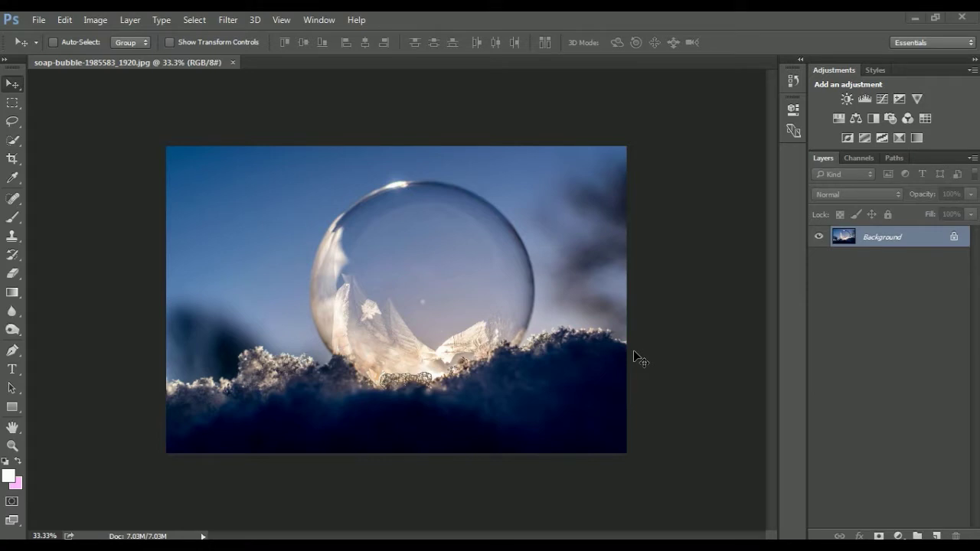
Convert the locked background into a regular layer named Background.
scroll(674, 310, up, 2)
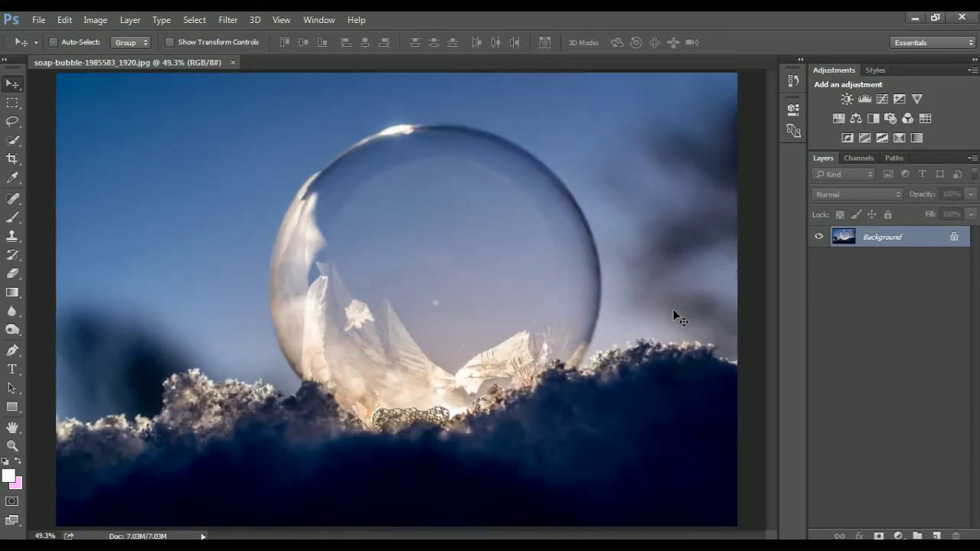
right_click(896, 246)
click(902, 250)
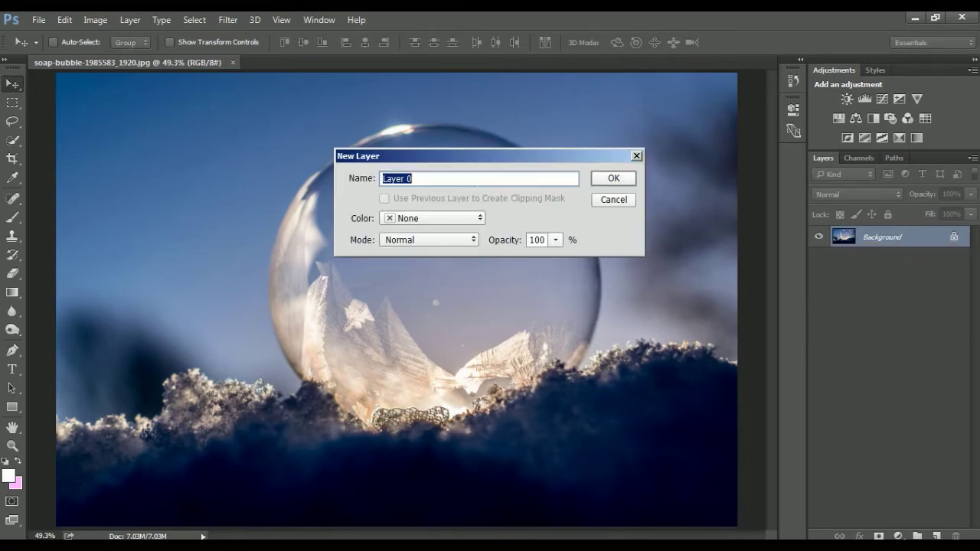
text(Background)
key(Return)
click(878, 261)
click(893, 239)
click(852, 274)
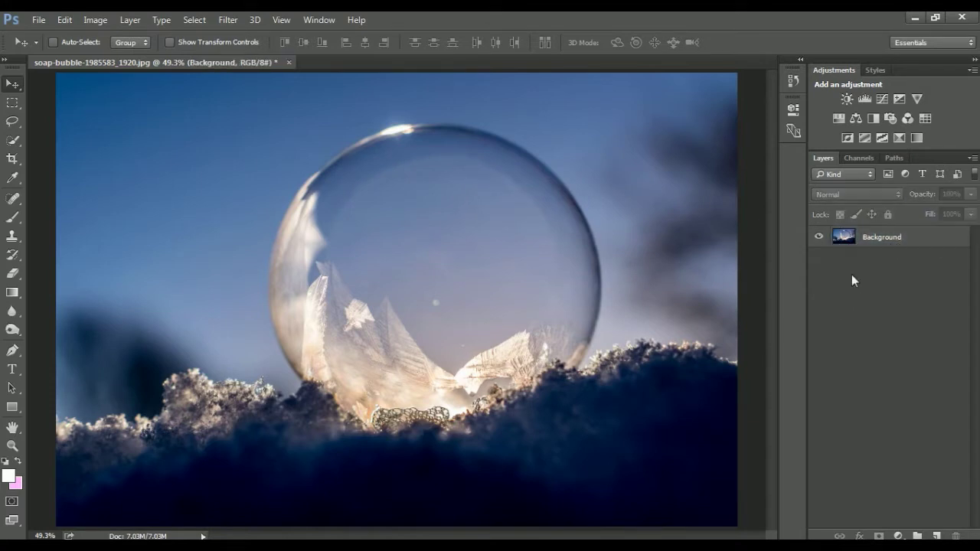
Add a Hue/Saturation adjustment layer above the Background layer and lower its saturation to mute the photo's colours.
click(880, 245)
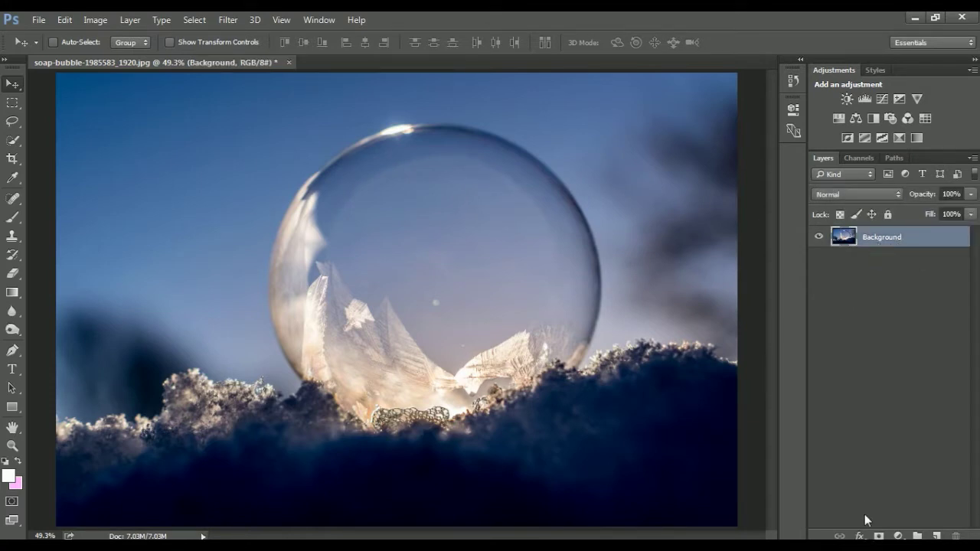
click(898, 536)
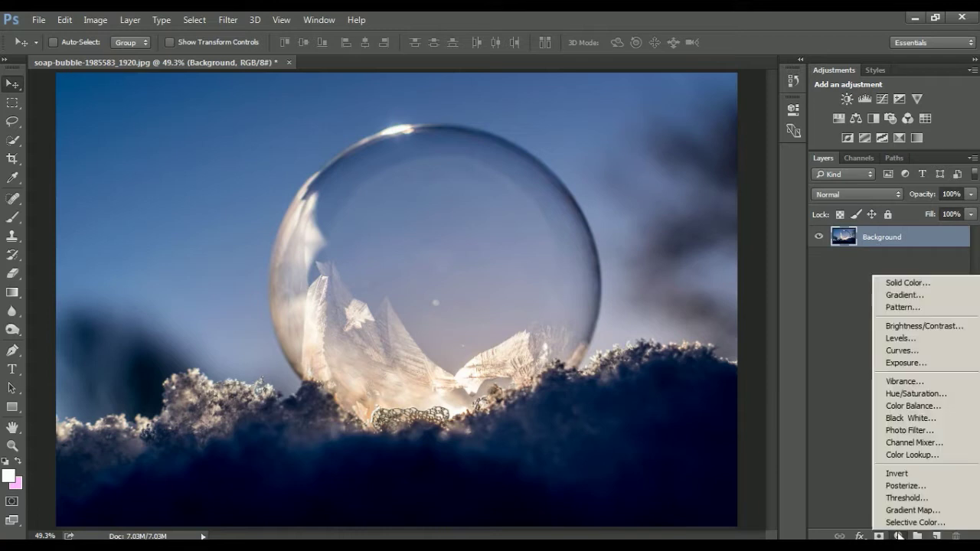
click(913, 395)
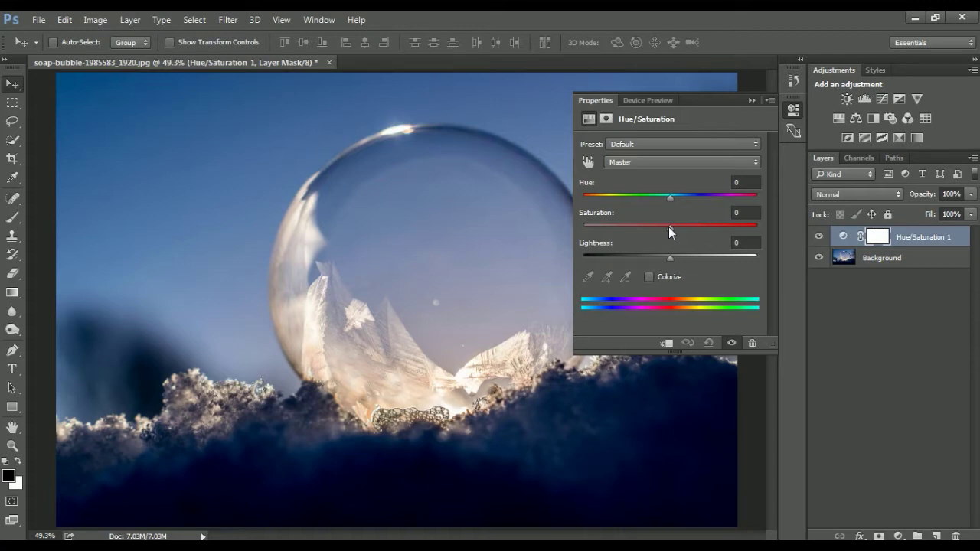
click(669, 226)
drag(665, 226, 636, 233)
click(751, 100)
click(838, 342)
click(913, 243)
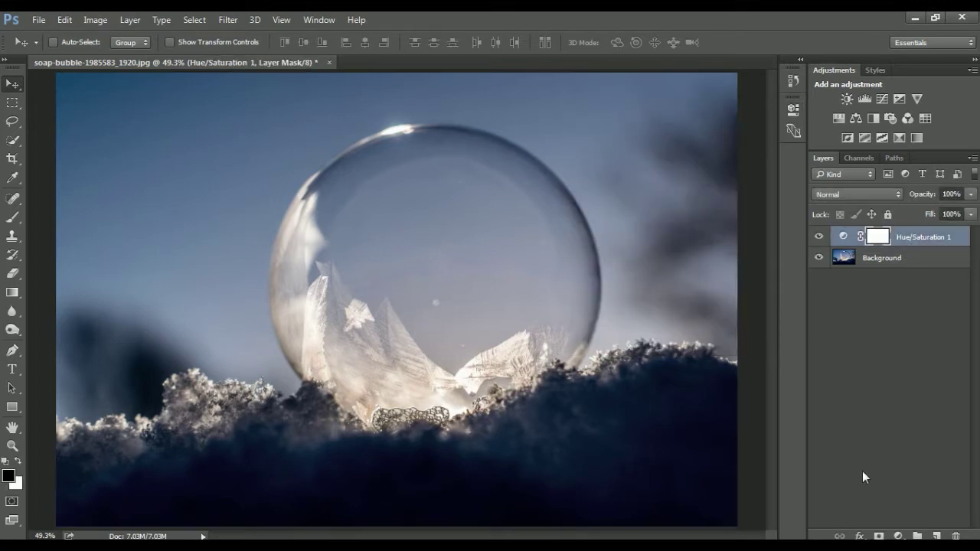
Create a new empty layer and place it above the Hue/Saturation adjustment.
click(862, 471)
click(889, 258)
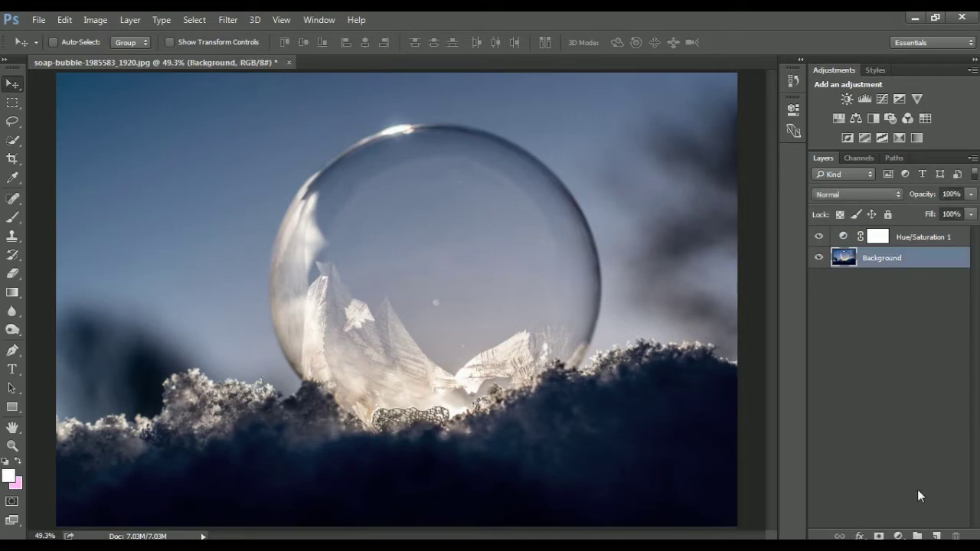
click(936, 535)
drag(908, 271, 906, 236)
Set up the Brush tool with a soft round tip, 50% opacity and a size of 734 px.
key(b)
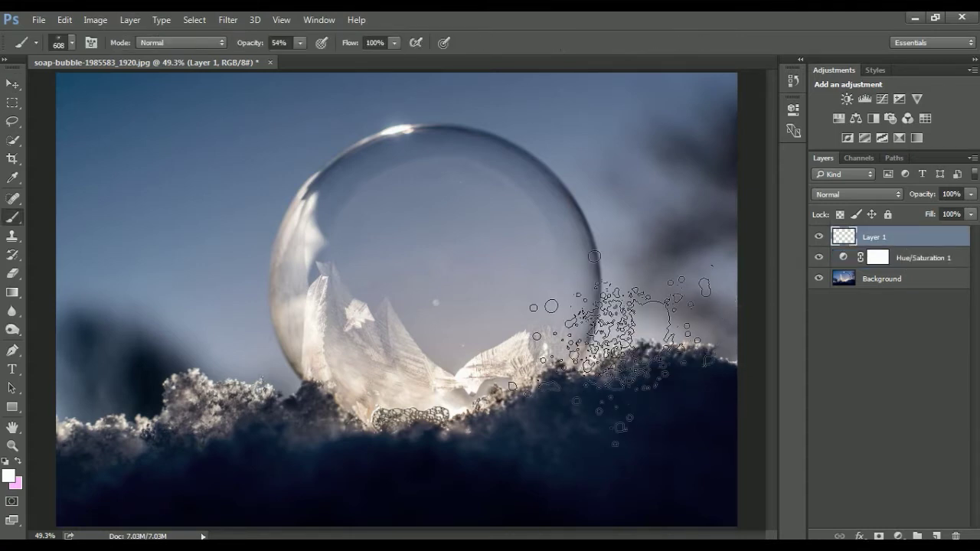
click(59, 42)
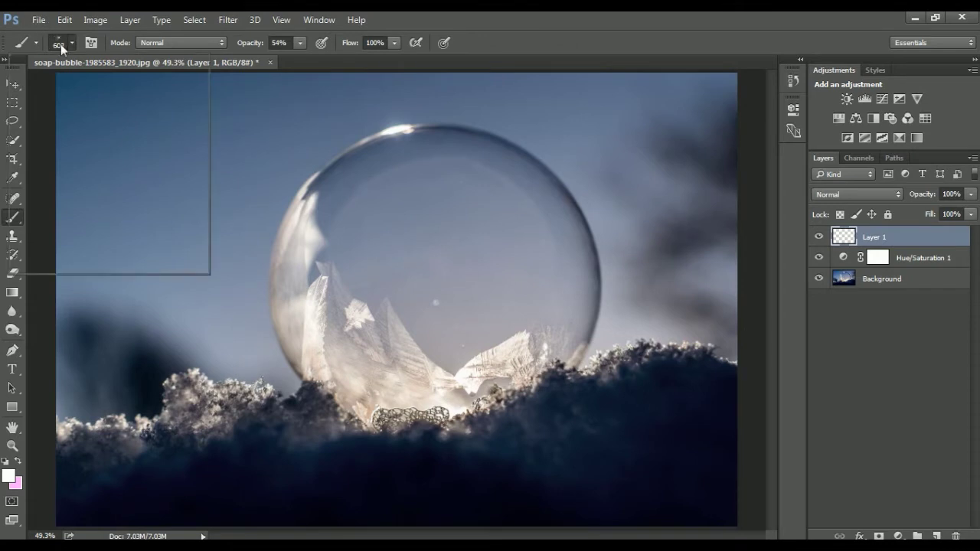
scroll(88, 208, up, 5)
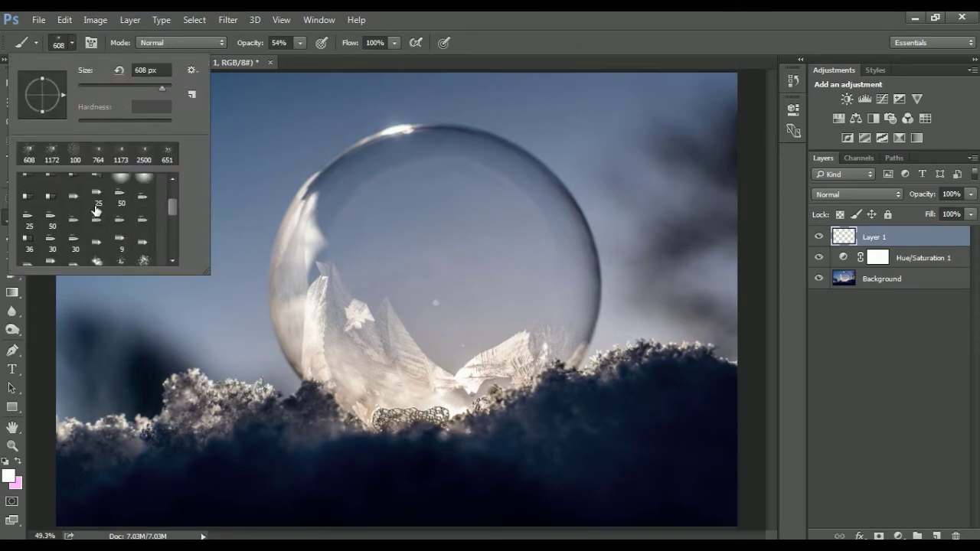
double_click(130, 189)
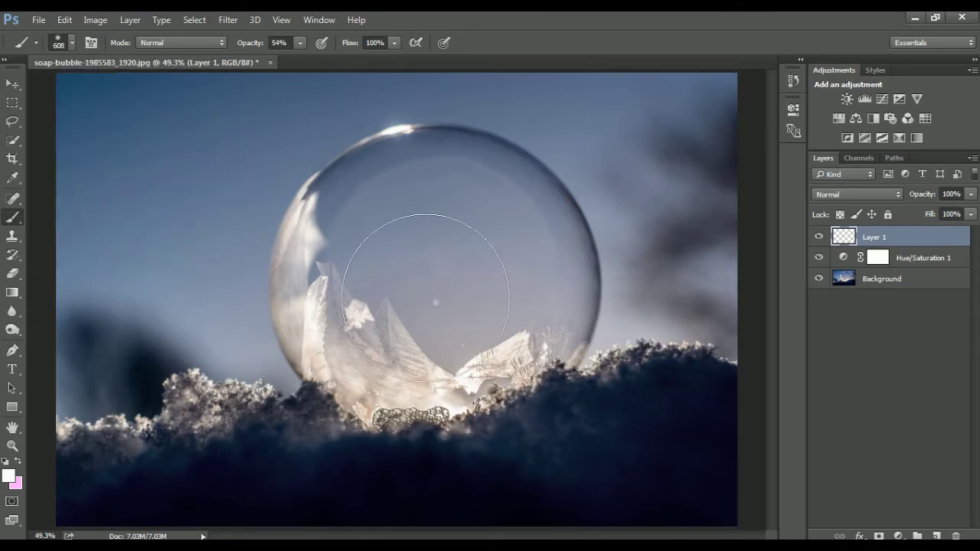
click(282, 44)
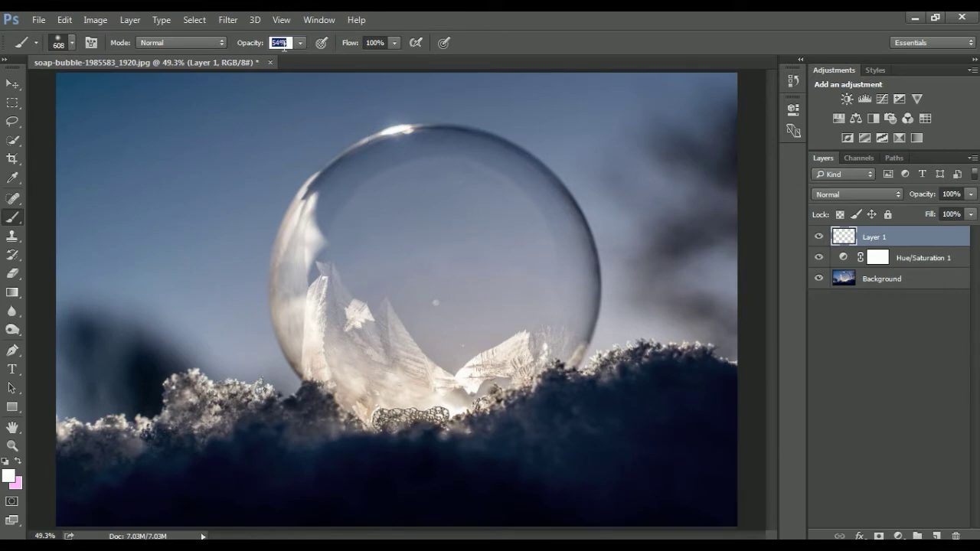
text(50)
key(Return)
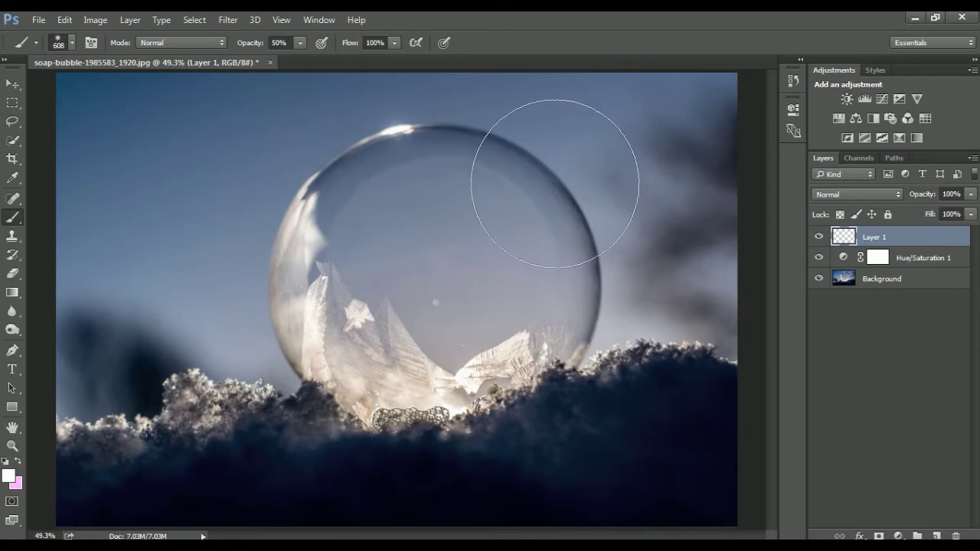
click(375, 44)
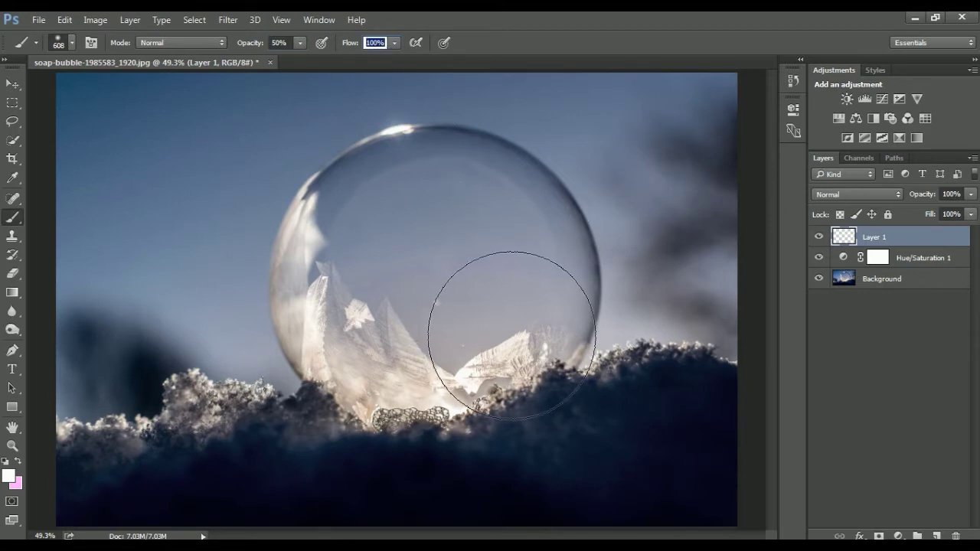
drag(436, 264, 452, 266)
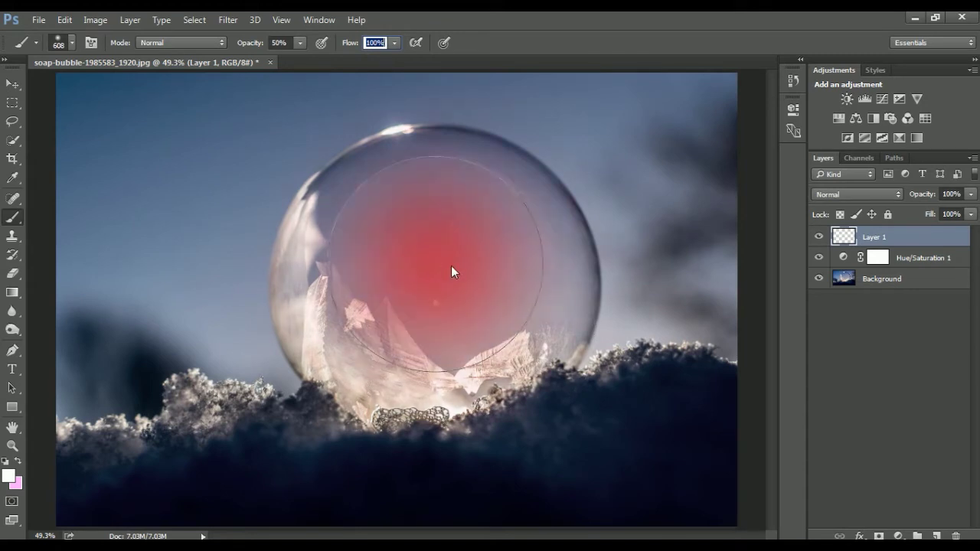
Set the foreground colour to magenta e102cf.
click(7, 478)
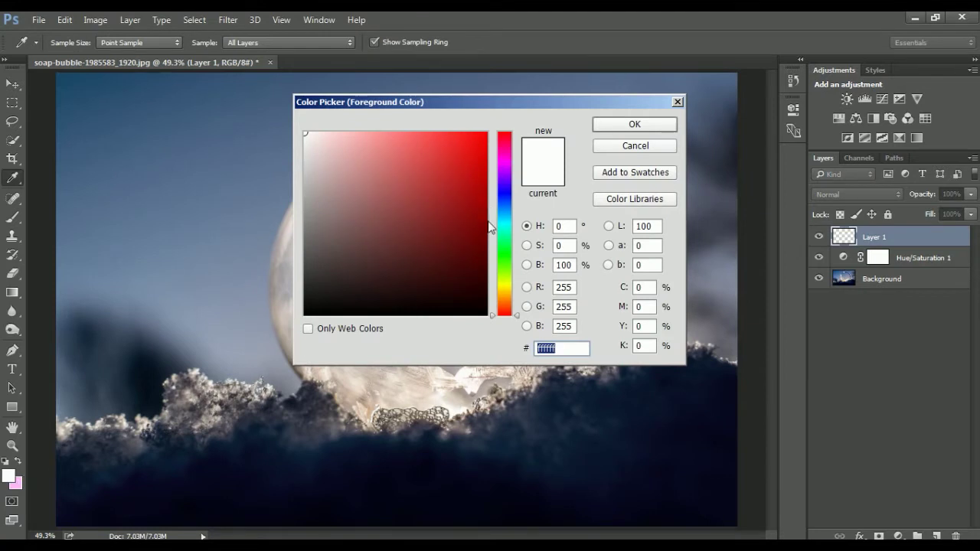
click(507, 160)
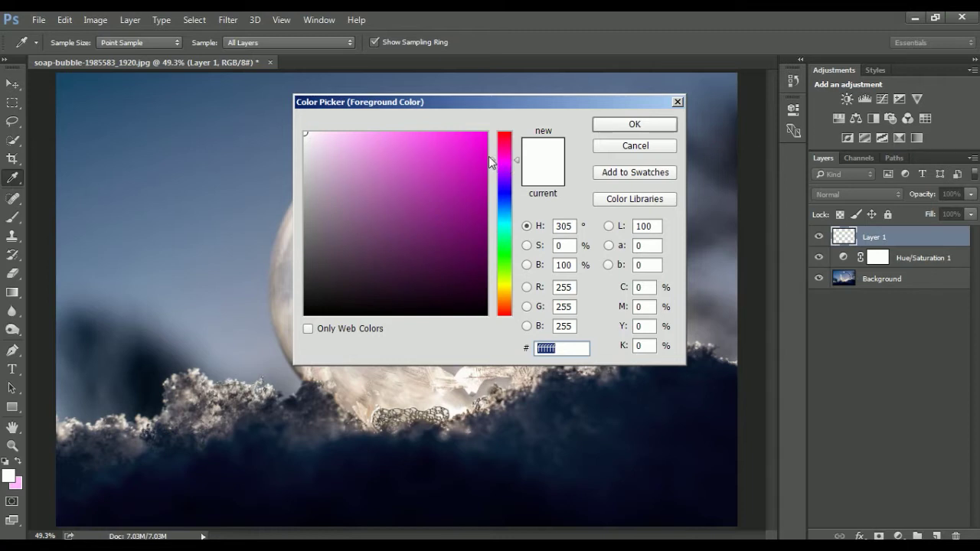
click(490, 159)
drag(491, 160, 485, 154)
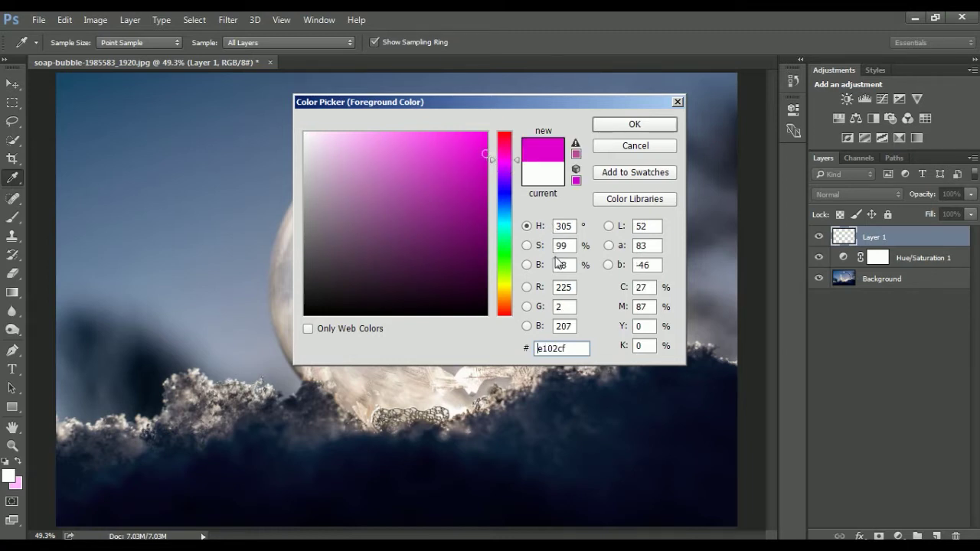
drag(496, 101, 756, 250)
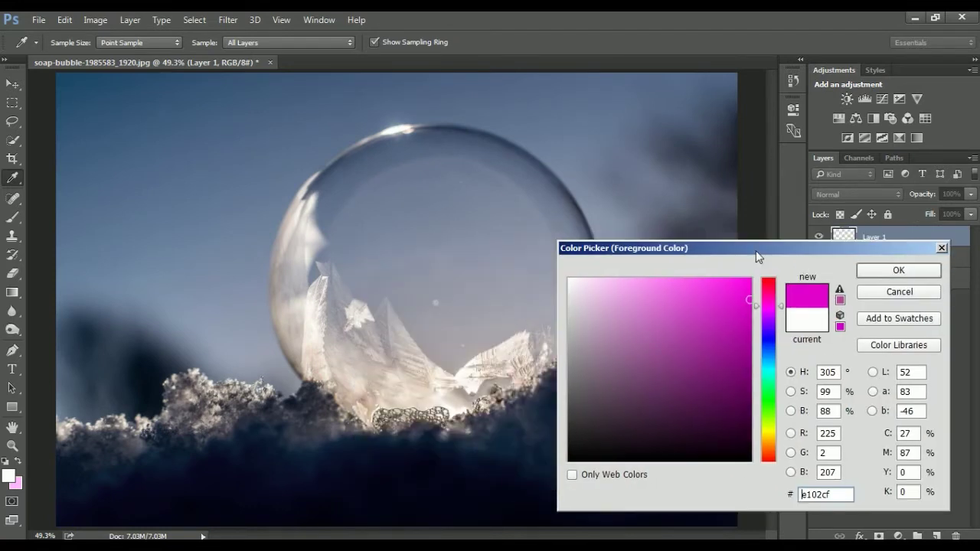
drag(628, 251, 326, 164)
drag(410, 165, 606, 211)
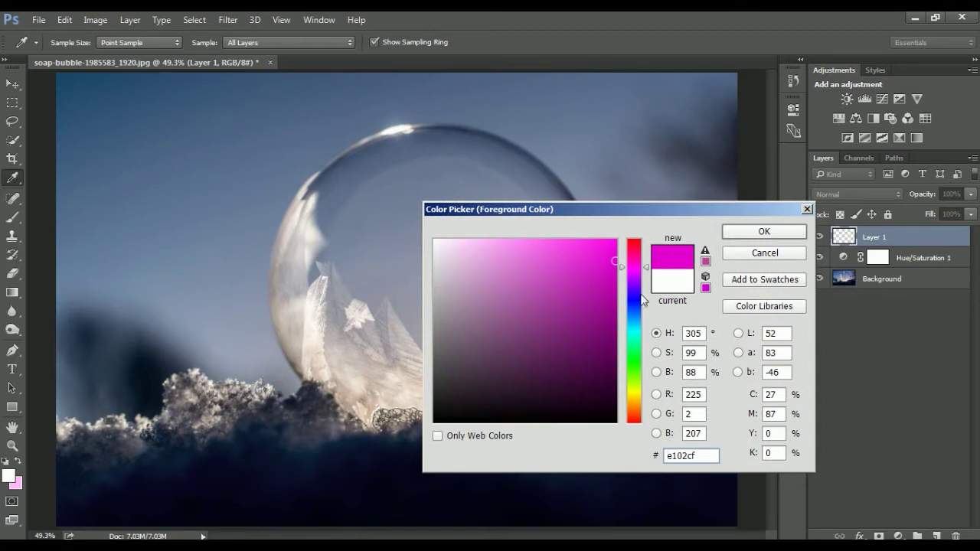
click(727, 238)
Reduce the soft brush to 600 px and paint a single magenta spot in the centre of the bubble on Layer 1.
key(b)
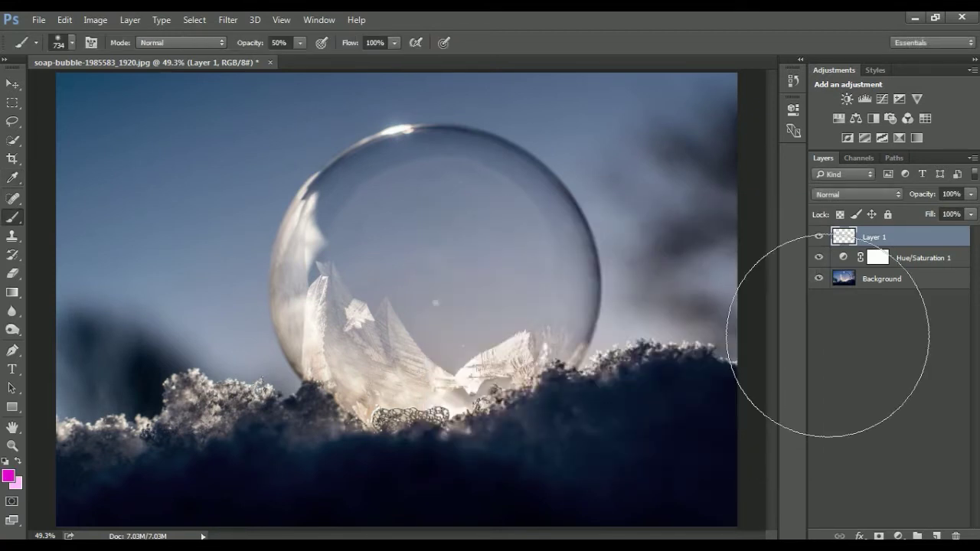
key(bracketright)
key(bracketleft)
key(bracketleft)
key(bracketleft)
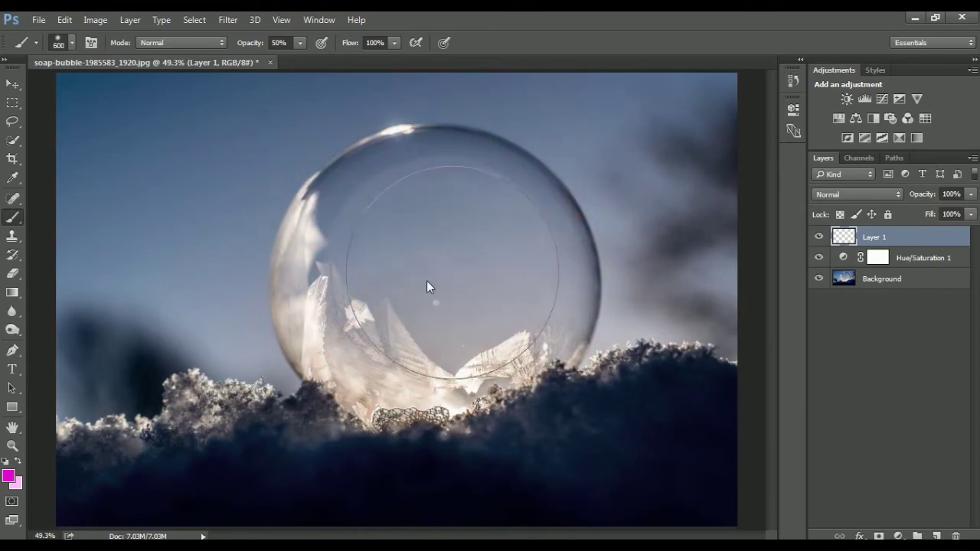
right_click(506, 344)
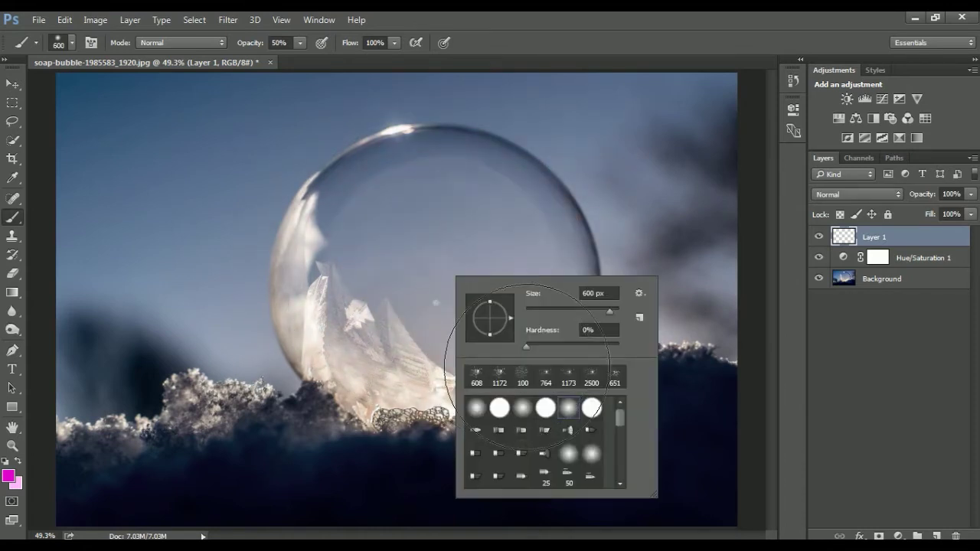
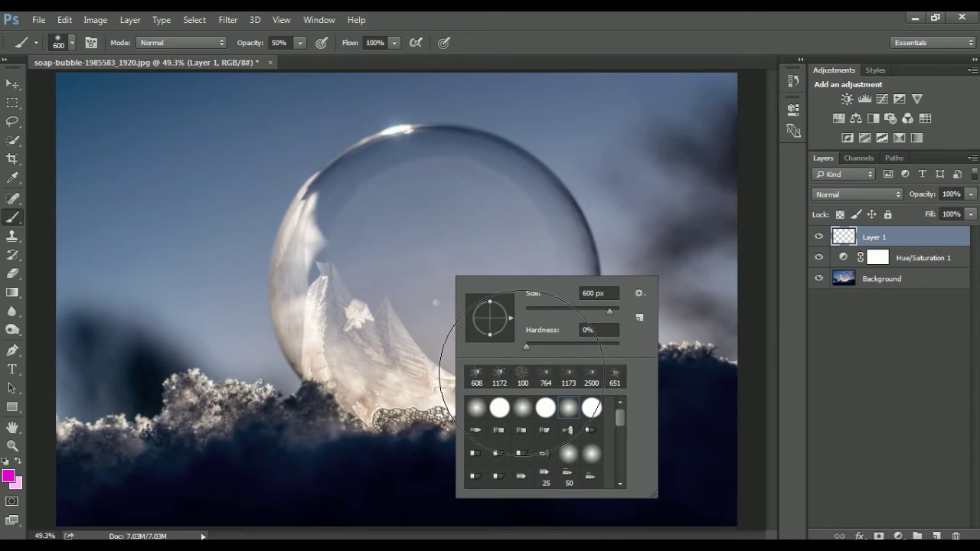
key(Return)
click(438, 273)
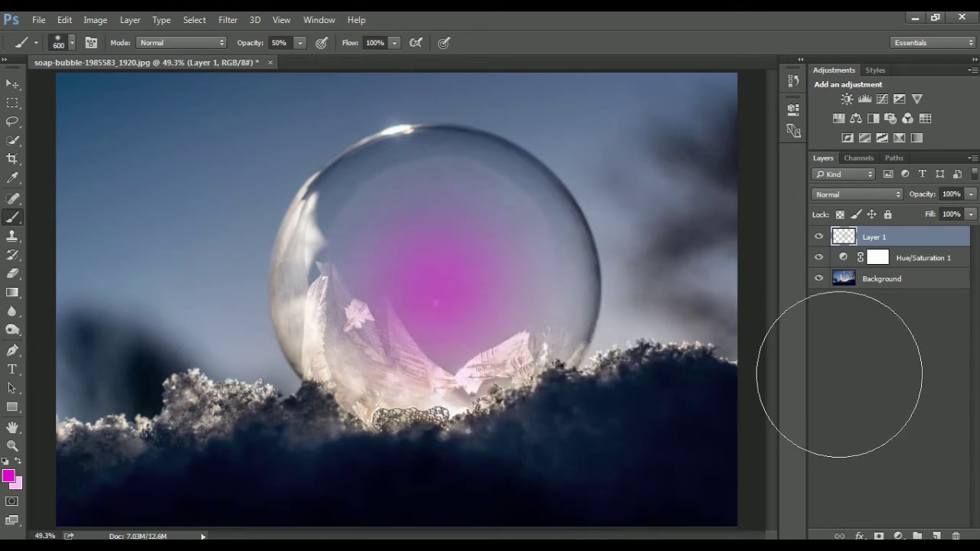
Try several blend modes on the magenta spot's layer and settle on Screen.
click(843, 197)
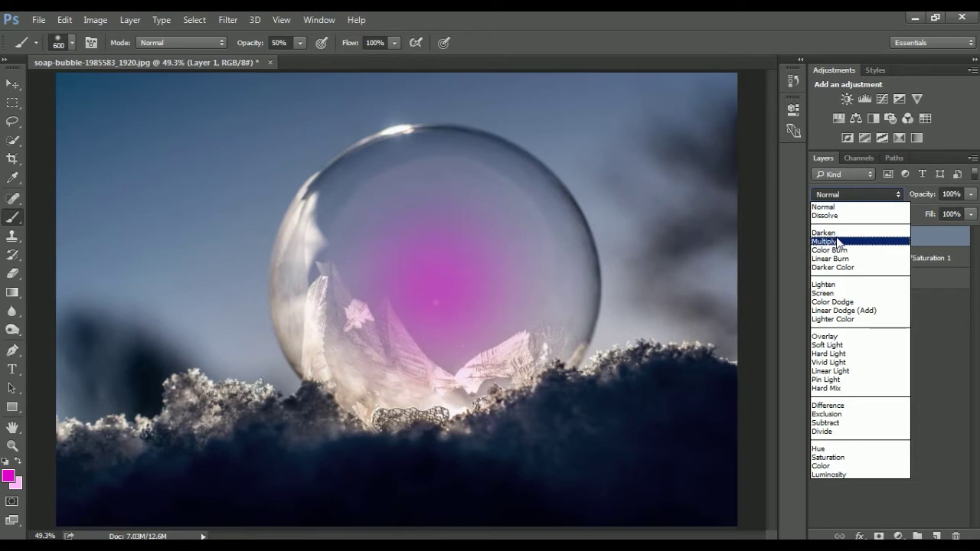
click(844, 242)
click(847, 197)
click(847, 197)
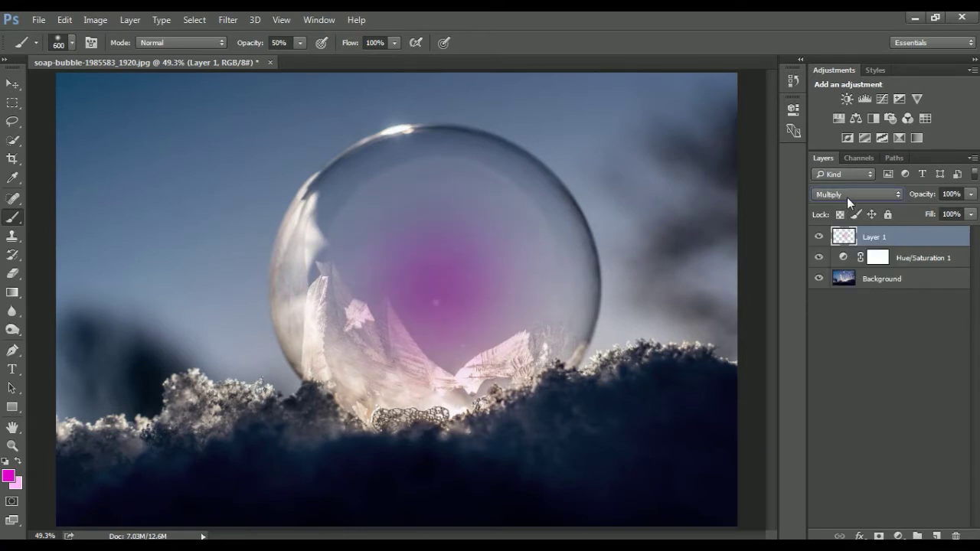
key(Down)
key(Down)
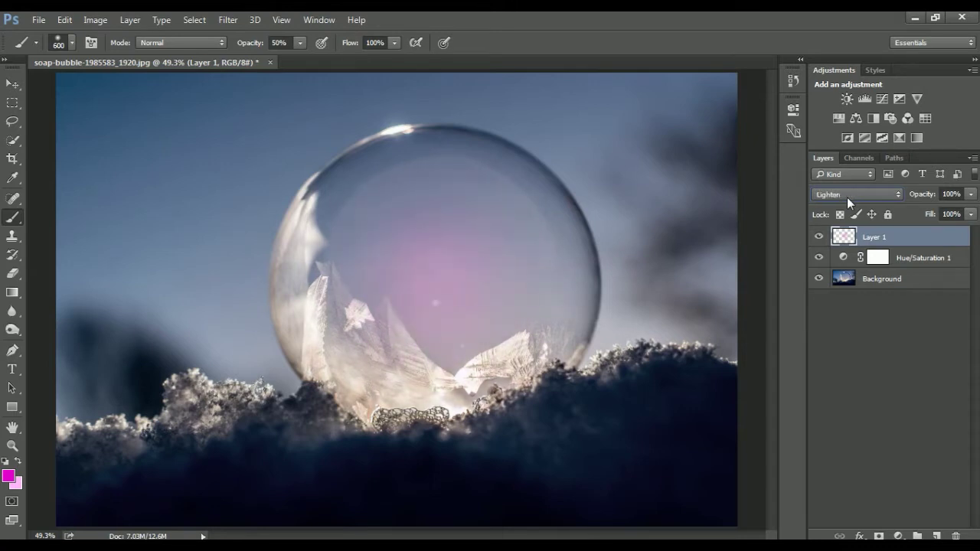
key(Up)
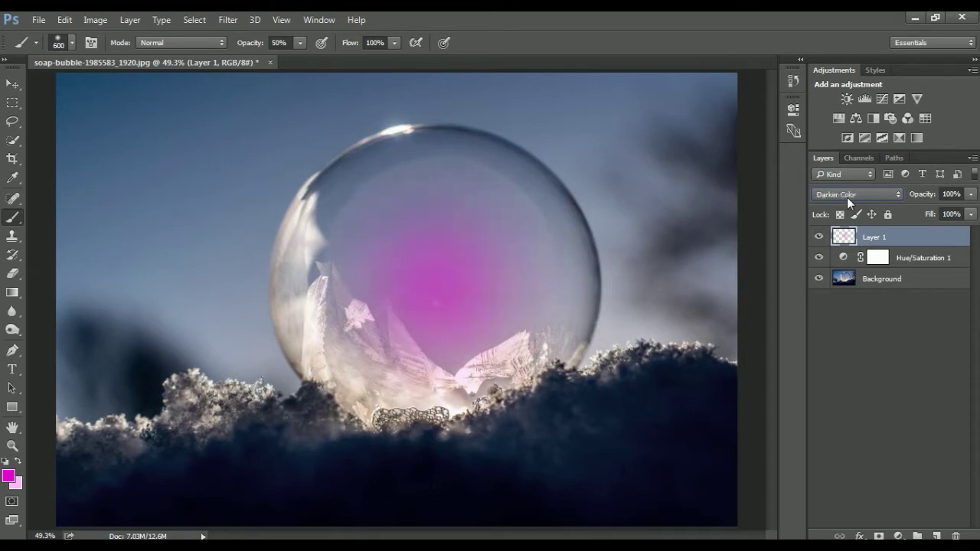
key(Down)
key(Down)
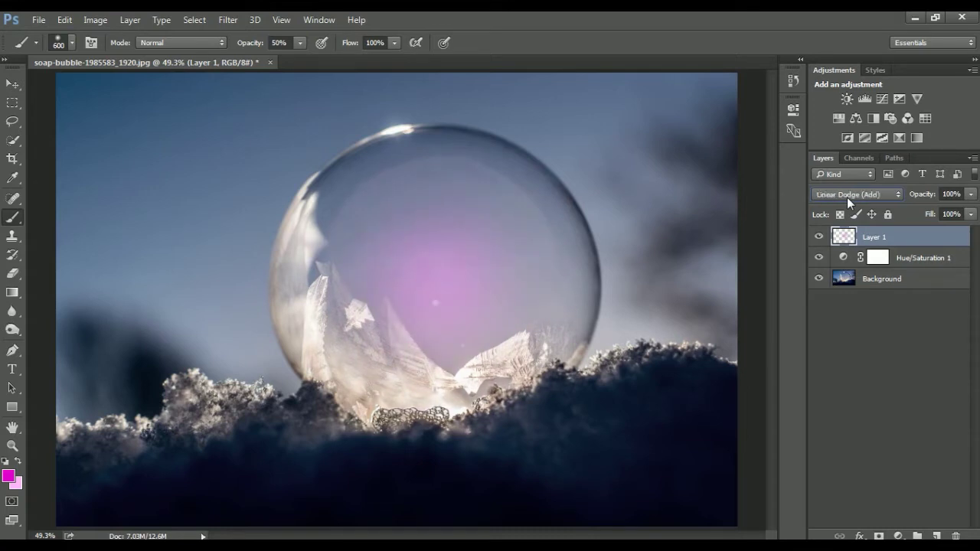
key(Down)
key(Down)
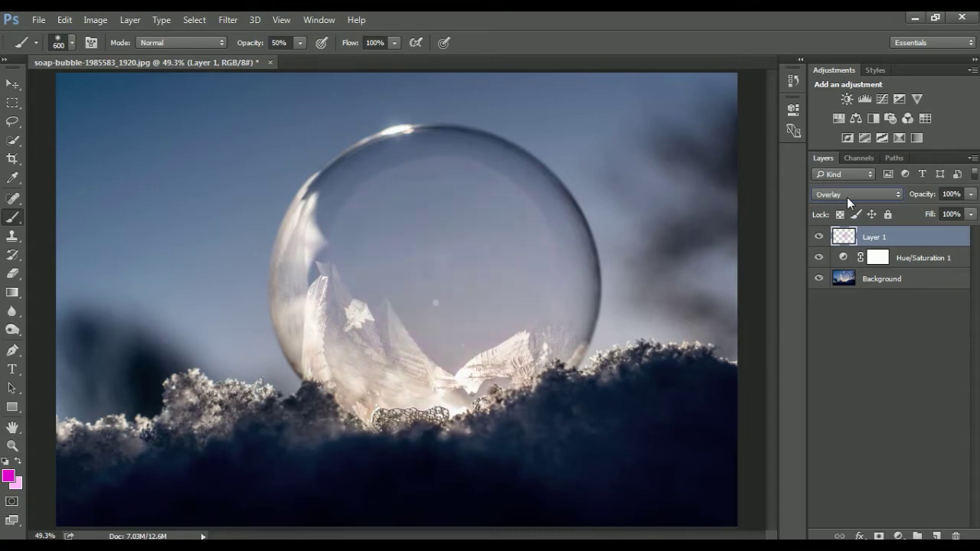
key(Up)
key(Up)
key(Up)
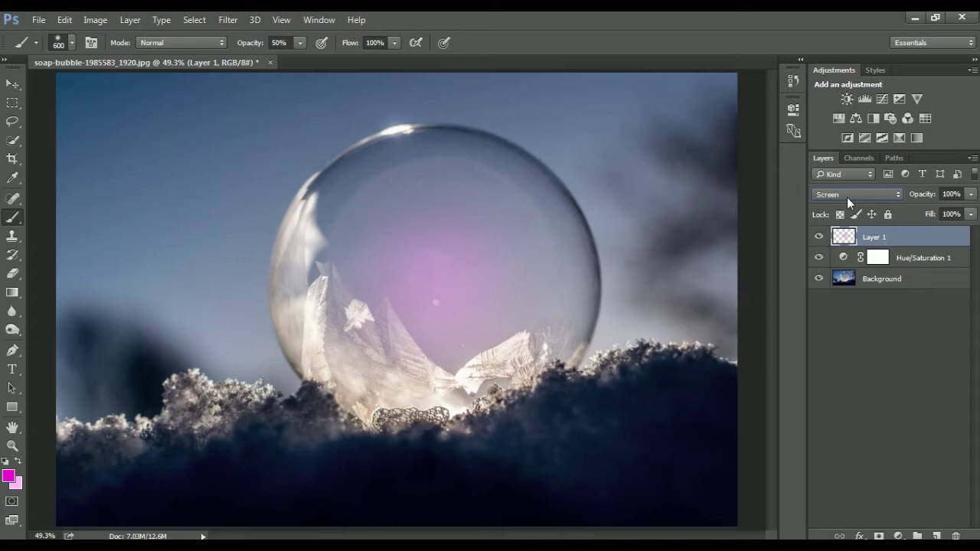
Add a new empty layer above Layer 1 and make Layer 1 active again.
ctrl+click(888, 237)
click(915, 242)
click(937, 536)
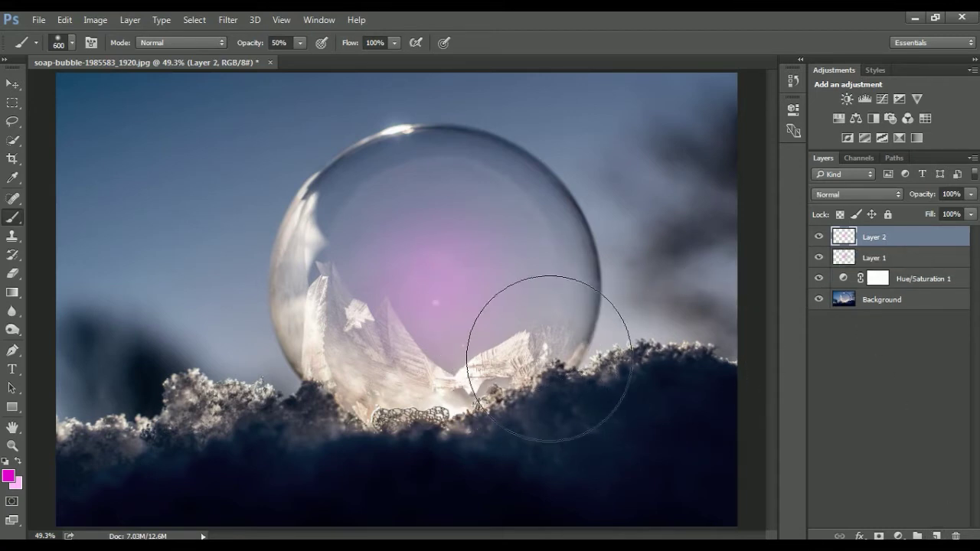
click(875, 257)
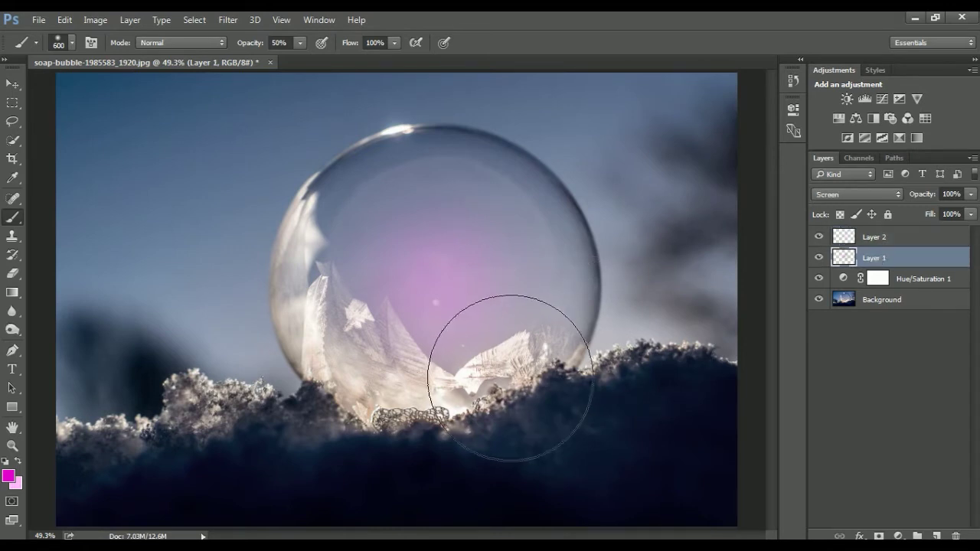
On Layer 2, paint a magenta spot in the bubble's centre with a 514 px brush at 80% opacity, and set the layer's blend mode to Screen.
click(910, 239)
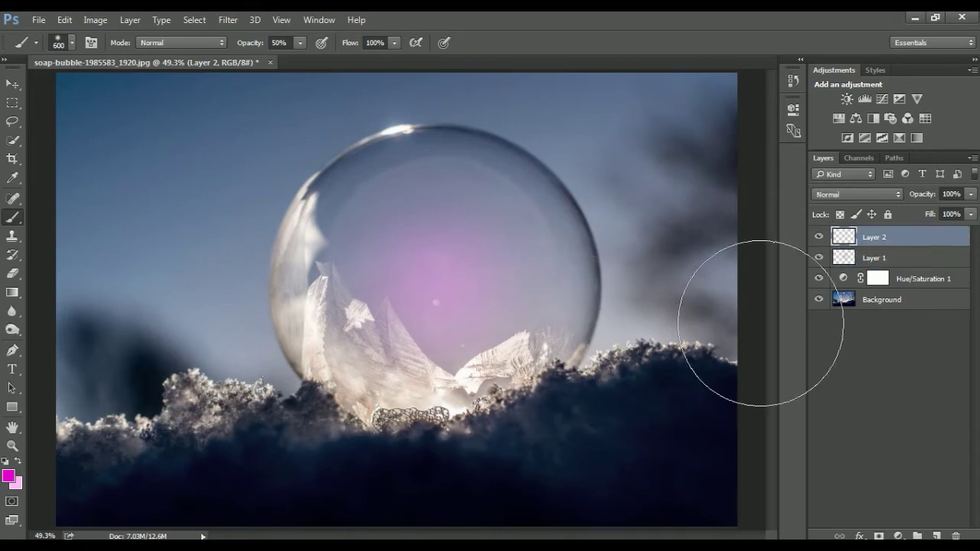
click(283, 44)
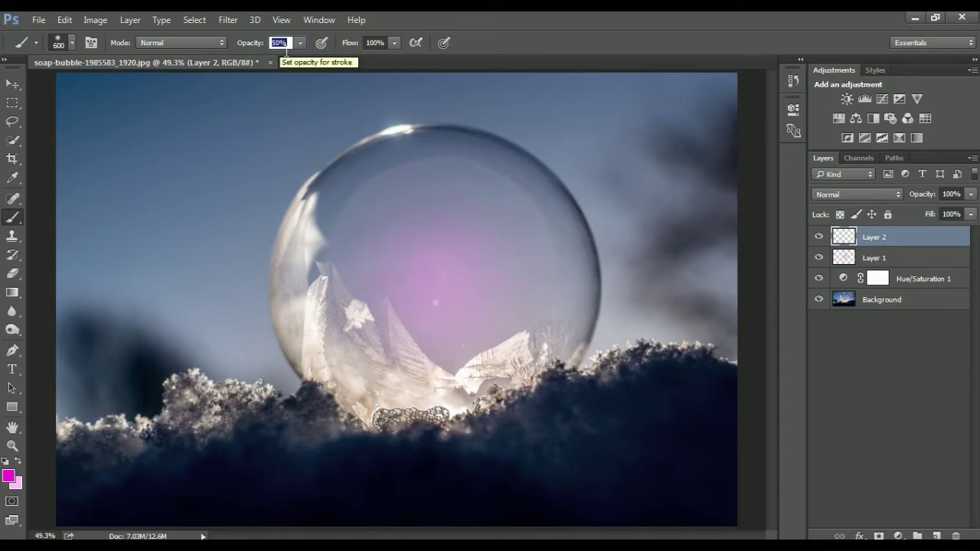
text(80)
key(Return)
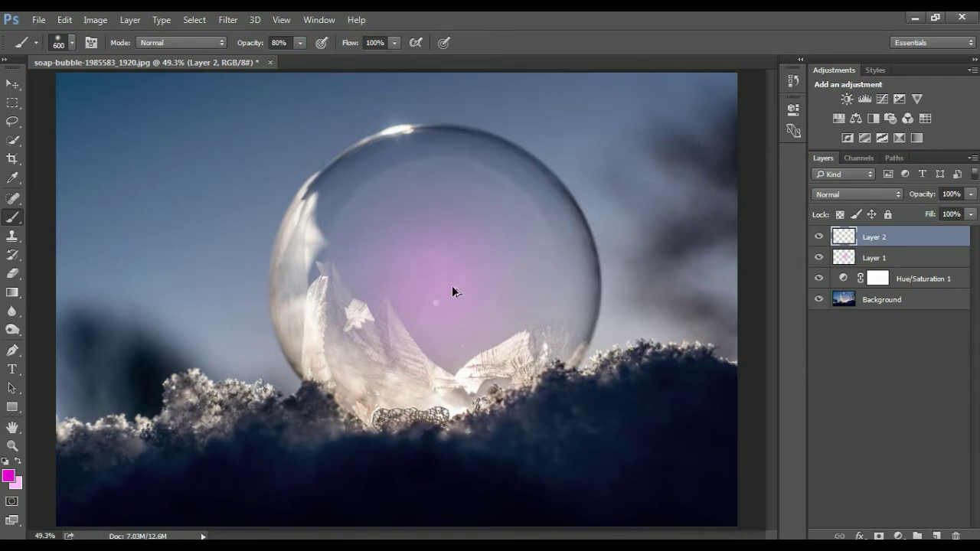
click(73, 42)
click(133, 86)
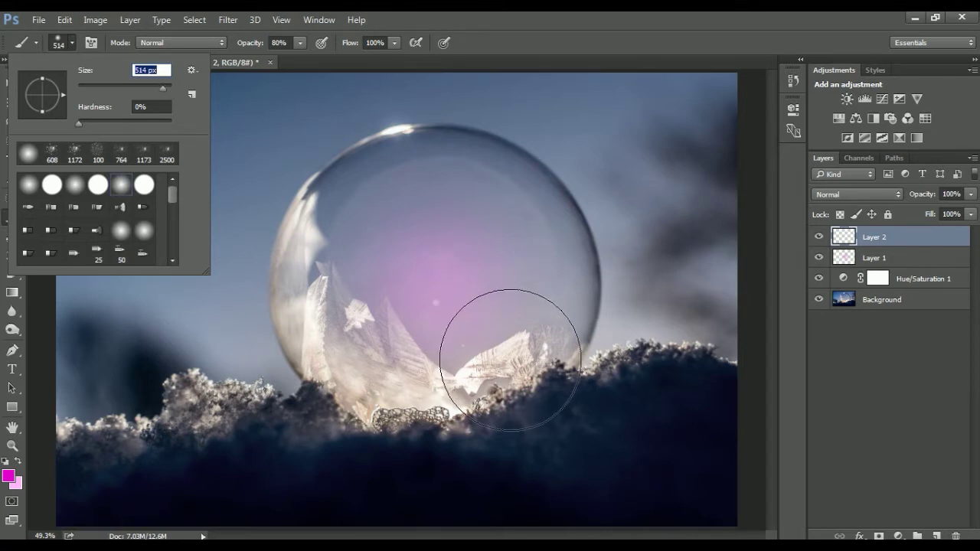
key(Return)
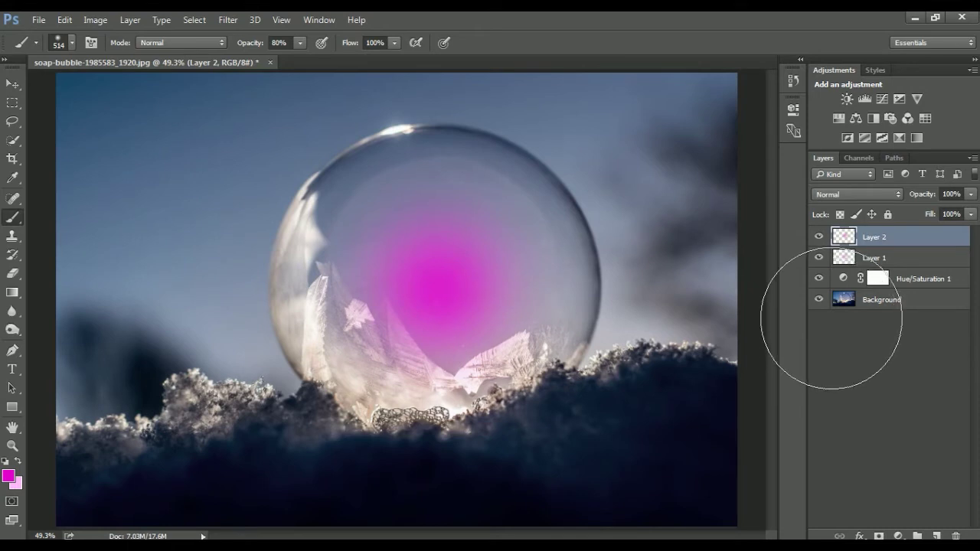
click(844, 197)
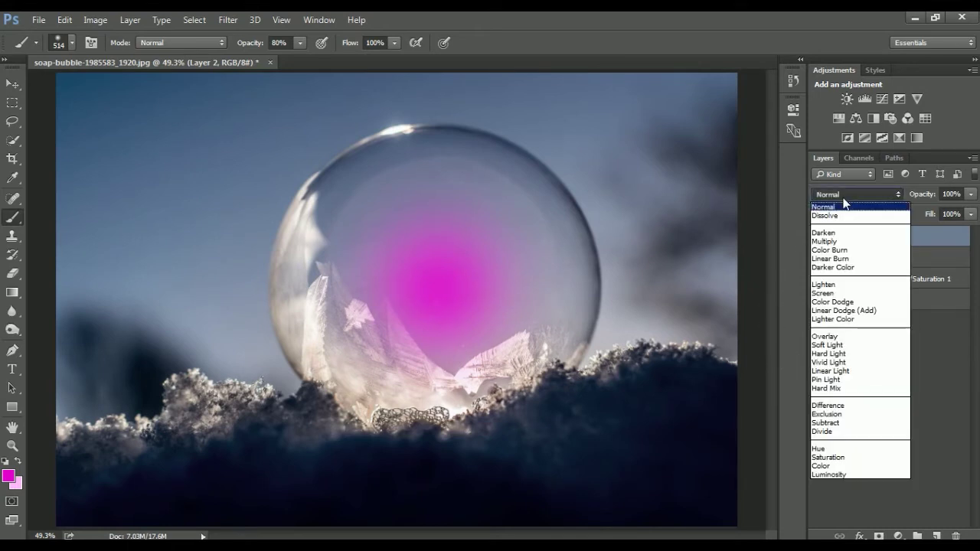
click(825, 295)
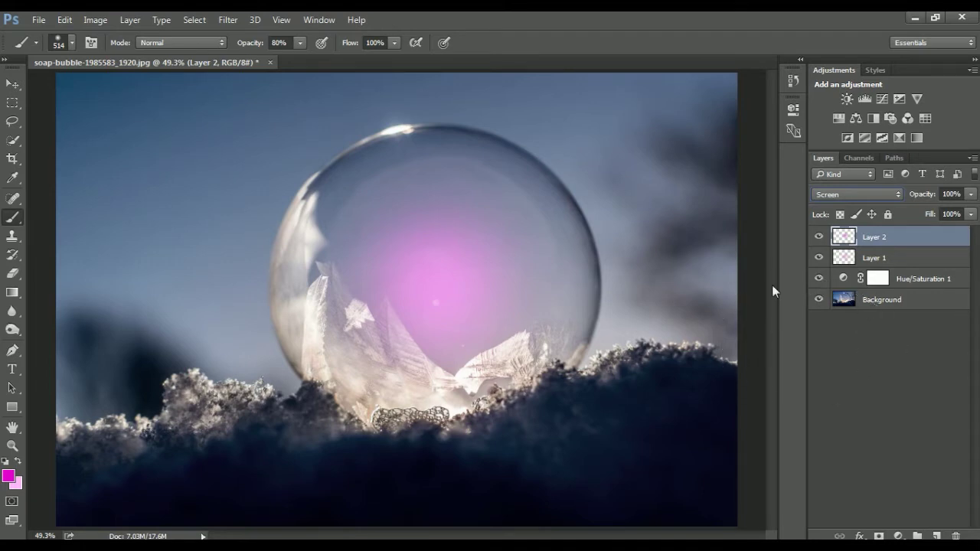
Add a Curves adjustment layer directly above the Hue/Saturation 1 layer.
key(v)
key(alt+comma)
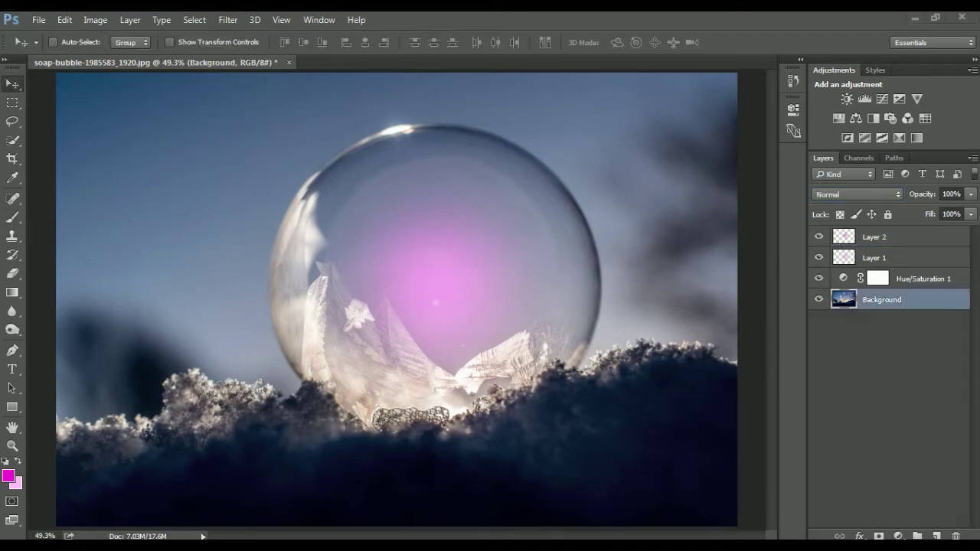
click(928, 336)
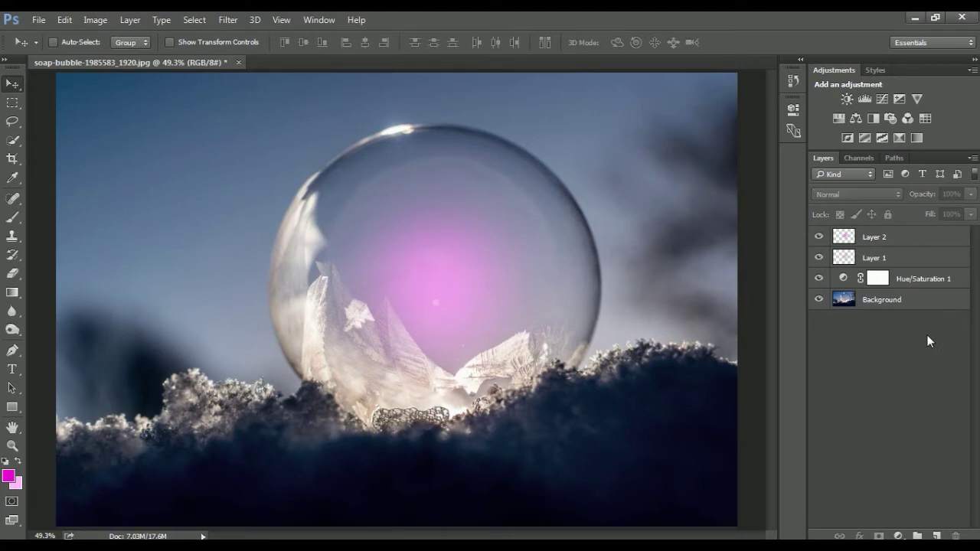
click(955, 300)
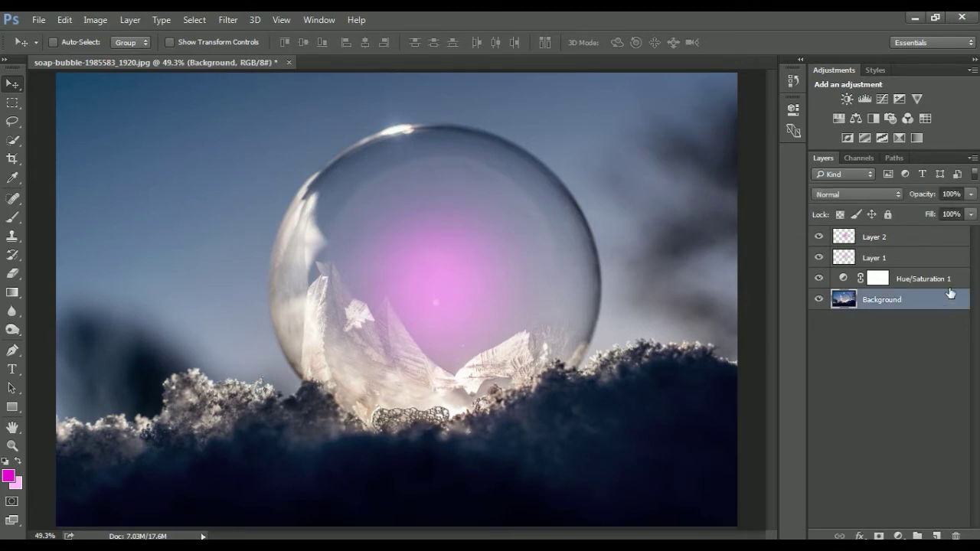
click(949, 280)
click(899, 536)
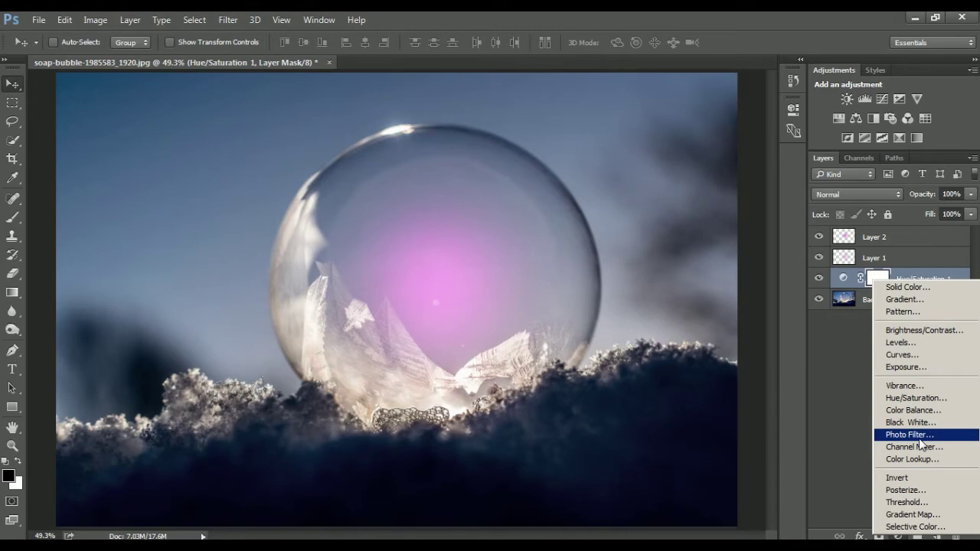
click(936, 356)
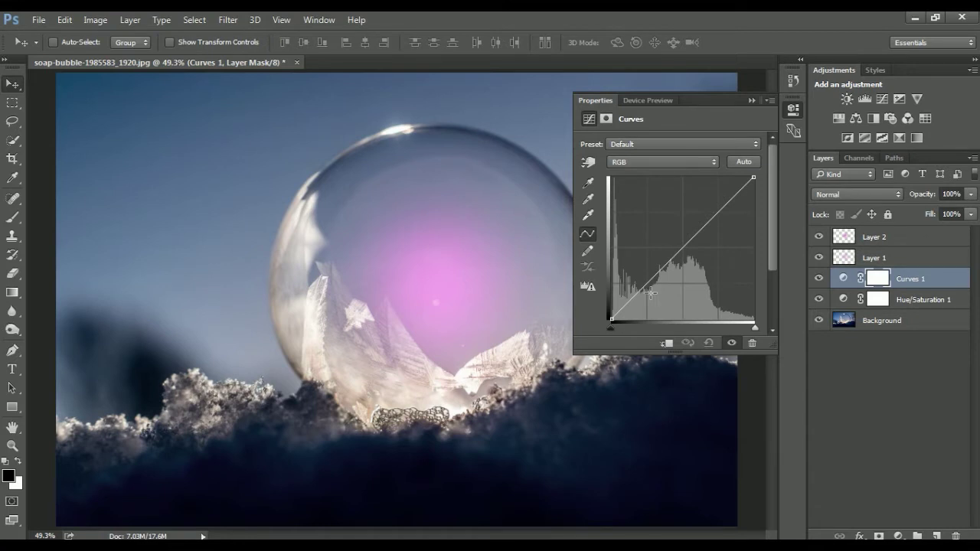
Darken the photo by adding a point in the lower part of the RGB curve and pulling it downward.
click(647, 293)
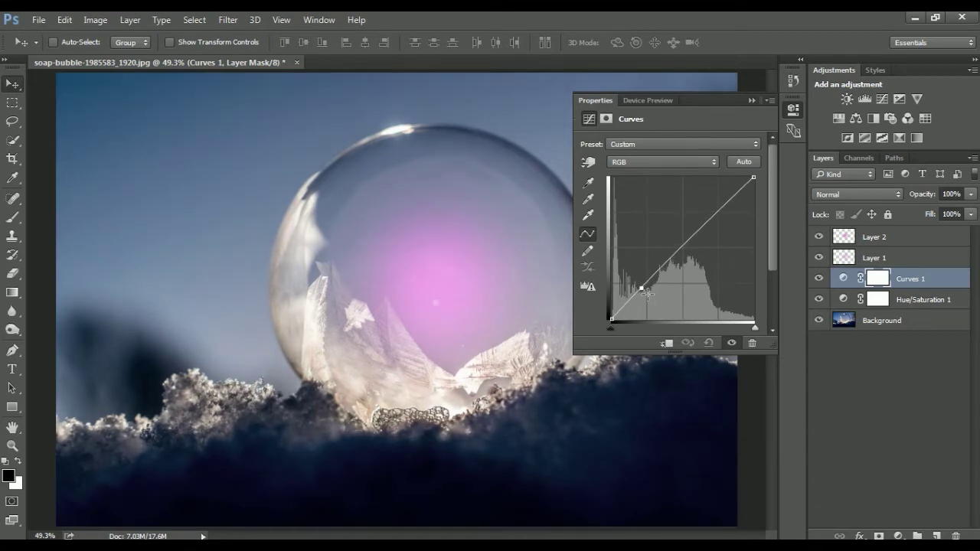
drag(647, 293, 654, 304)
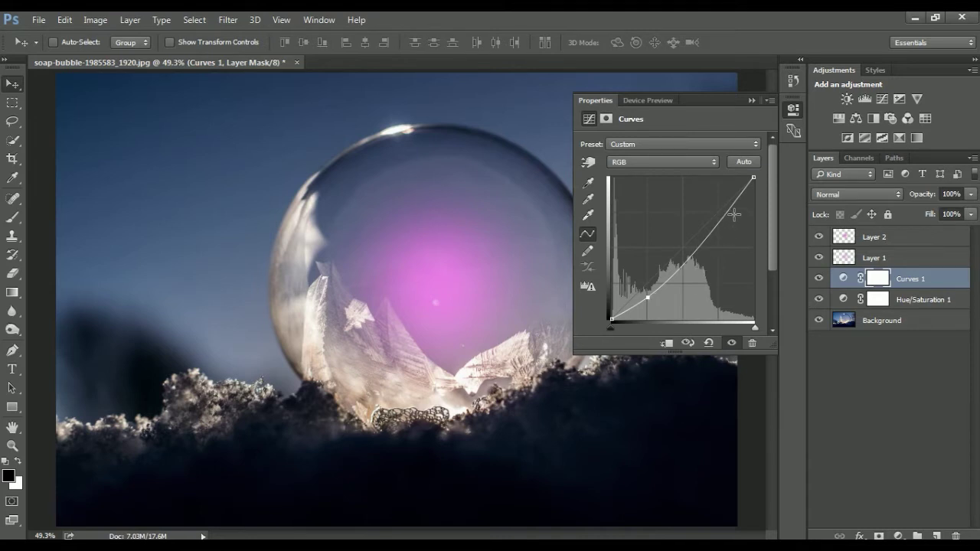
click(652, 304)
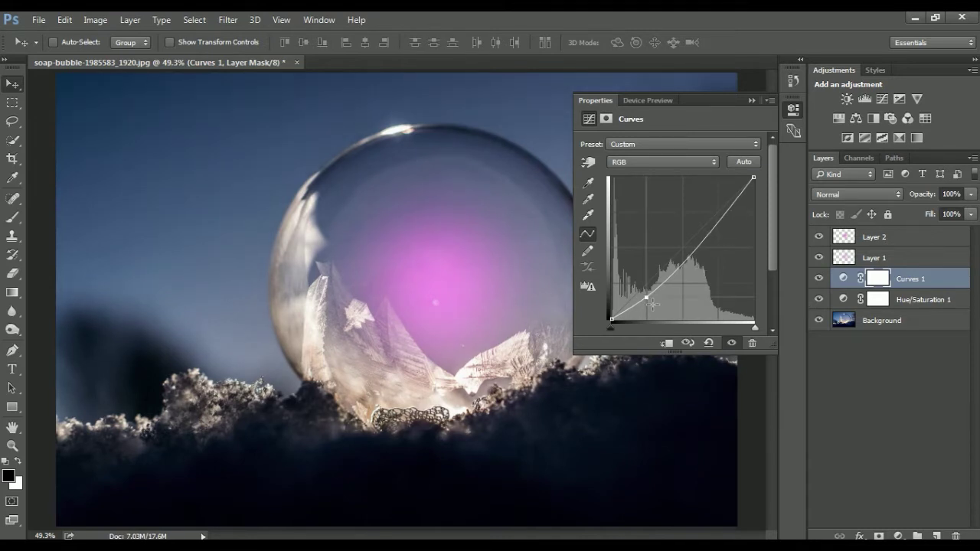
drag(651, 304, 647, 310)
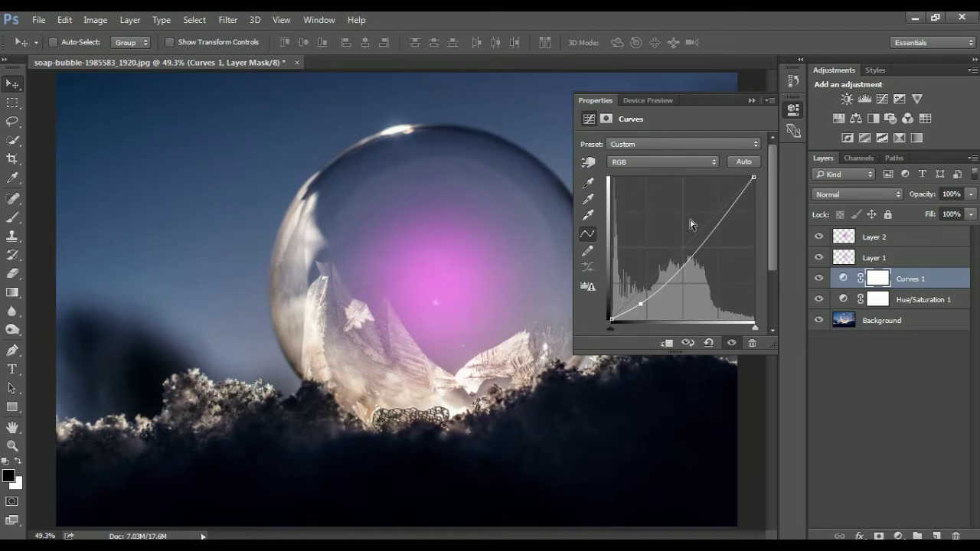
click(755, 100)
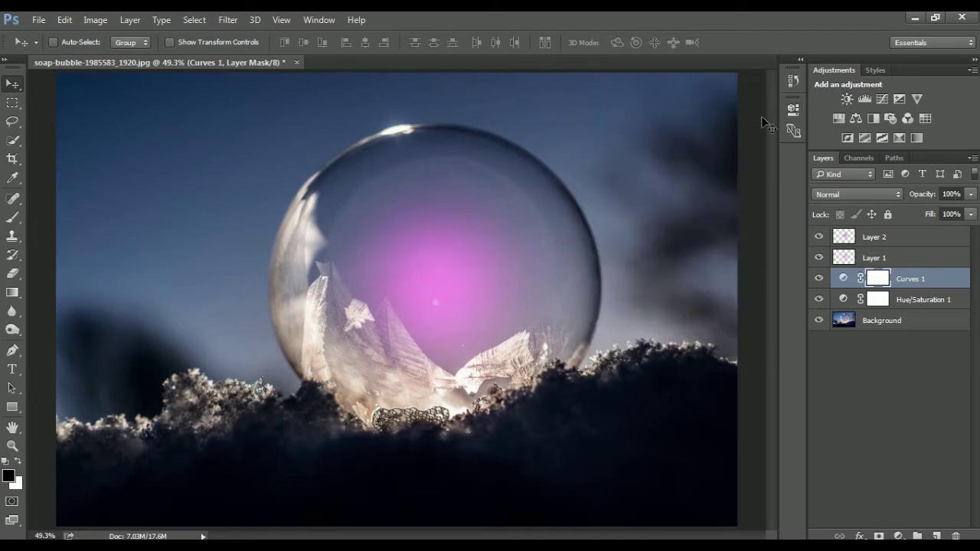
On Layer 1, paint a light pink spot in the middle of the magenta glow with the soft brush reduced to 311 px.
click(450, 279)
click(896, 258)
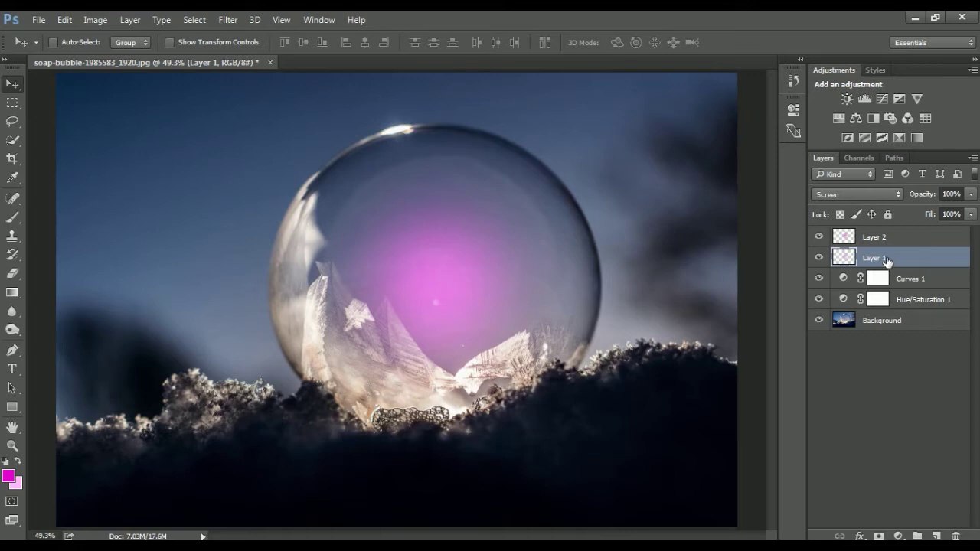
key(b)
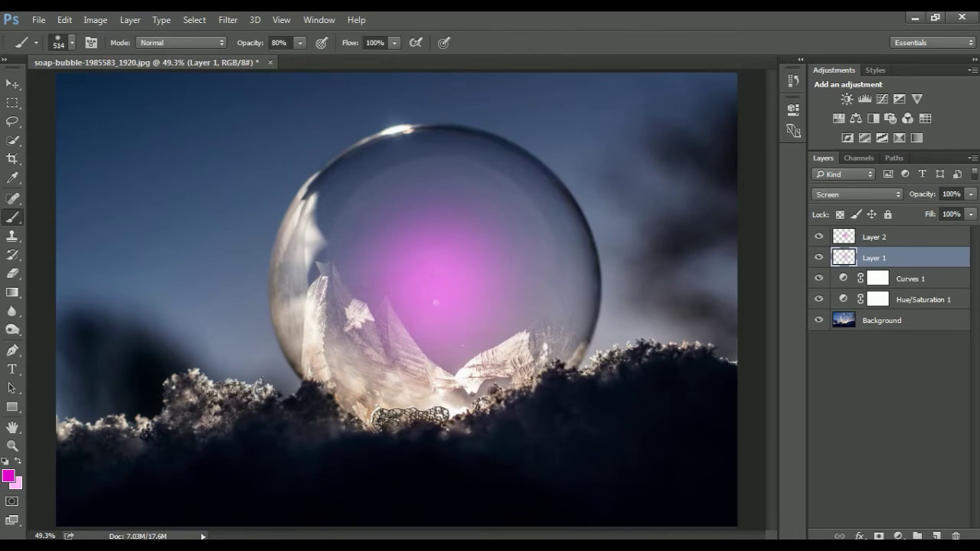
click(19, 464)
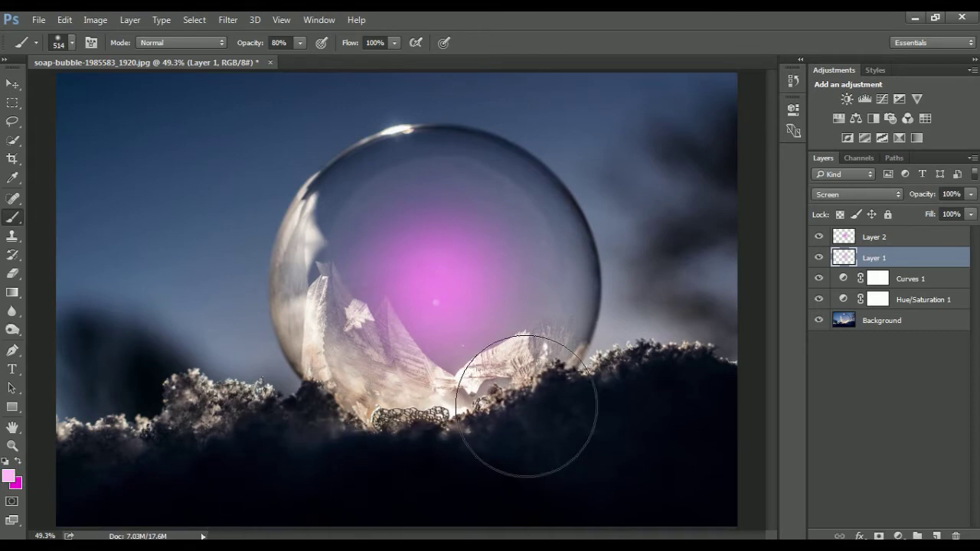
drag(471, 281, 439, 290)
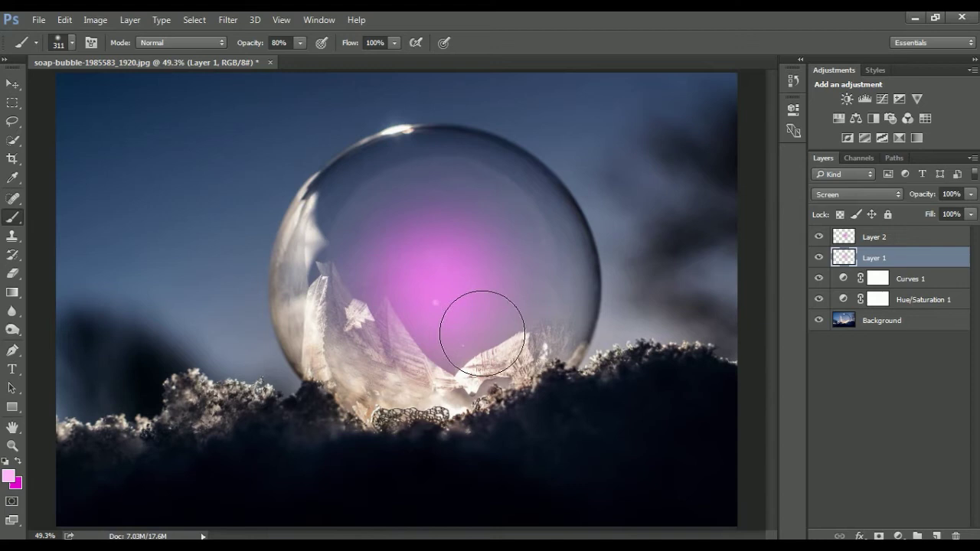
click(438, 289)
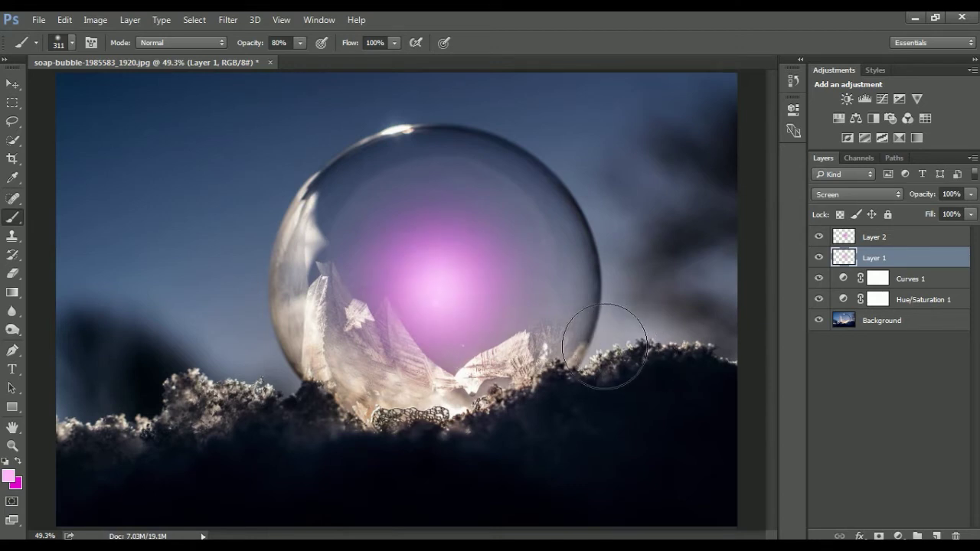
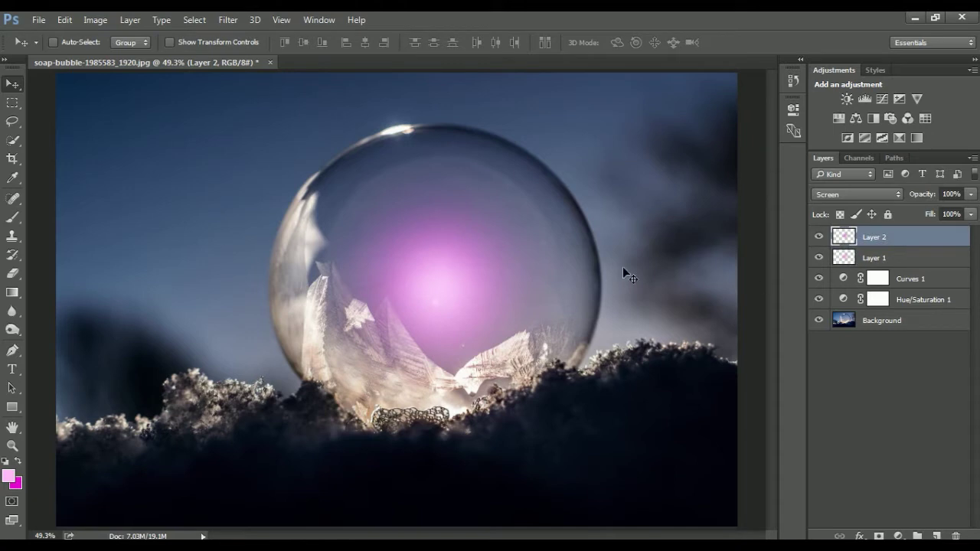
Add a new layer above Layer 2 and fill it with black 000000.
click(936, 536)
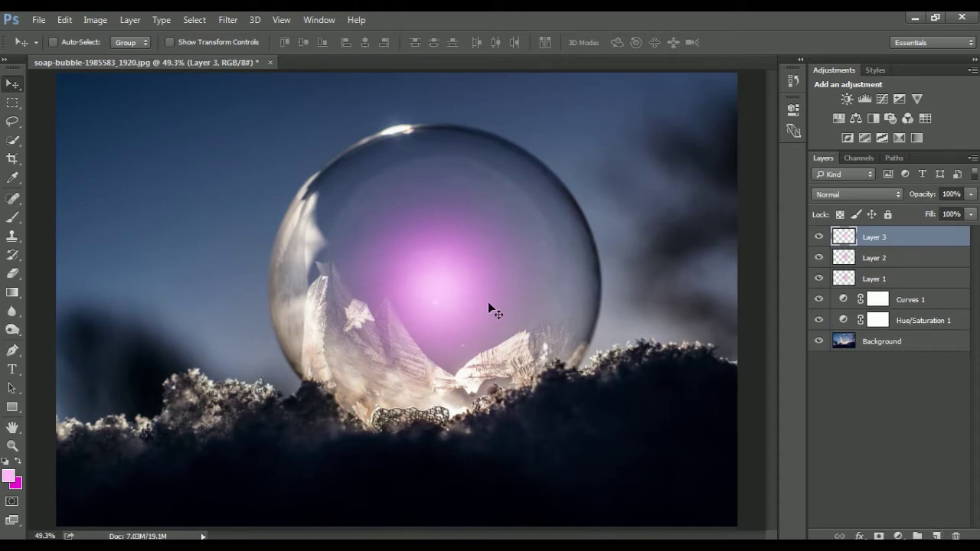
click(10, 476)
drag(468, 379, 434, 421)
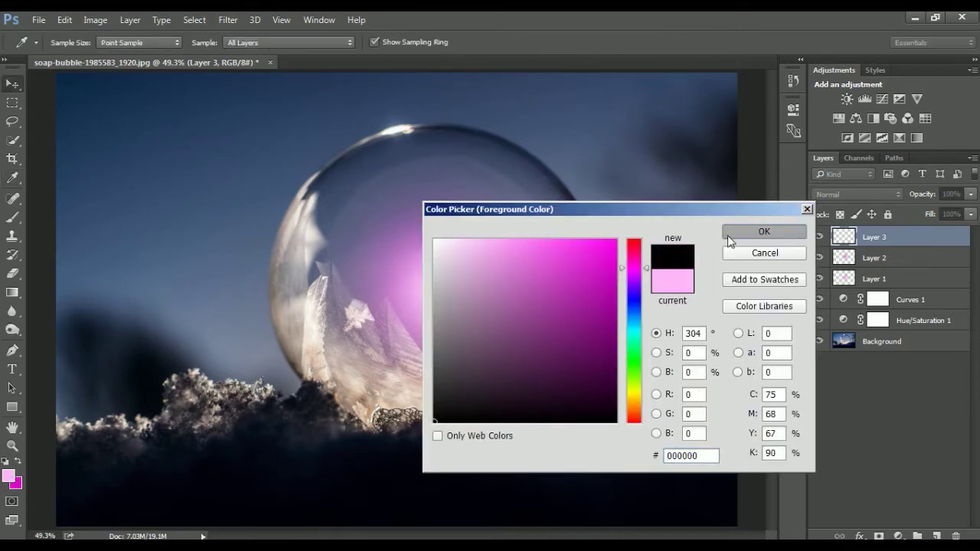
click(759, 232)
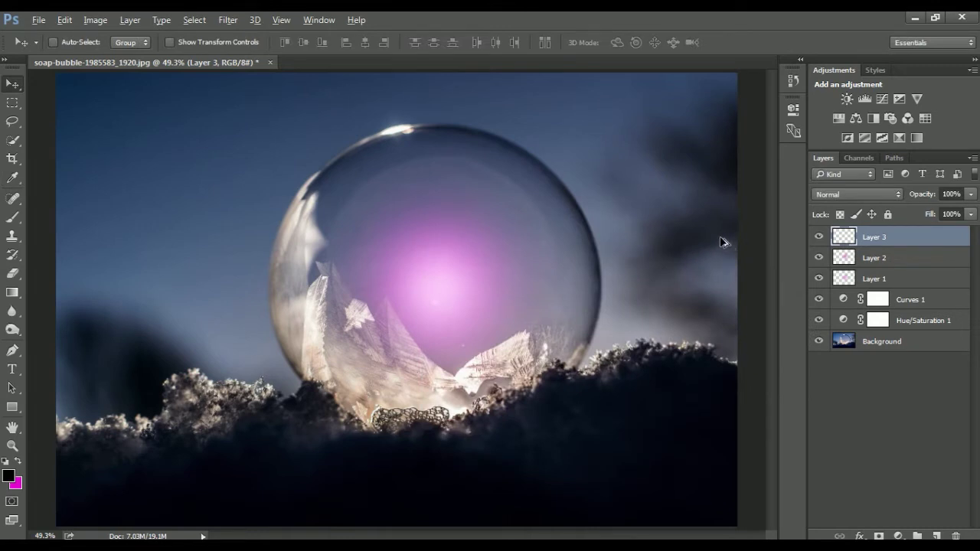
key(alt+BackSpace)
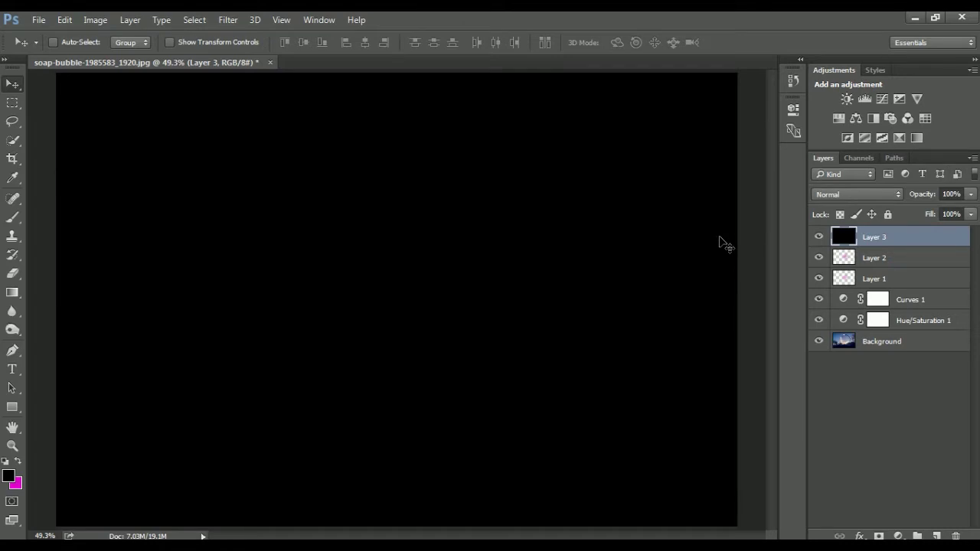
Render a 105mm Prime lens flare with 77% brightness in the centre of the black layer.
click(227, 26)
mouse_move(238, 216)
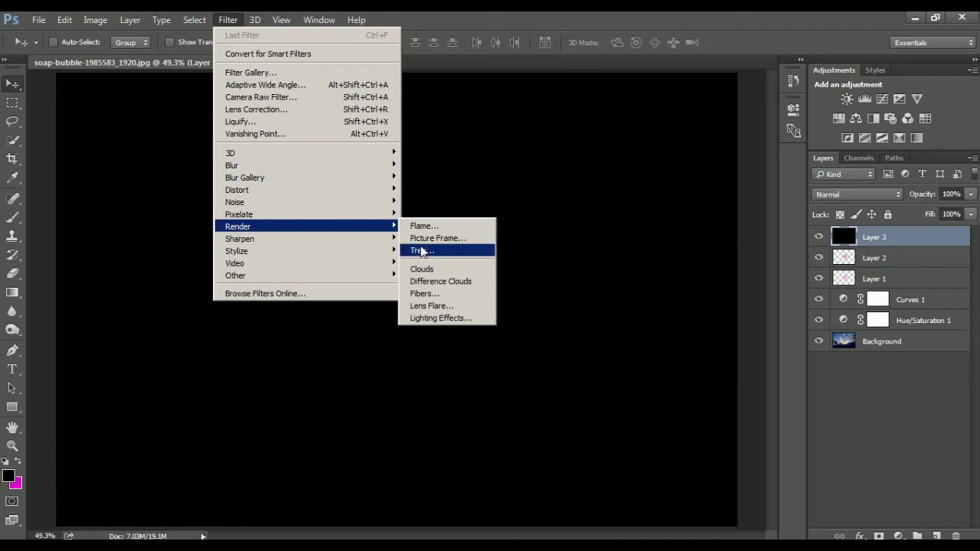
click(424, 306)
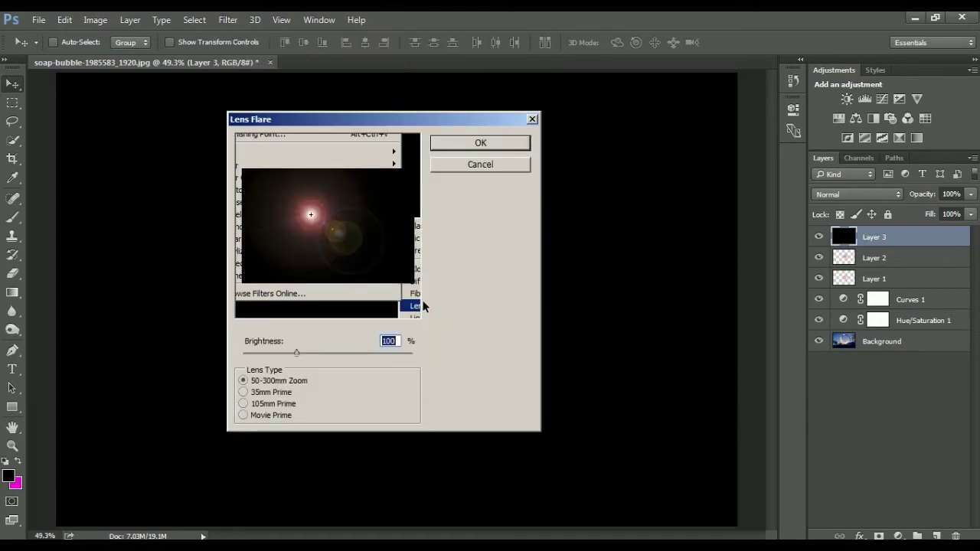
drag(311, 216, 329, 229)
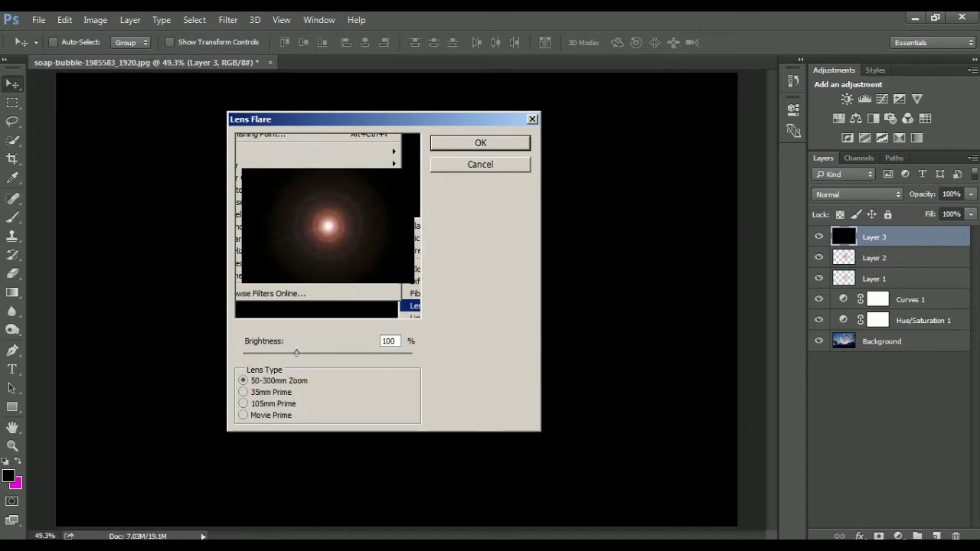
click(268, 405)
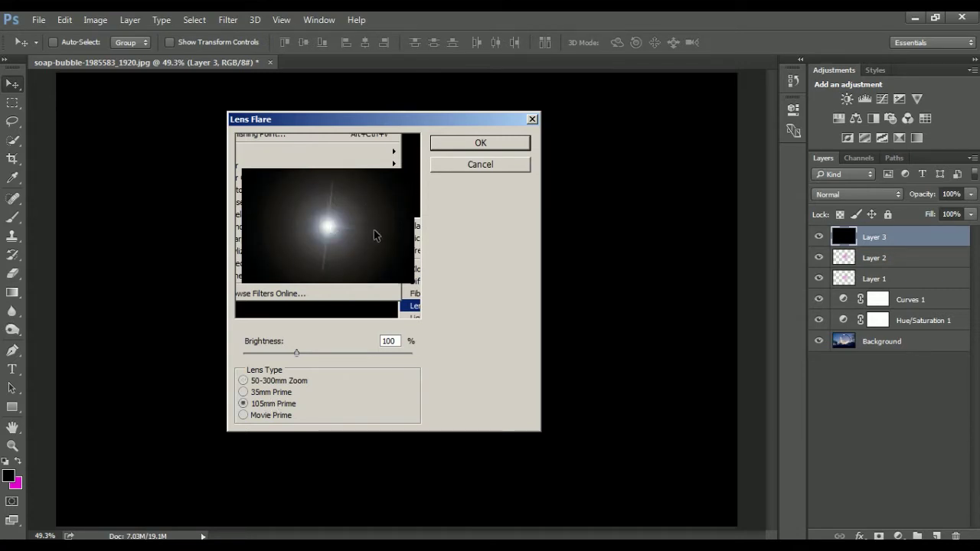
drag(293, 350, 282, 354)
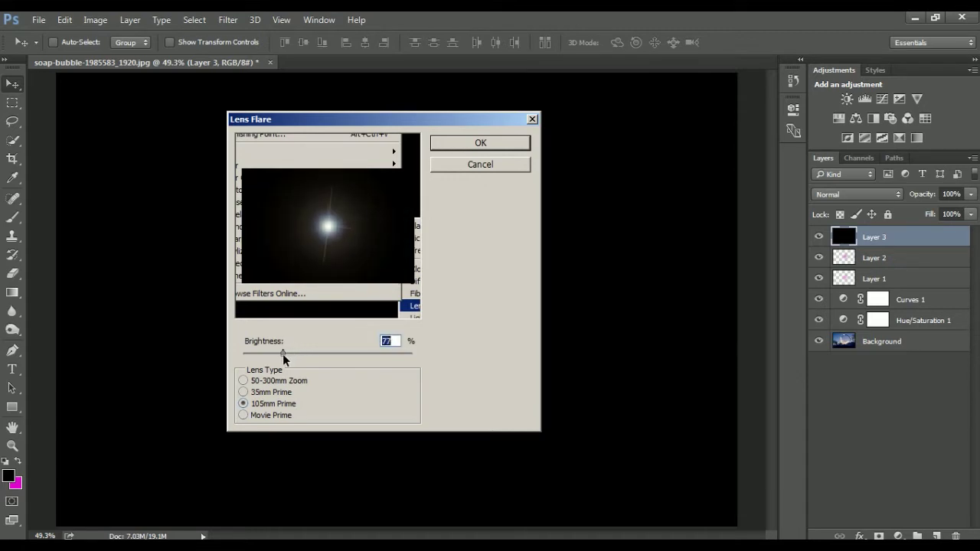
click(330, 234)
drag(330, 233, 332, 233)
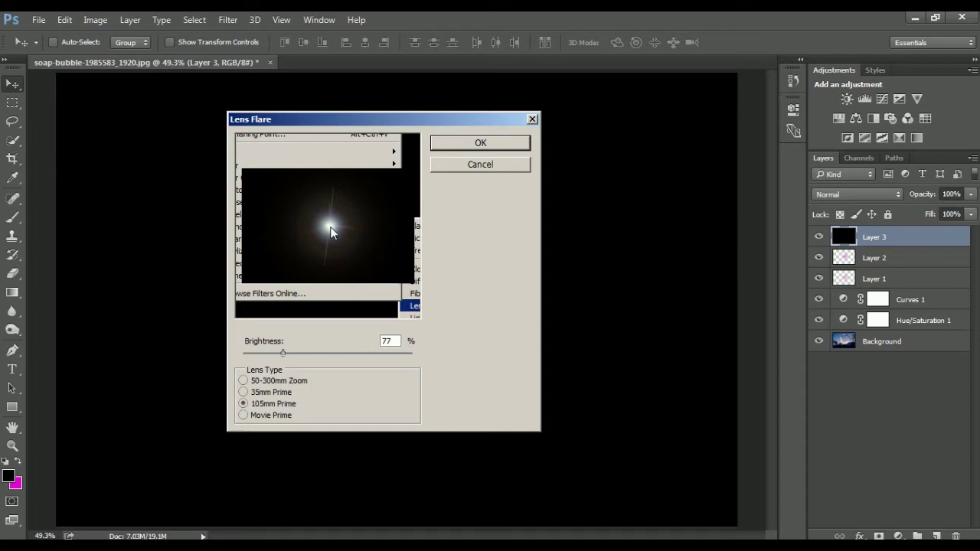
drag(330, 229, 328, 228)
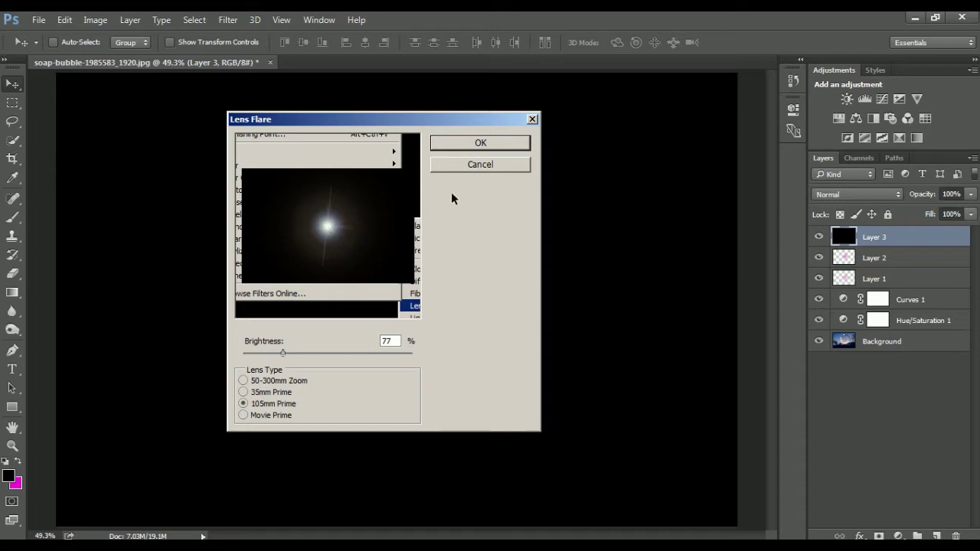
click(481, 145)
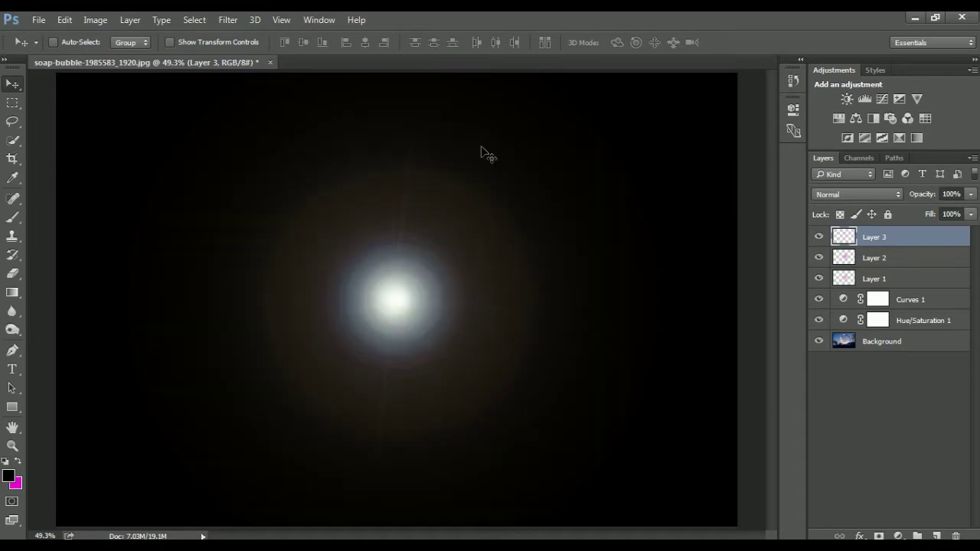
Set Layer 3's blend mode to Screen and move the lens flare onto the middle of the magenta glow.
click(835, 197)
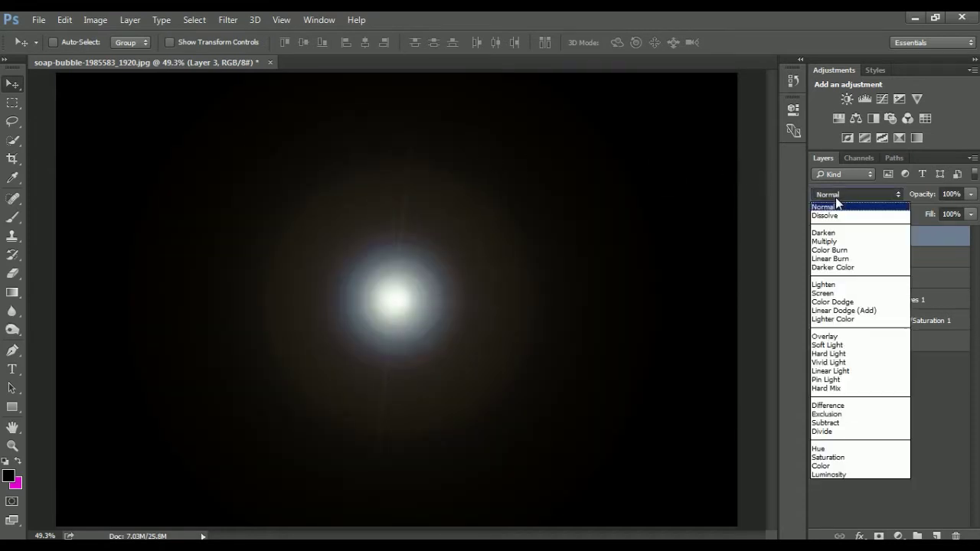
click(827, 294)
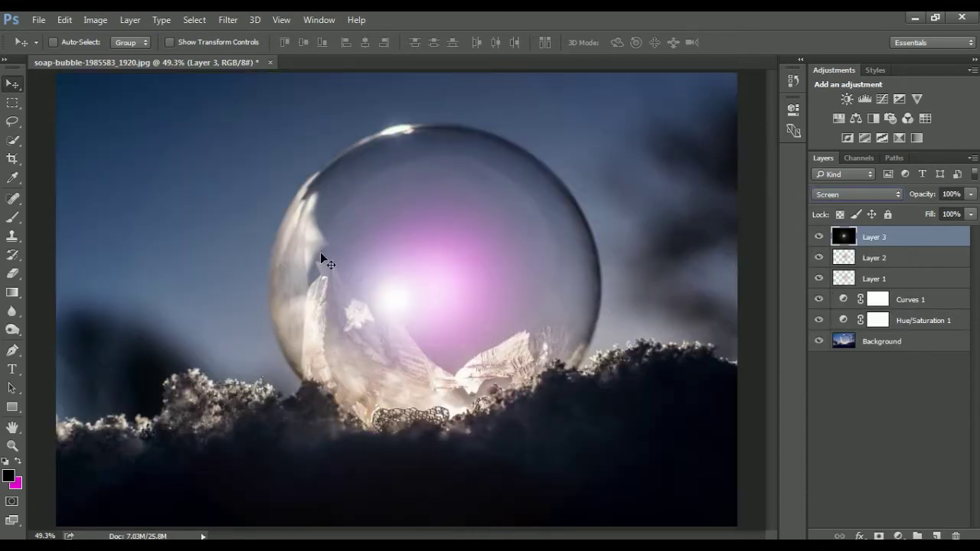
drag(378, 298, 446, 281)
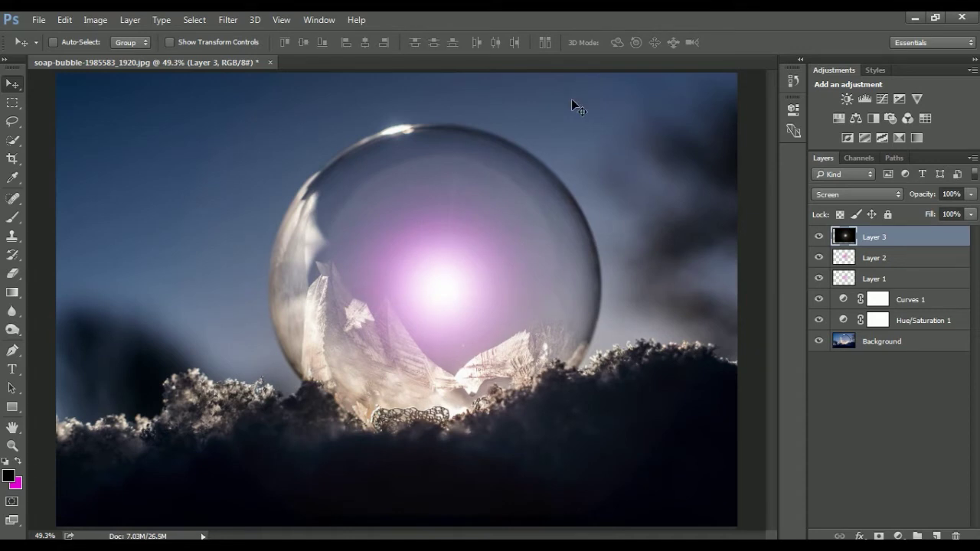
drag(465, 288, 479, 268)
Add a new layer above Layer 3 and activate the Brush tool with magenta as the foreground colour.
click(943, 536)
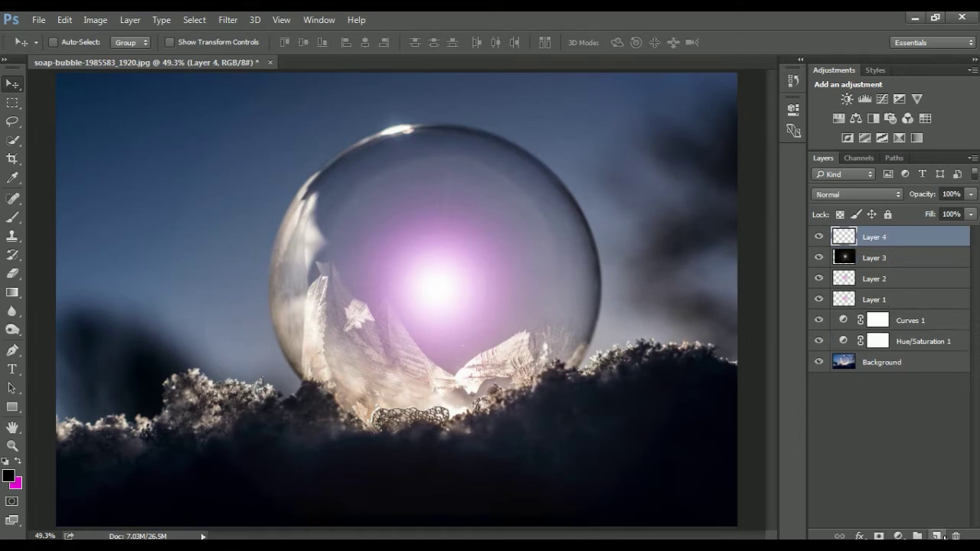
key(b)
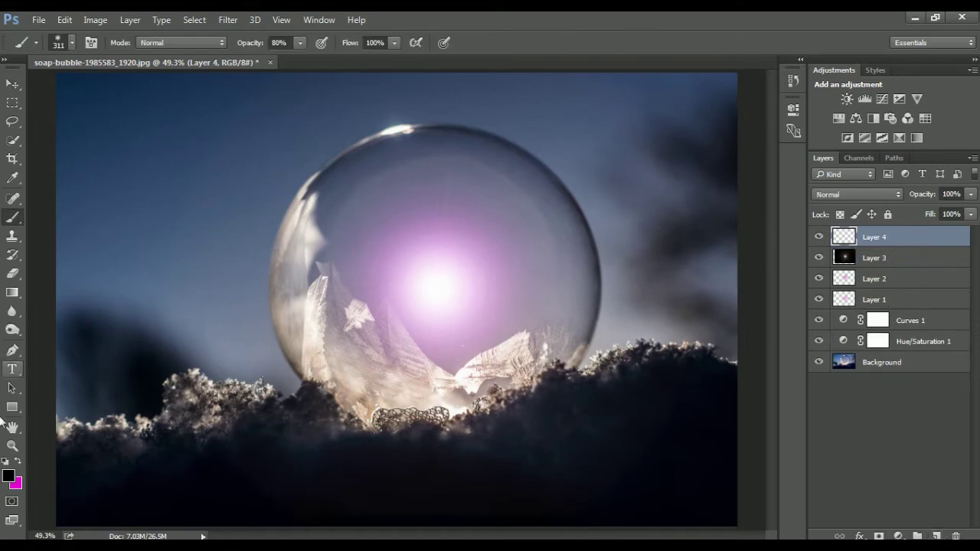
click(19, 463)
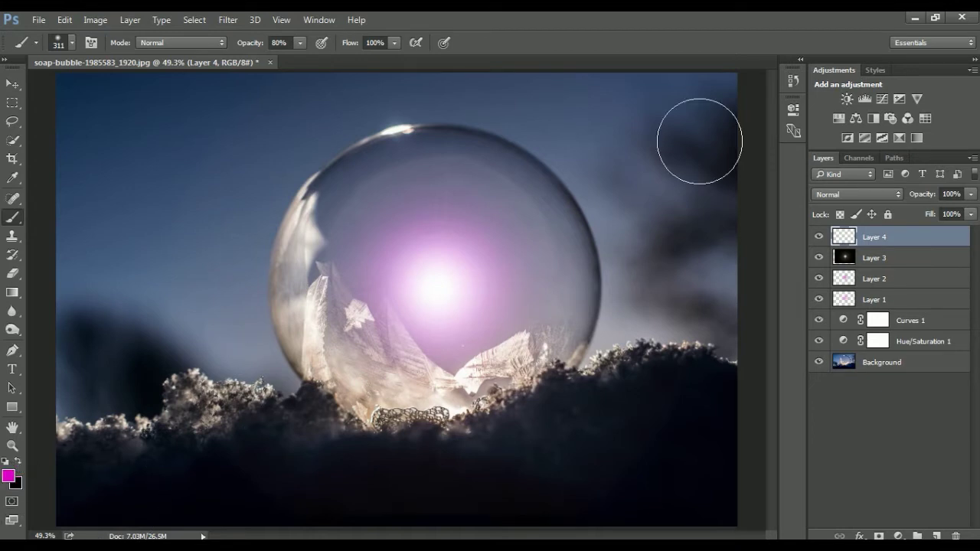
Enlarge the soft brush to 599 px over the glow and set its opacity to 50%.
mouse_move(518, 339)
mouse_down()
mouse_move(481, 311)
mouse_move(501, 329)
mouse_move(489, 308)
mouse_up()
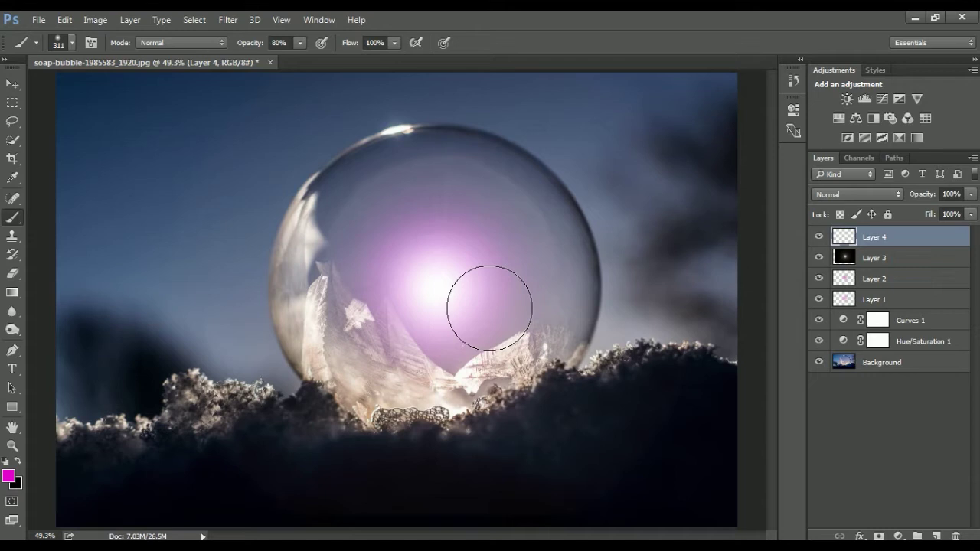
click(447, 276)
mouse_move(446, 277)
mouse_down()
mouse_move(521, 278)
mouse_move(430, 288)
mouse_up()
key(alt)
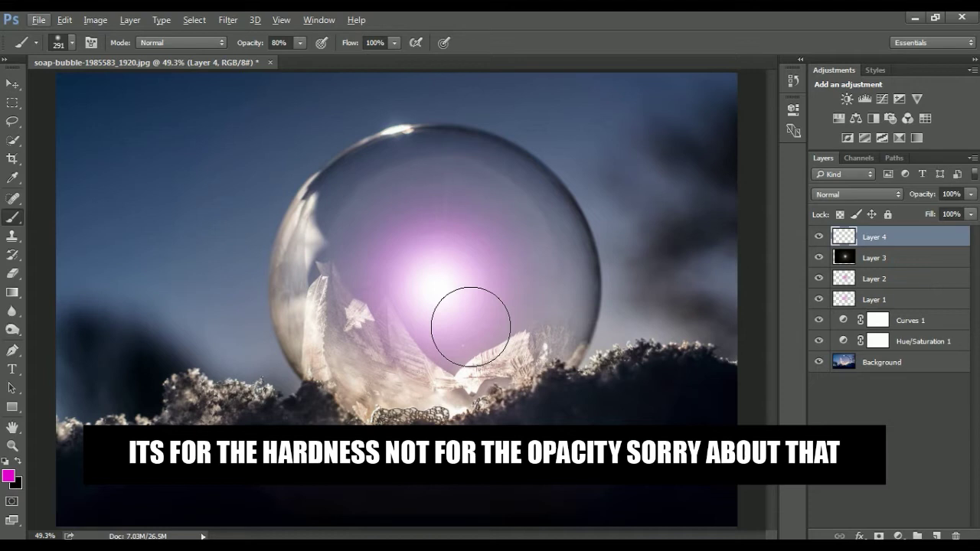
key(alt)
click(430, 286)
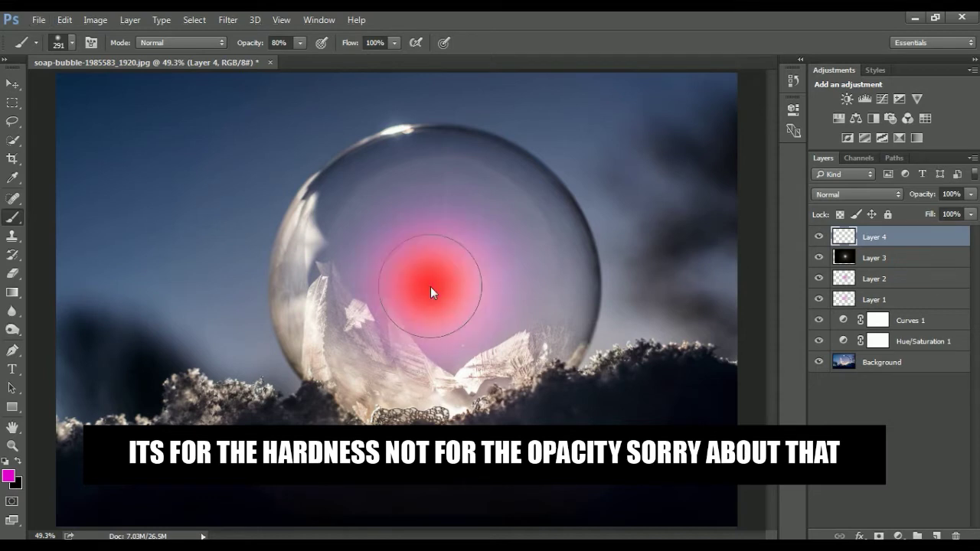
mouse_move(439, 181)
mouse_down()
mouse_move(442, 205)
mouse_move(442, 165)
mouse_up()
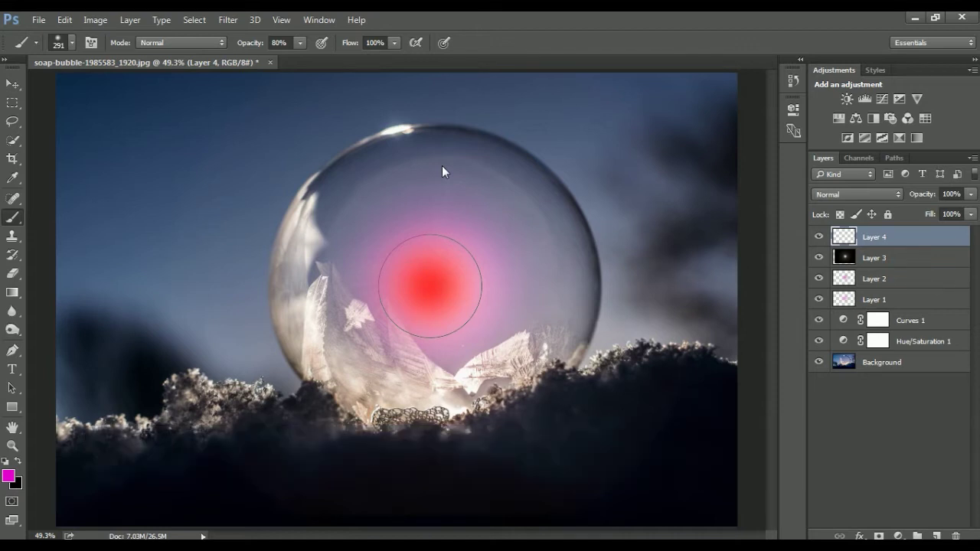
mouse_move(442, 166)
mouse_down()
mouse_move(441, 174)
mouse_move(441, 138)
mouse_move(445, 457)
mouse_move(430, 274)
mouse_move(441, 88)
mouse_up()
mouse_move(459, 291)
mouse_down()
mouse_move(466, 254)
mouse_move(453, 301)
mouse_move(462, 243)
mouse_move(451, 300)
mouse_up()
mouse_move(458, 241)
mouse_down()
mouse_move(470, 322)
mouse_move(452, 289)
mouse_move(496, 289)
mouse_up()
click(288, 45)
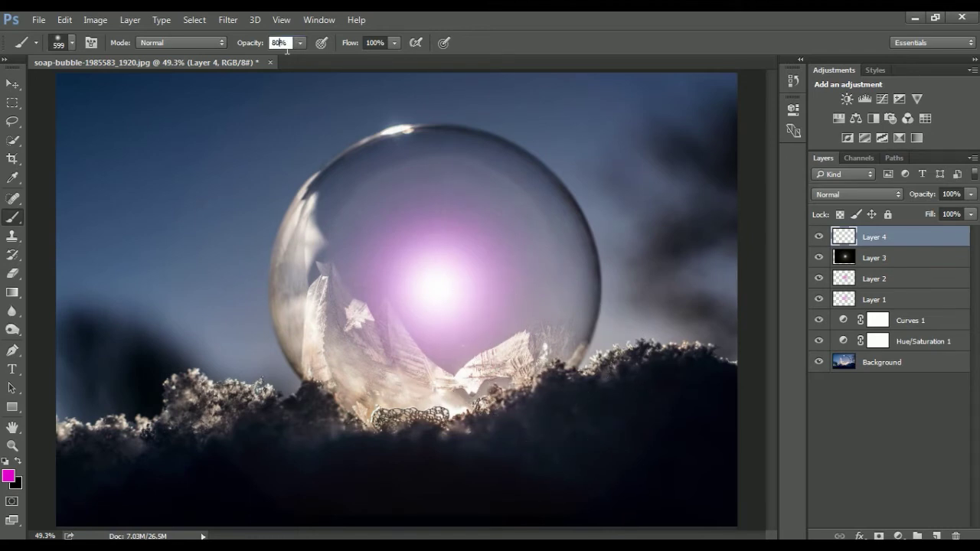
double_click(287, 48)
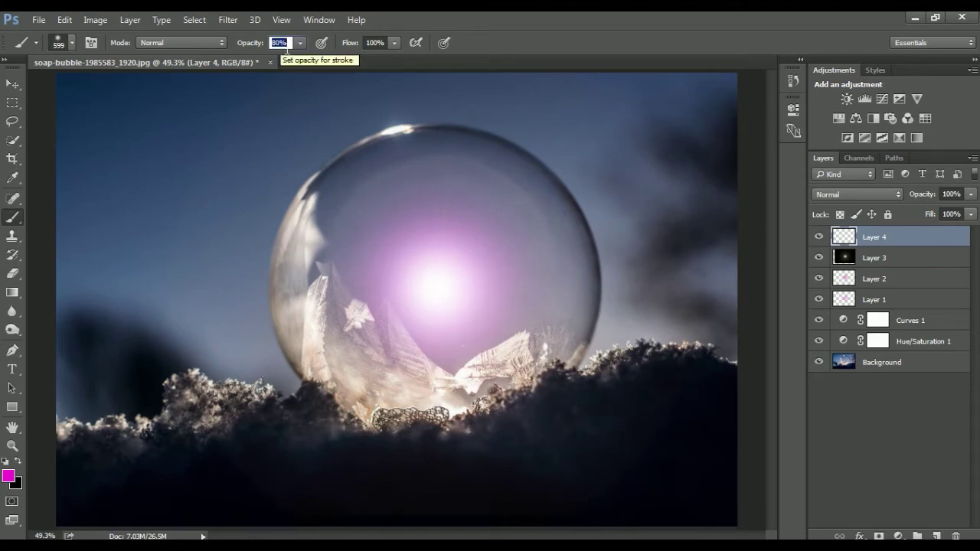
text(50)
key(Return)
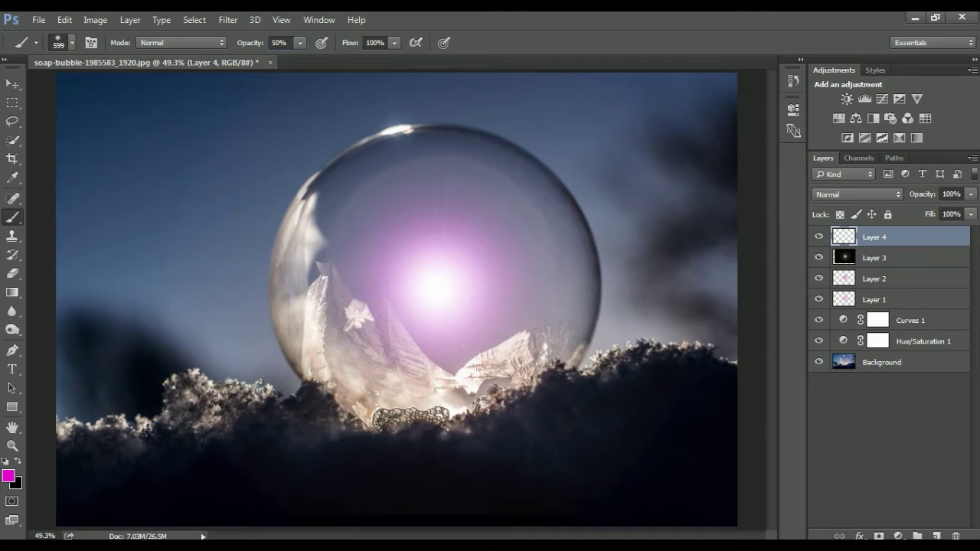
Paint a magenta spot over the glow on Layer 4 with the brush at 806 px and set the layer's blend mode to Screen.
click(447, 263)
key(ctrl+z)
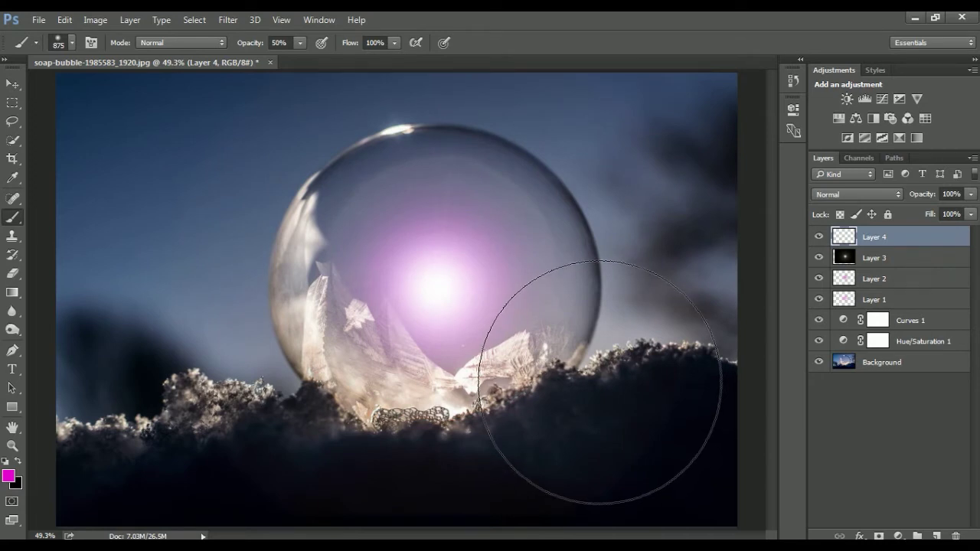
key(ctrl+z)
key(ctrl+z)
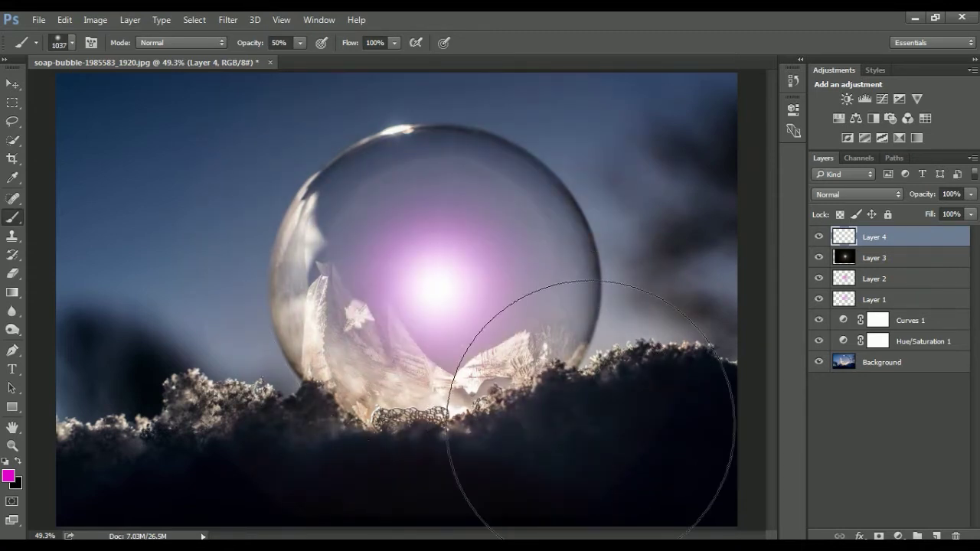
key(ctrl+z)
key(ctrl+z)
key(ctrl+z)
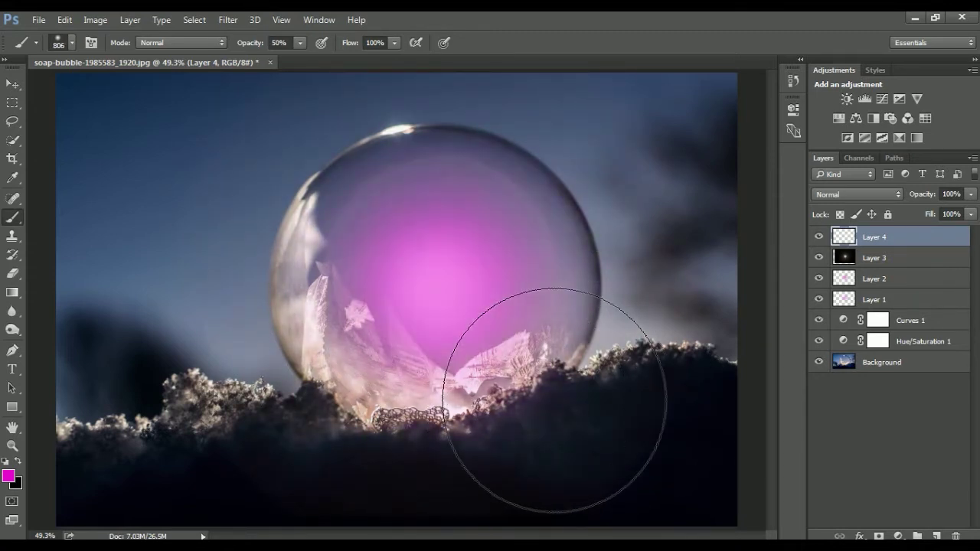
click(848, 195)
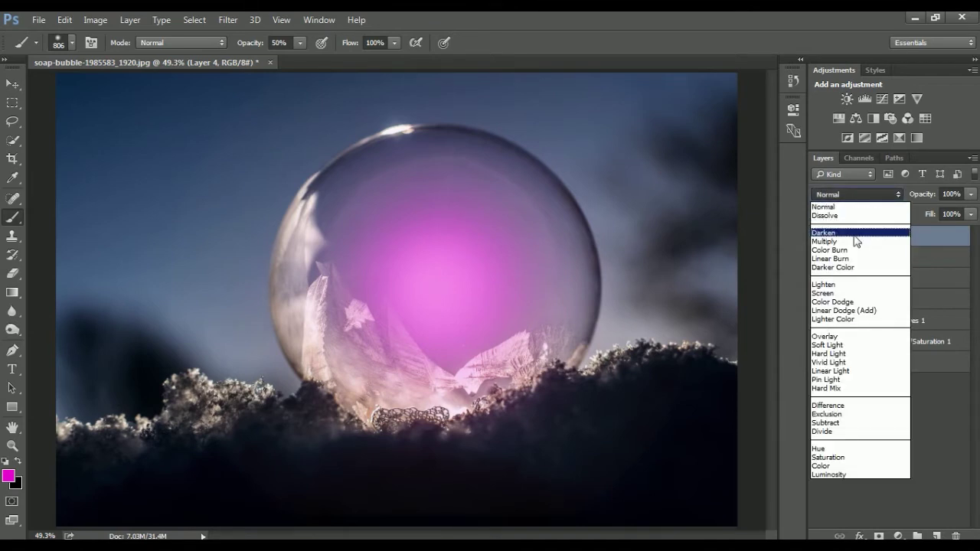
click(862, 294)
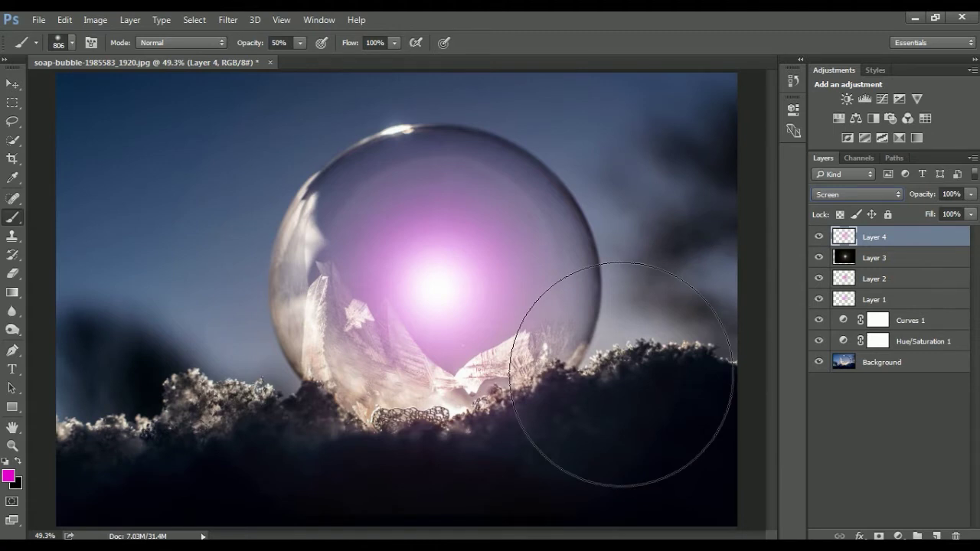
Raise the brush opacity to 80% and paint another magenta spot over the glow on Layer 4.
click(299, 43)
click(318, 56)
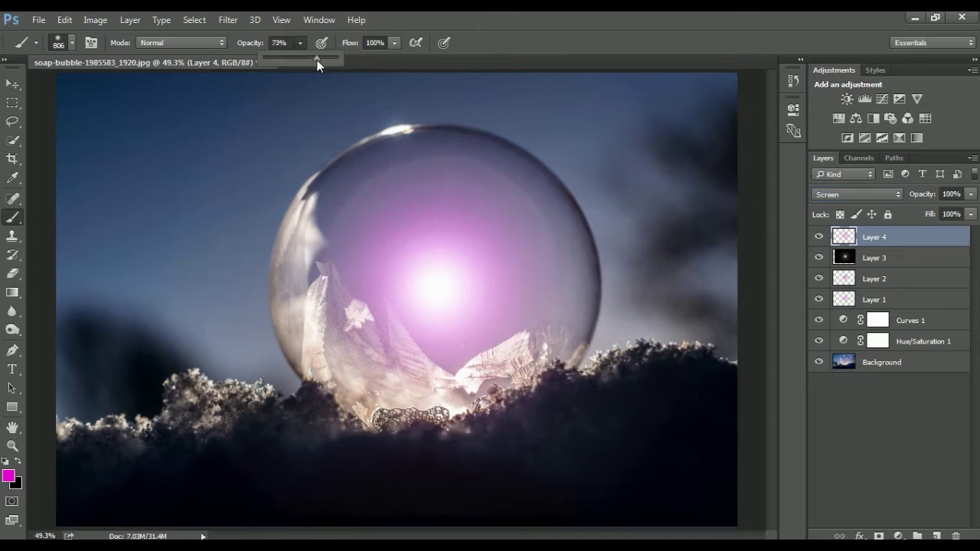
click(290, 49)
text(80)
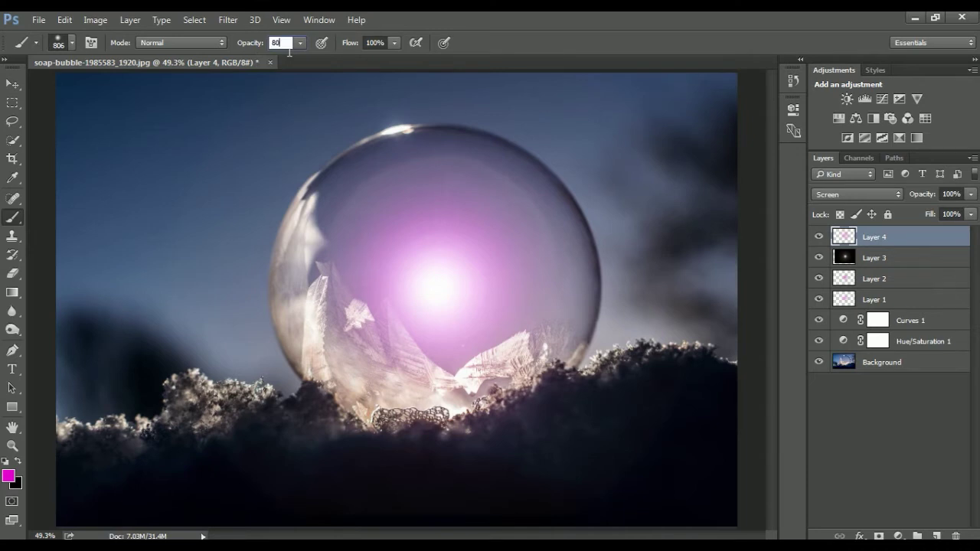
key(Return)
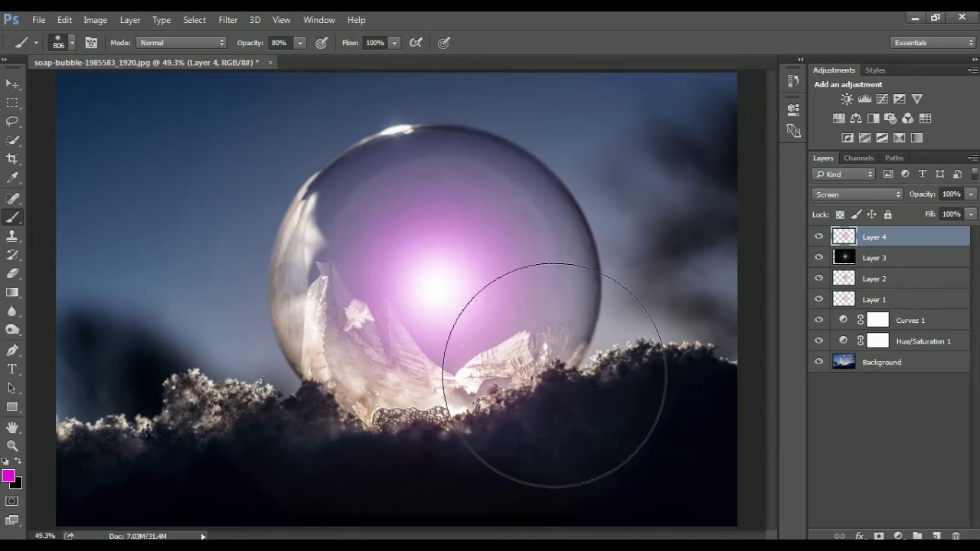
click(549, 380)
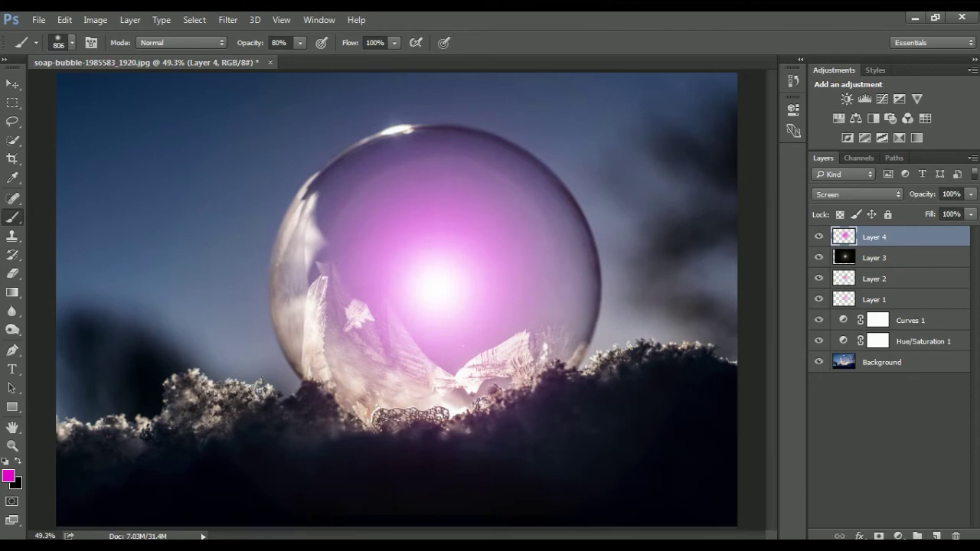
On a new layer above Layer 4, paint a magenta spot across the bubble with a 997 px brush at 70% opacity.
click(938, 535)
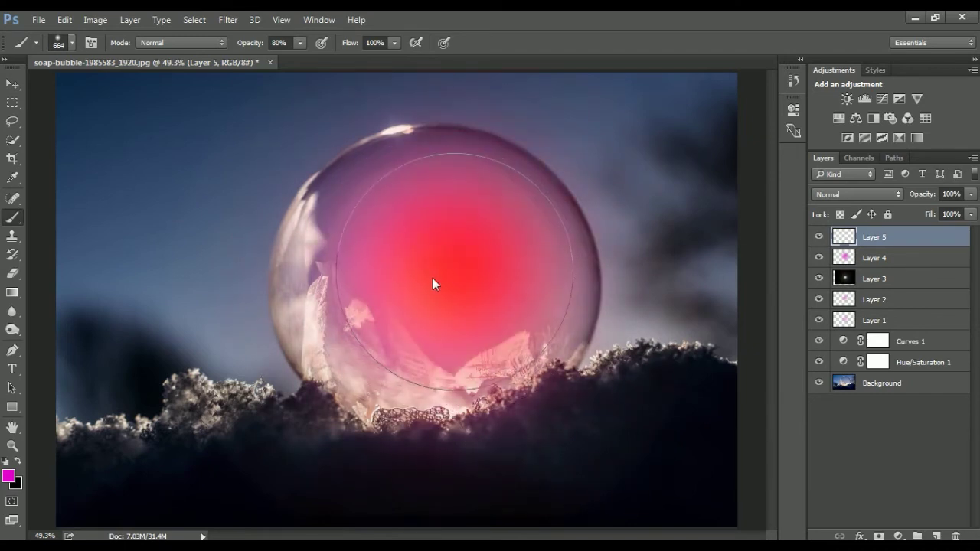
drag(433, 278, 491, 286)
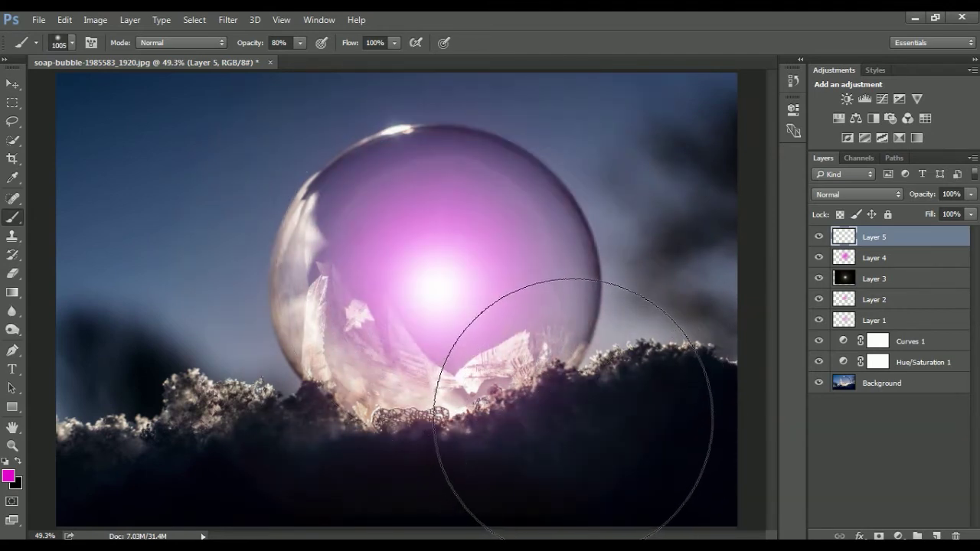
mouse_move(441, 280)
mouse_down()
mouse_move(466, 287)
mouse_move(418, 282)
mouse_up()
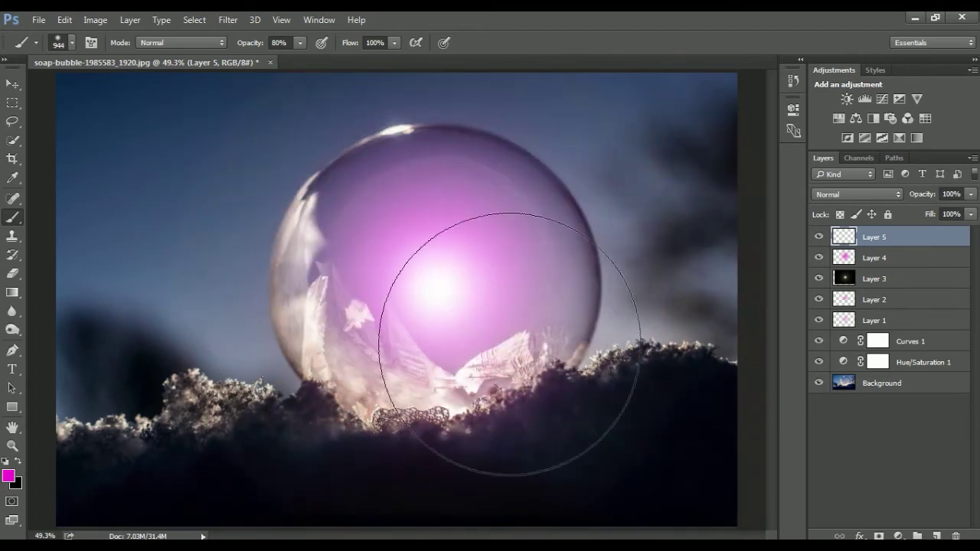
click(278, 43)
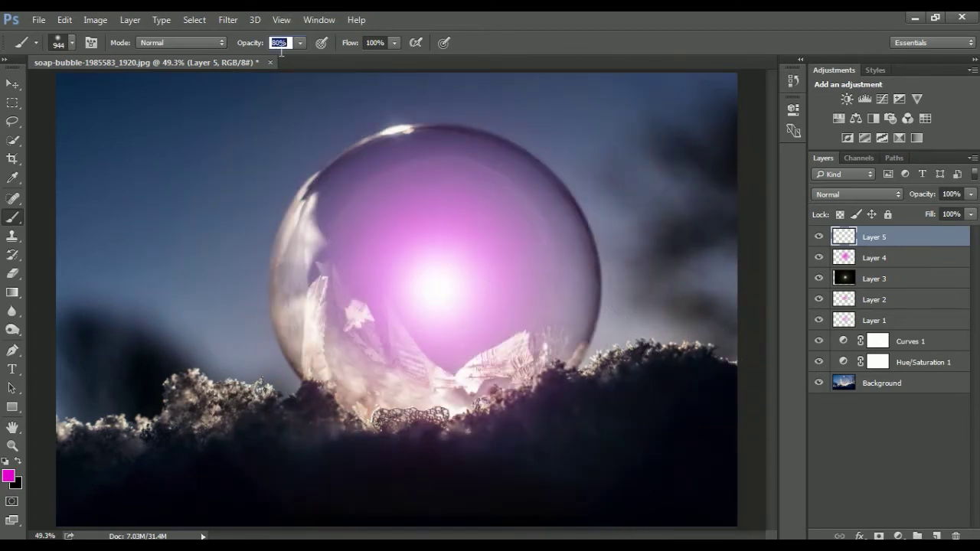
text(7)
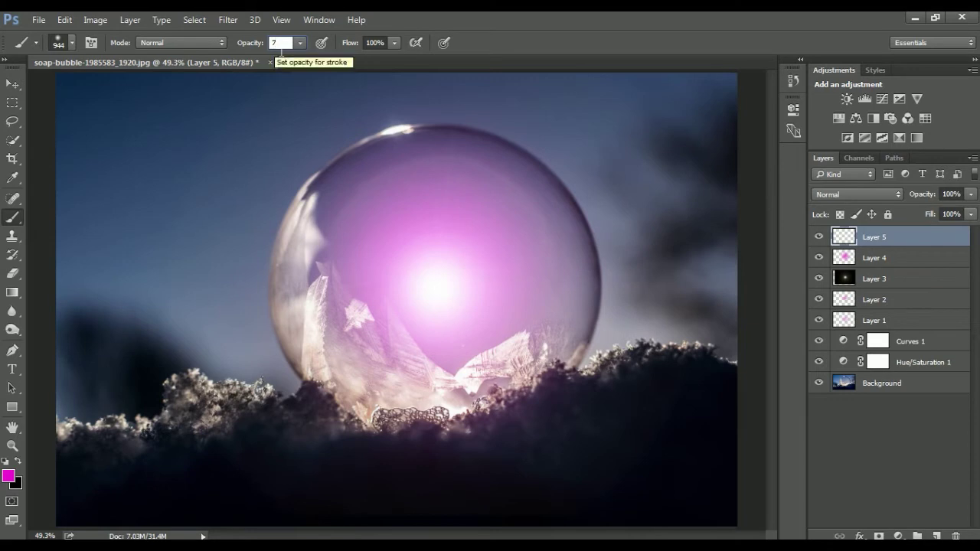
text(0)
key(Return)
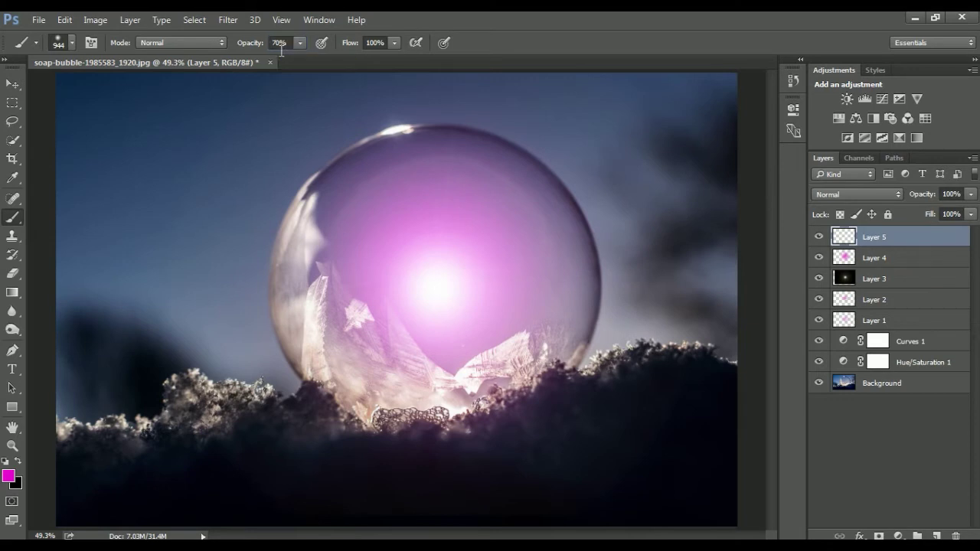
alt+right_click(452, 272)
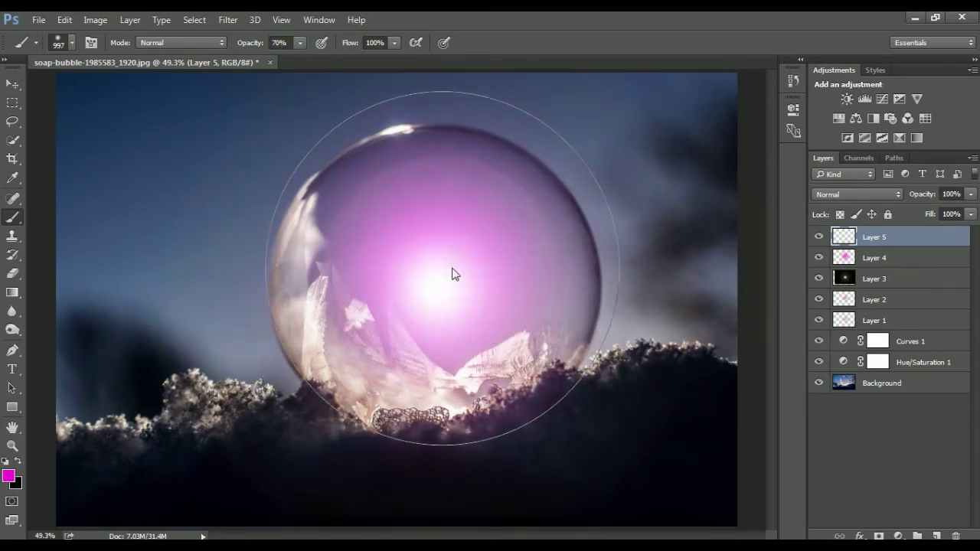
click(584, 414)
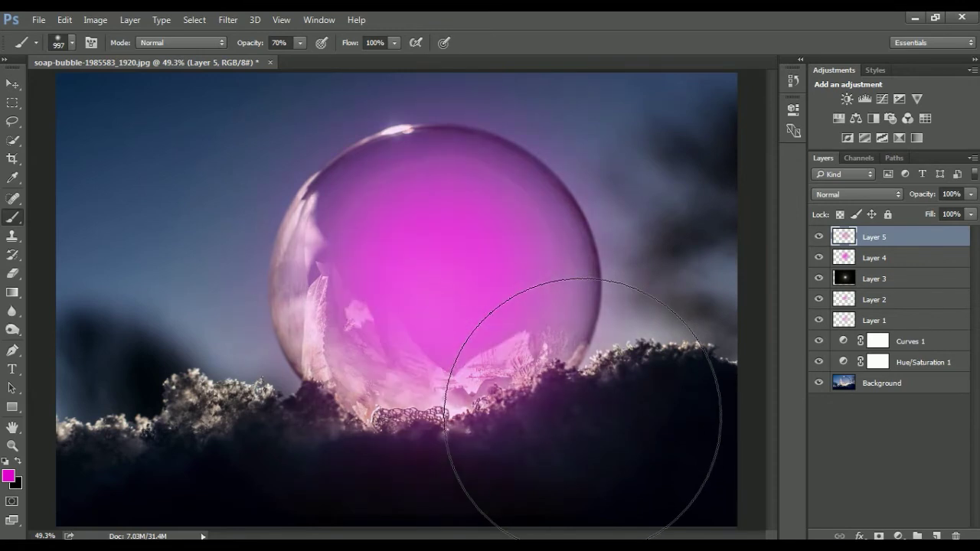
Set Layer 5's blend mode to Screen and toggle its visibility to compare the glow.
click(881, 193)
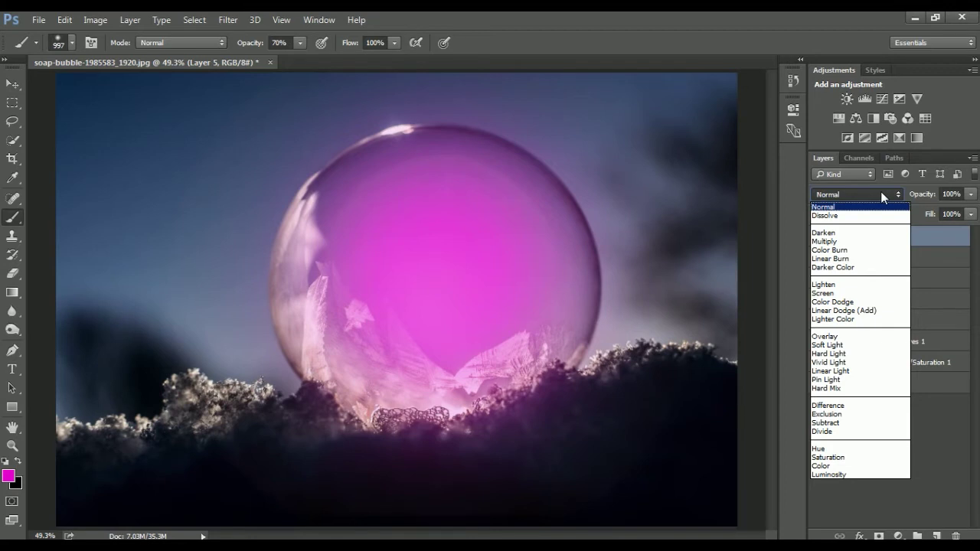
click(854, 293)
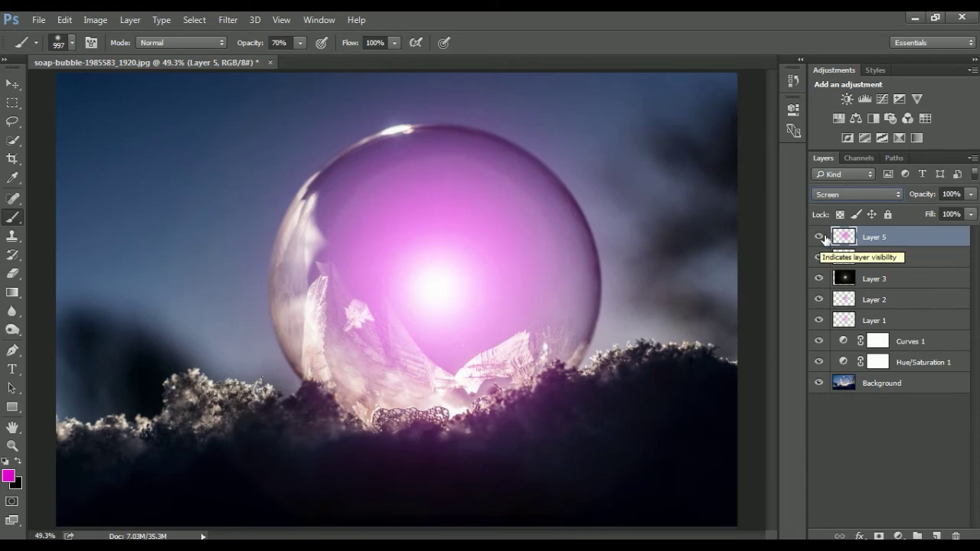
mouse_move(819, 237)
mouse_down()
mouse_move(824, 331)
mouse_move(824, 244)
mouse_up()
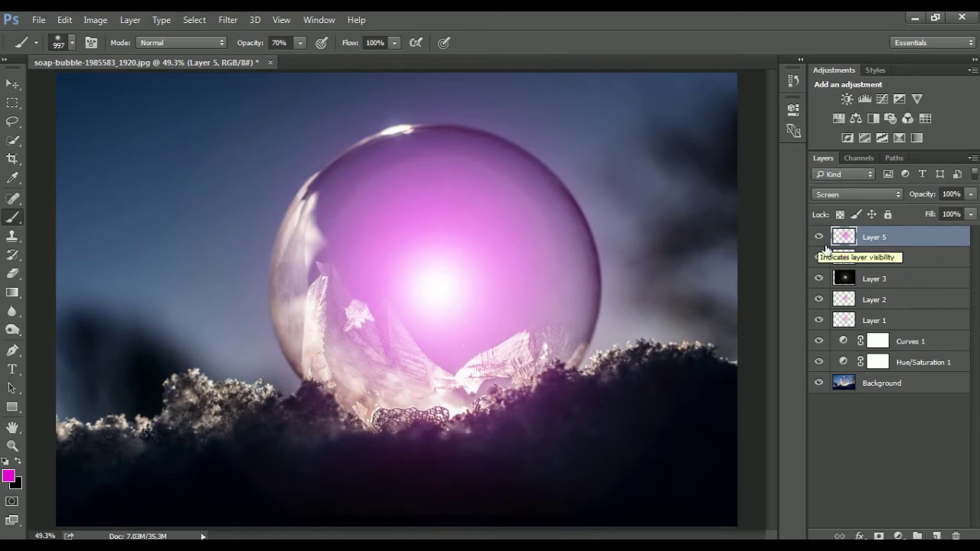
Add a new layer above Layer 5, enlarge the brush to 1492 px and set the layer's blend mode to Screen.
click(941, 537)
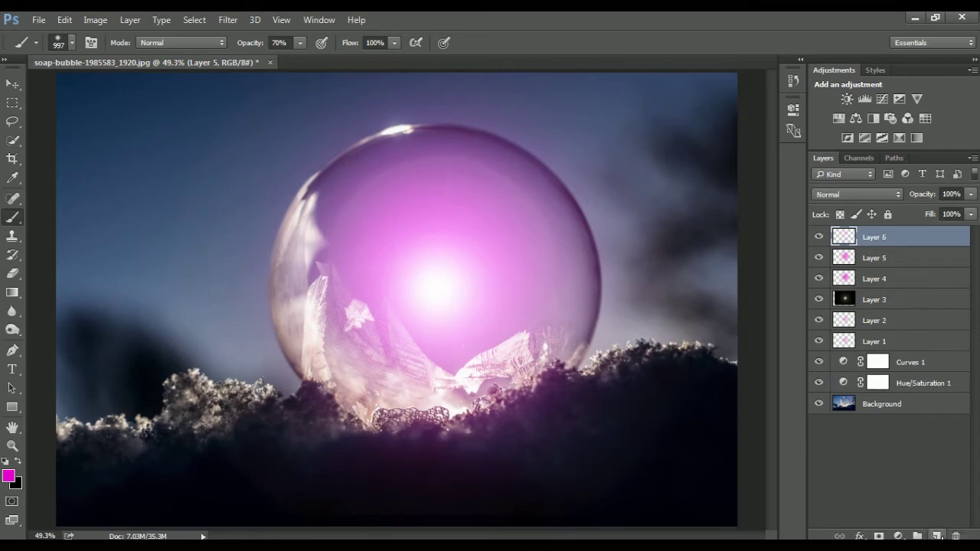
drag(510, 274, 531, 280)
drag(447, 287, 502, 280)
click(844, 195)
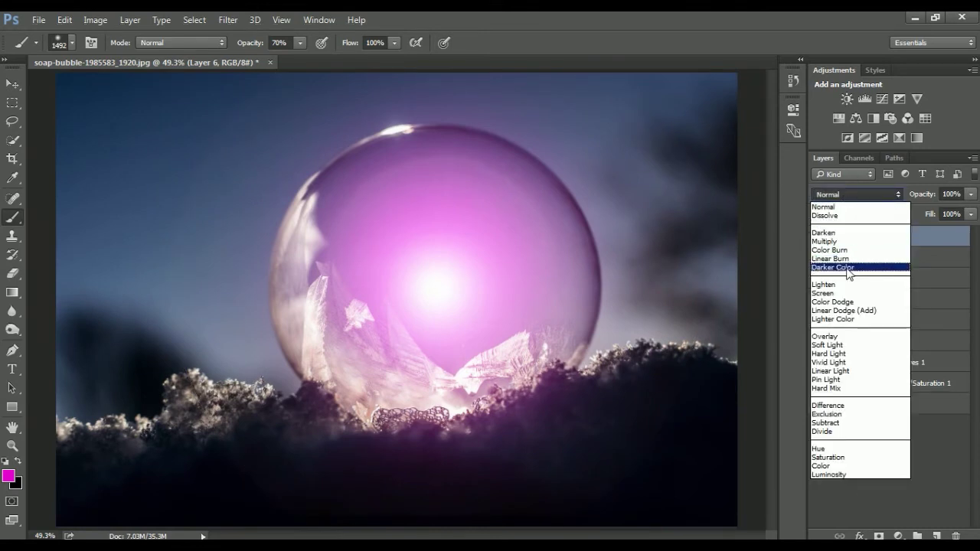
click(824, 293)
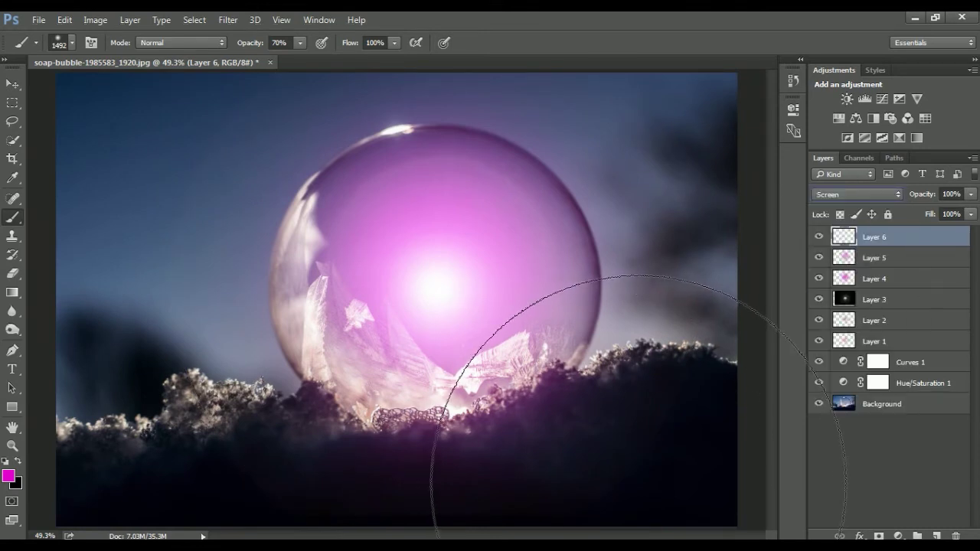
Paint a magenta spot centred on the glow on Layer 6 with a 1553 px brush at 50% opacity.
mouse_move(430, 298)
mouse_down()
mouse_move(459, 278)
mouse_move(434, 282)
mouse_up()
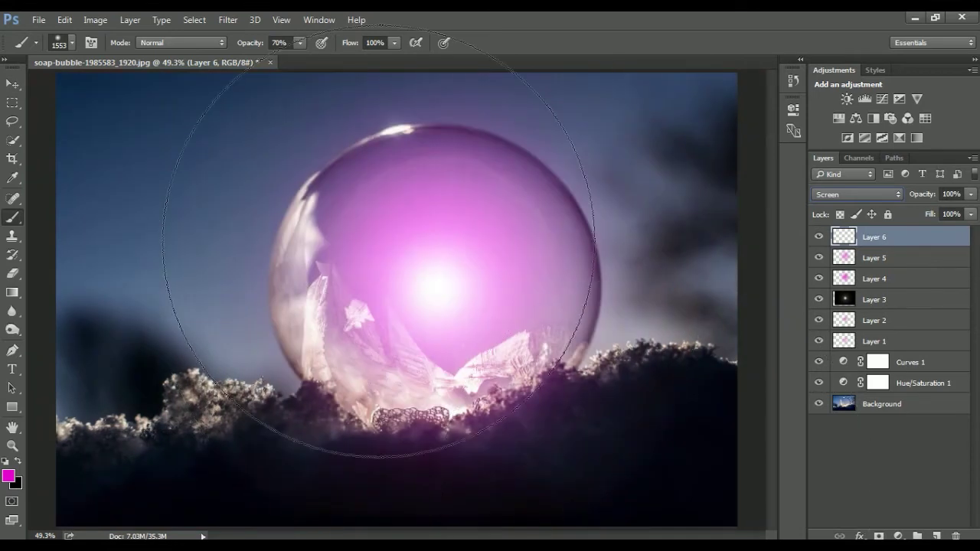
click(298, 43)
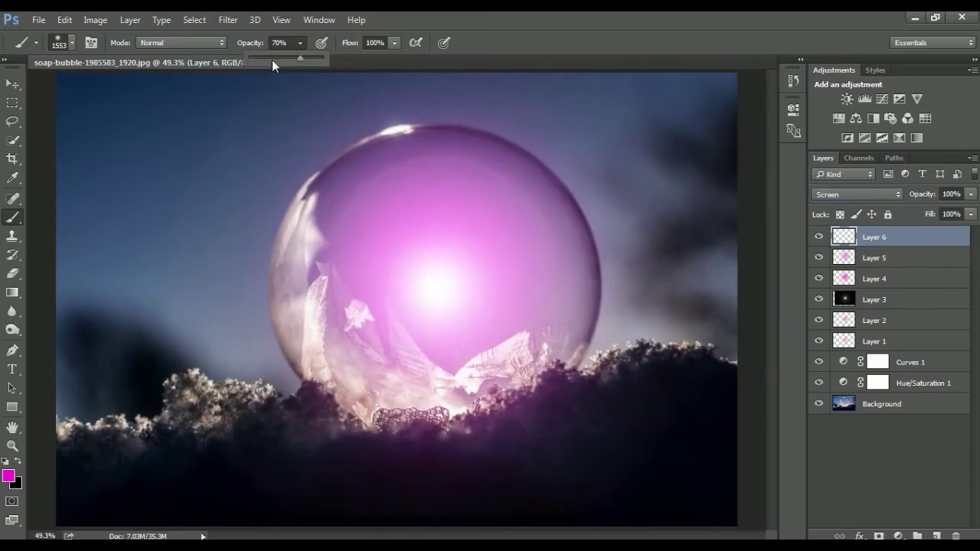
click(286, 49)
click(286, 49)
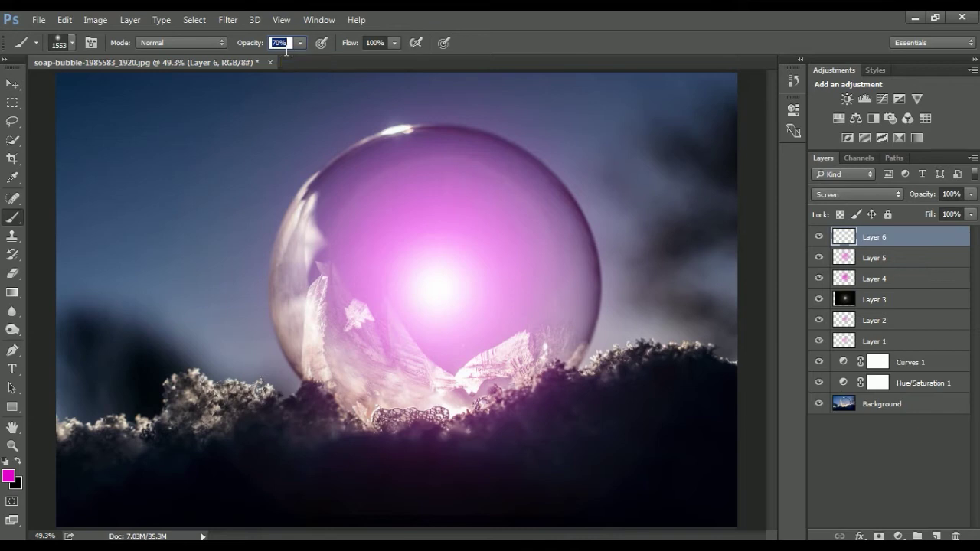
text(50)
key(Return)
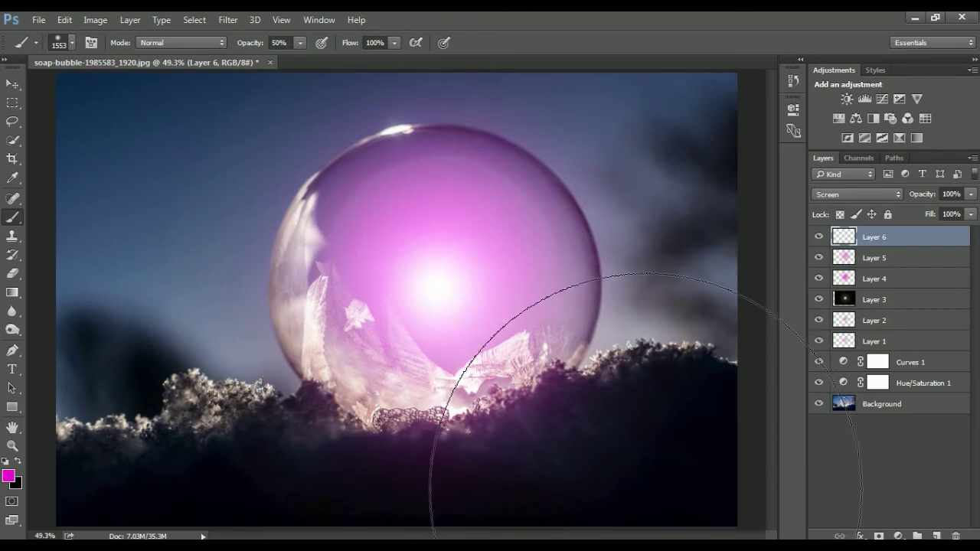
click(647, 488)
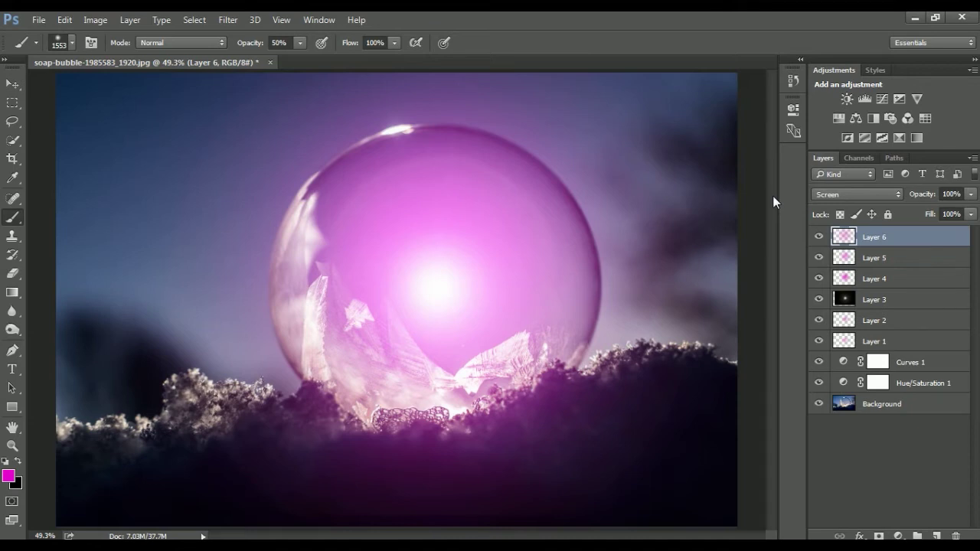
Add a new layer above Layer 6 and set the brush to 1281 px at 100% opacity.
key(v)
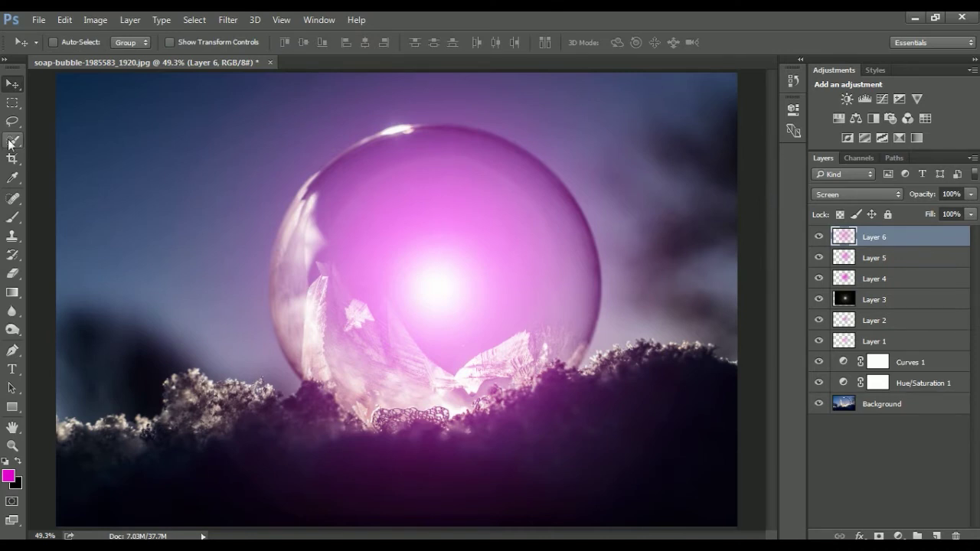
click(937, 536)
key(b)
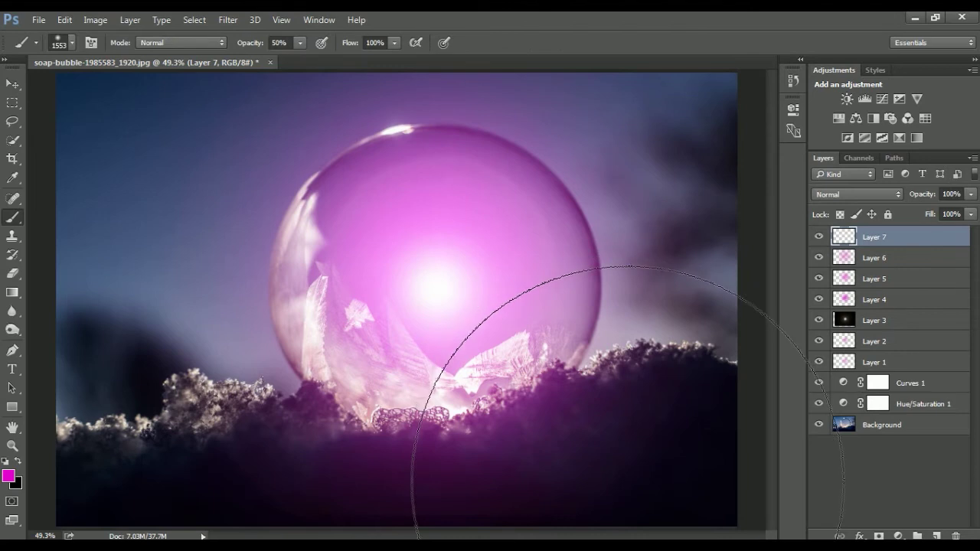
drag(412, 311, 368, 314)
click(301, 43)
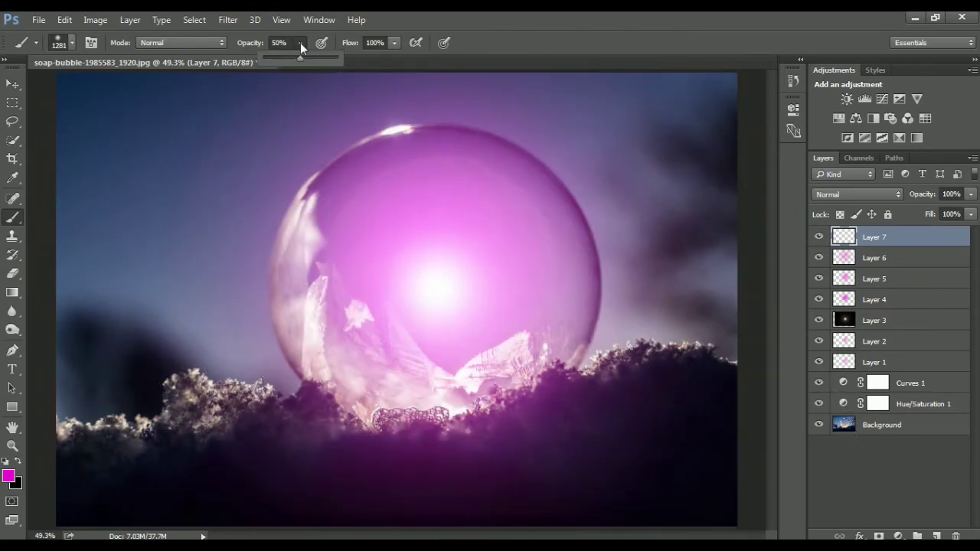
drag(302, 57, 337, 58)
click(11, 86)
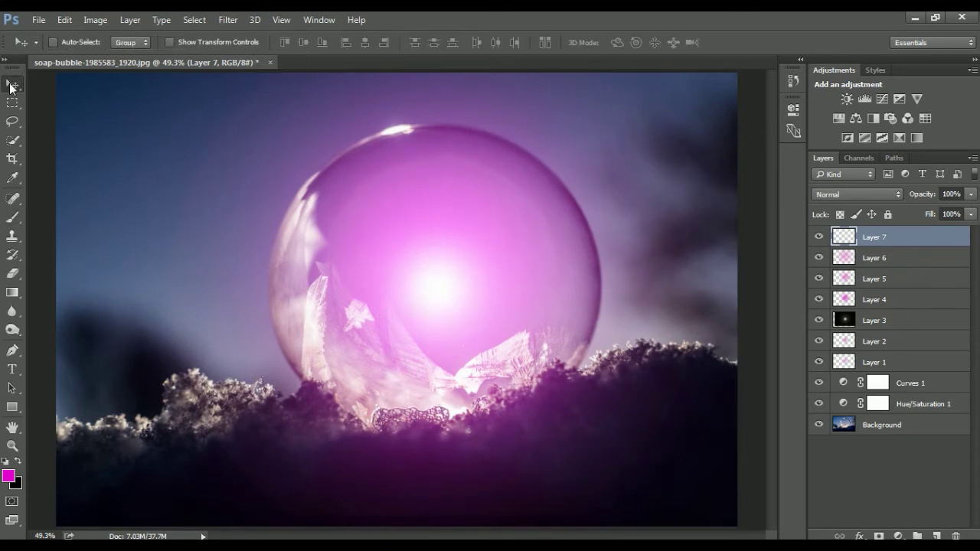
click(10, 219)
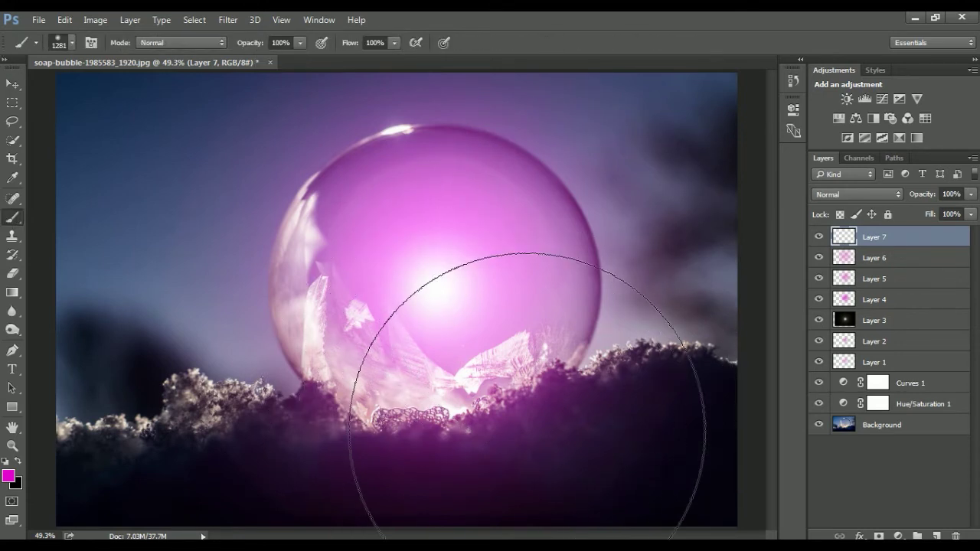
Swap the foreground and background colours and set the foreground colour to white, ffffff.
click(17, 464)
click(8, 475)
text(ffffff)
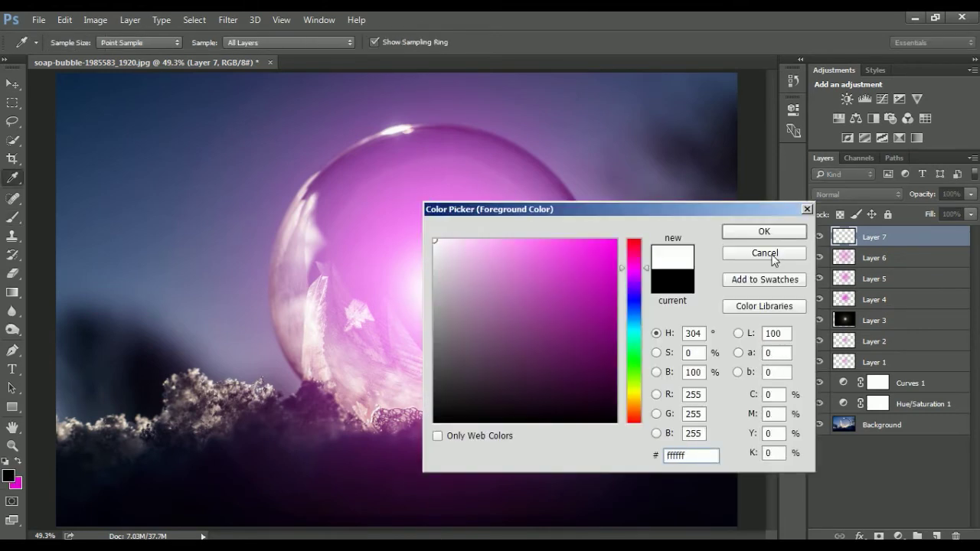
click(764, 231)
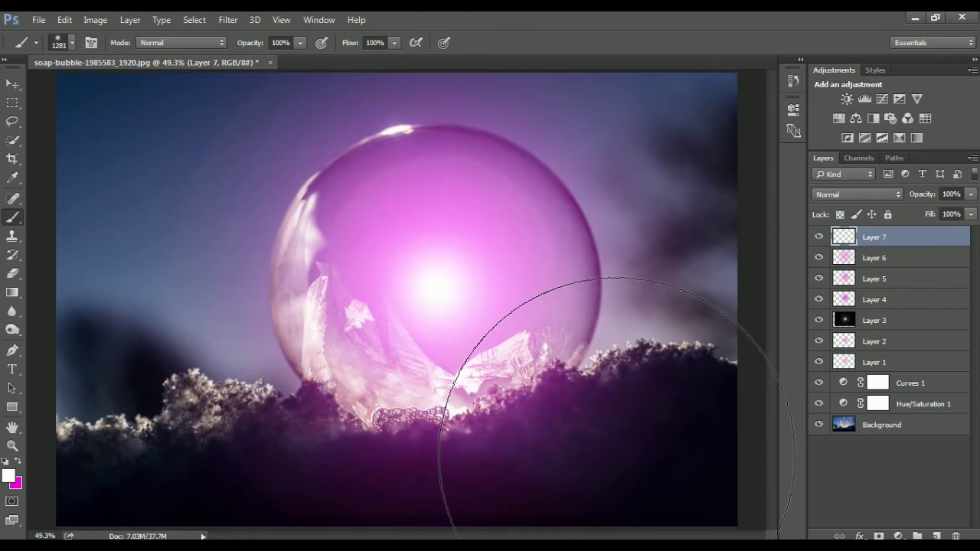
Replace the first white spot on Layer 7 with a smaller one over the glow, painted with a 920 px brush.
click(617, 458)
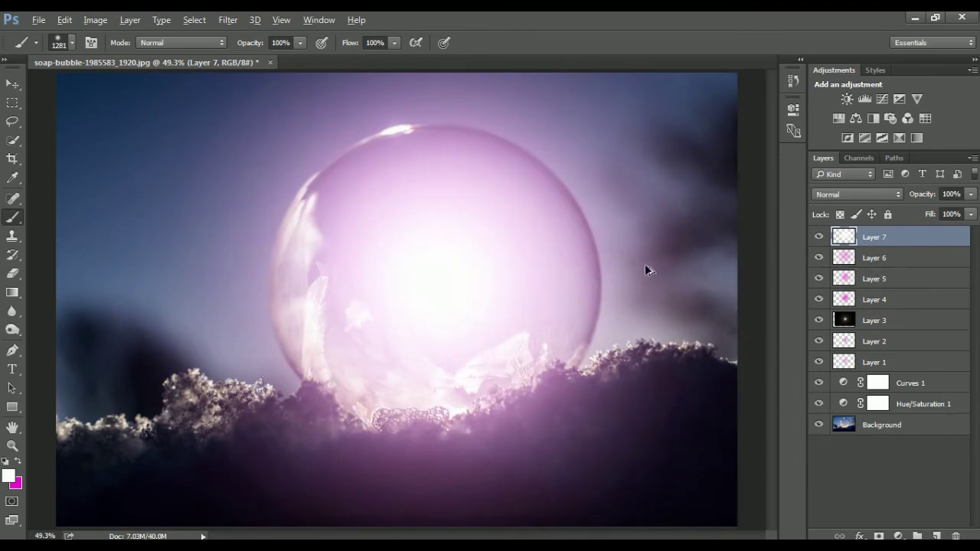
key(ctrl+z)
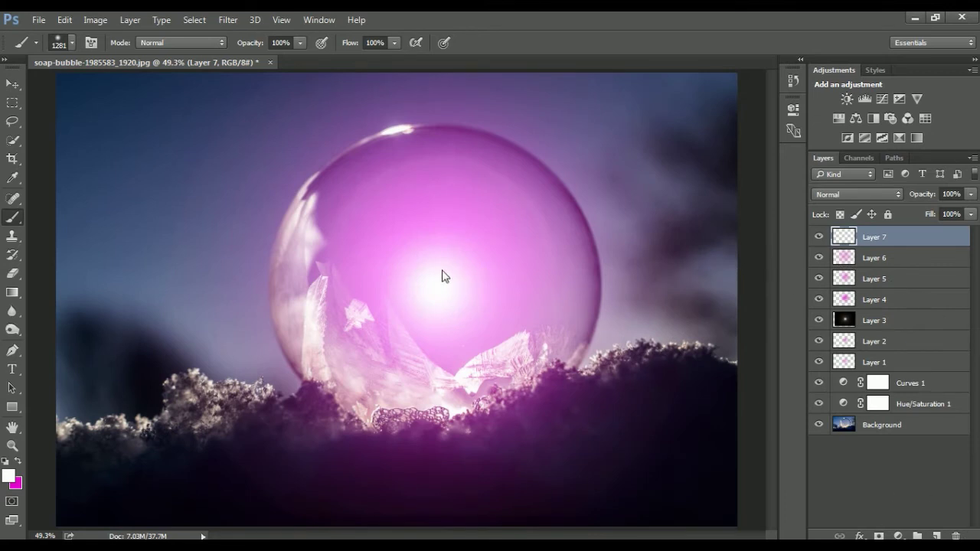
key(bracketleft)
key(bracketleft)
key(bracketleft)
key(bracketleft)
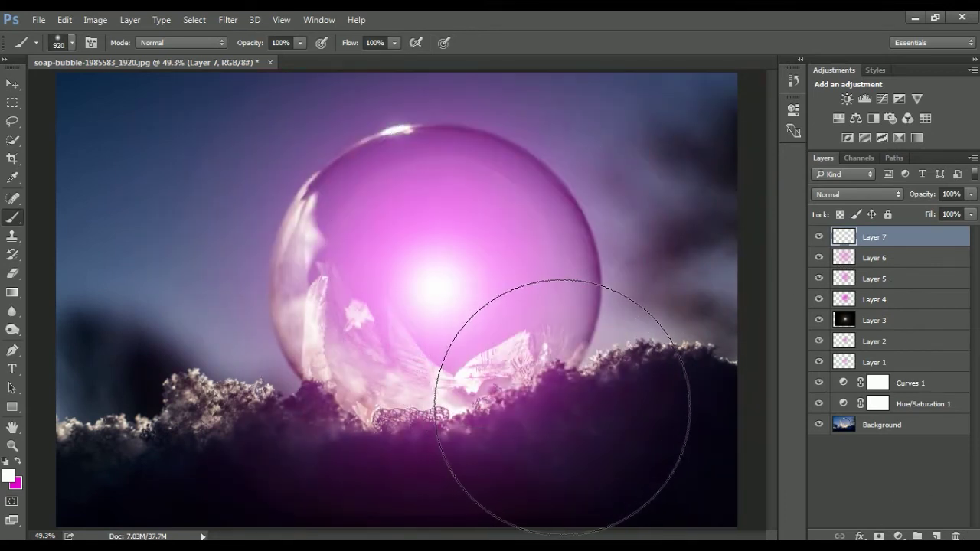
key(ctrl+z)
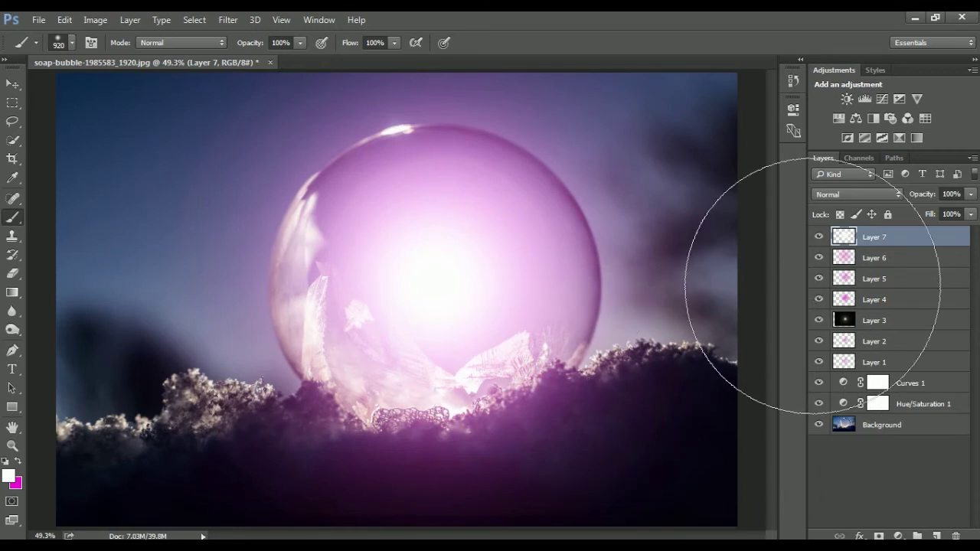
Free-transform the white spot on Layer 7 into a thin horizontal streak, 129.38% wide and 4.77% high.
key(ctrl+t)
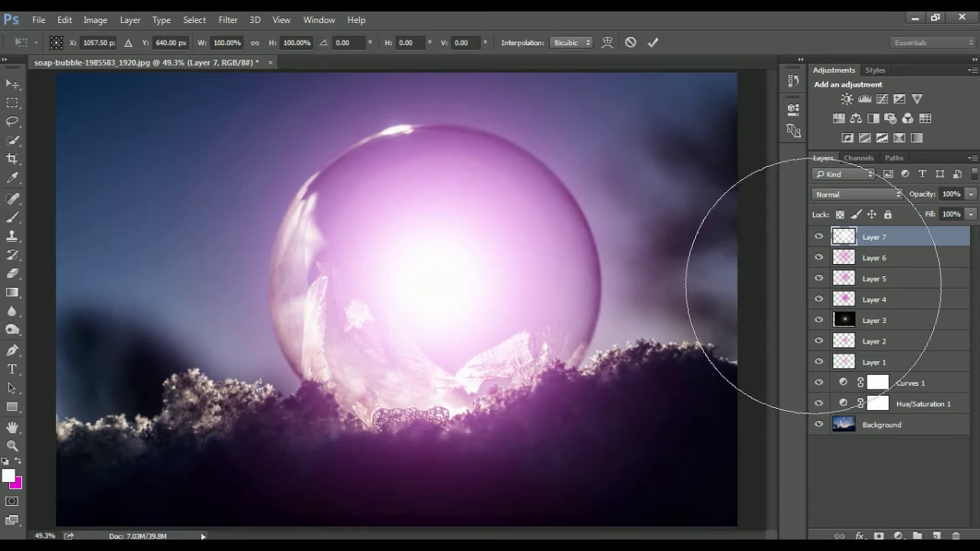
click(13, 85)
key(ctrl+t)
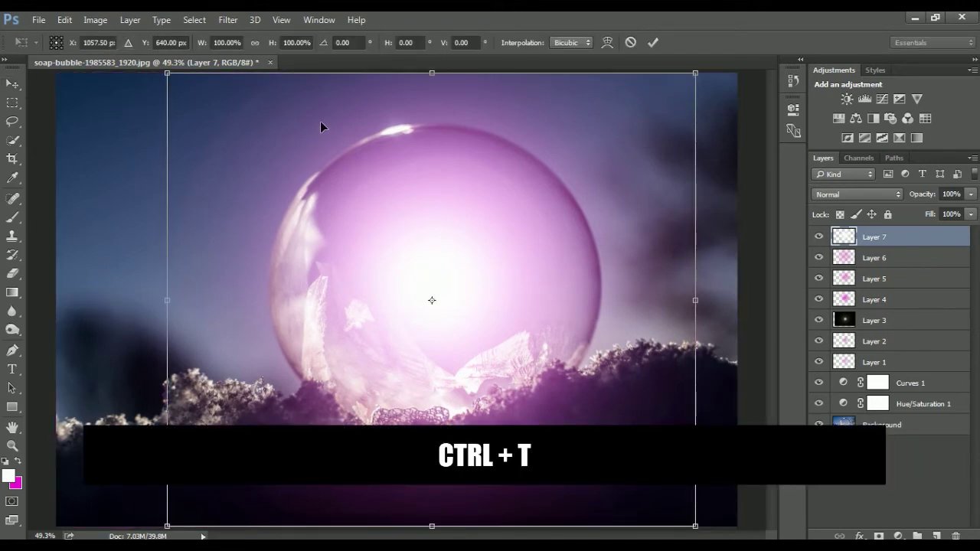
drag(435, 80, 426, 345)
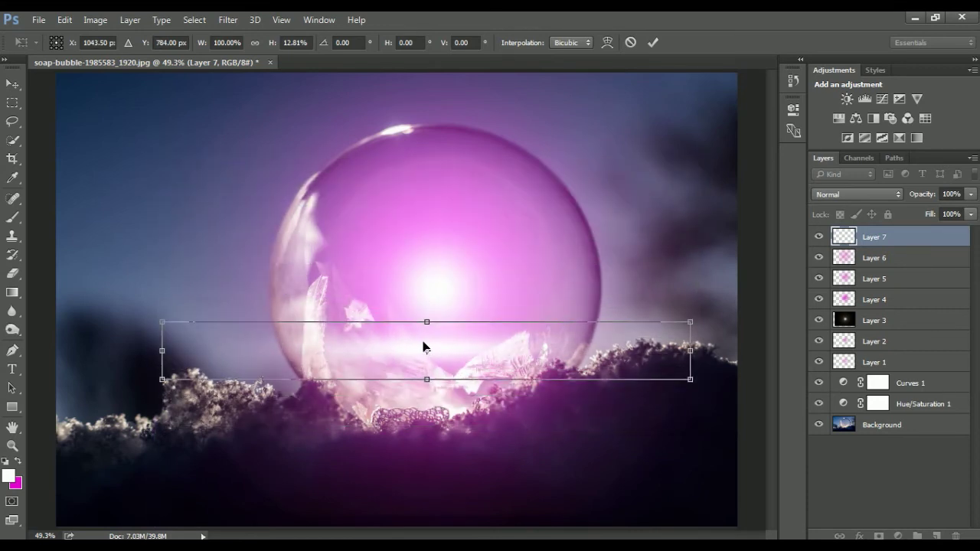
drag(709, 358, 765, 354)
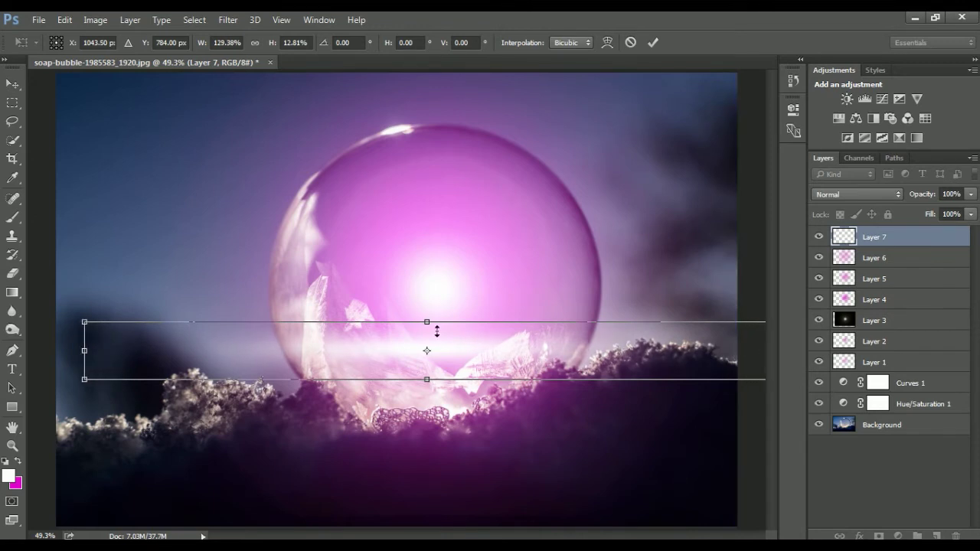
drag(435, 332, 437, 369)
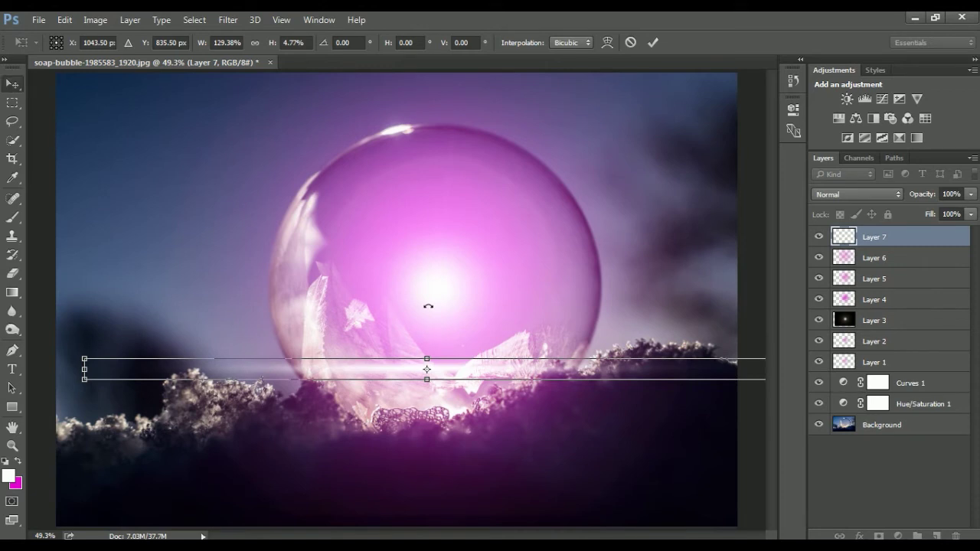
key(Return)
Move the white light streak to the base of the bubble, along the upper edge of the snow.
key(shift+Up)
key(shift+Up)
key(shift+Up)
key(shift+Up)
key(shift+Up)
key(shift+Up)
drag(462, 304, 455, 345)
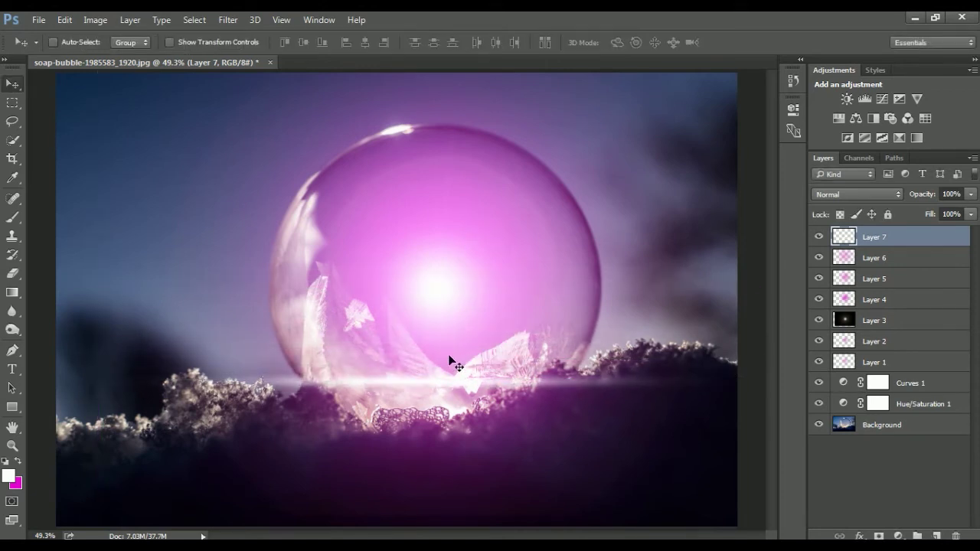
drag(451, 368, 446, 374)
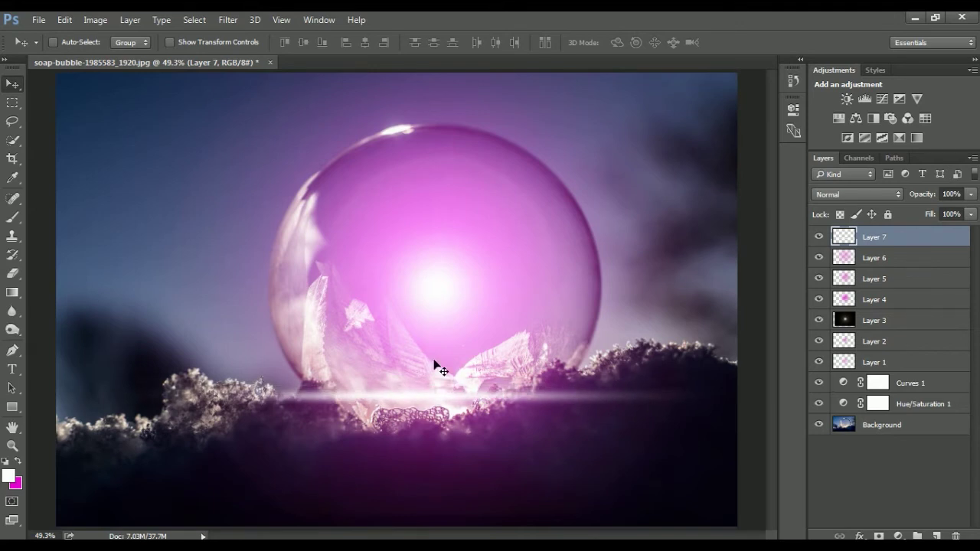
mouse_move(465, 413)
mouse_down()
mouse_move(436, 373)
mouse_move(433, 258)
mouse_move(437, 330)
mouse_up()
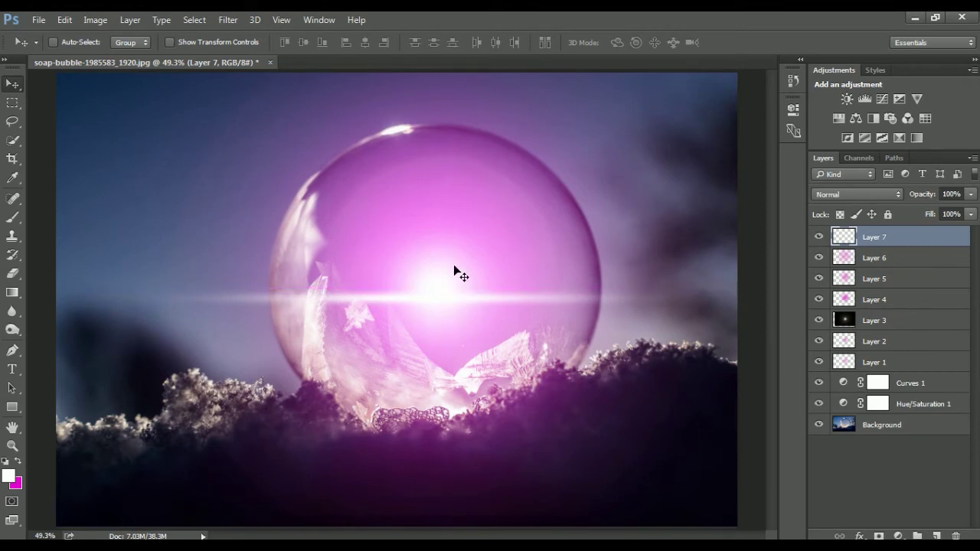
mouse_move(453, 290)
mouse_down()
mouse_move(433, 355)
mouse_move(439, 405)
mouse_up()
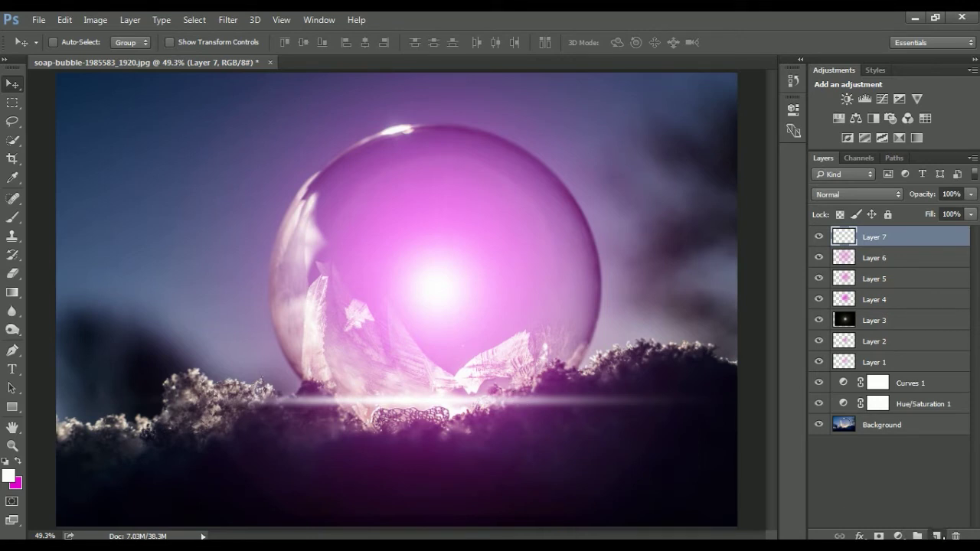
Add a new empty layer above Layer 7 and switch to the Brush tool.
click(937, 536)
key(b)
scroll(693, 425, down, 1)
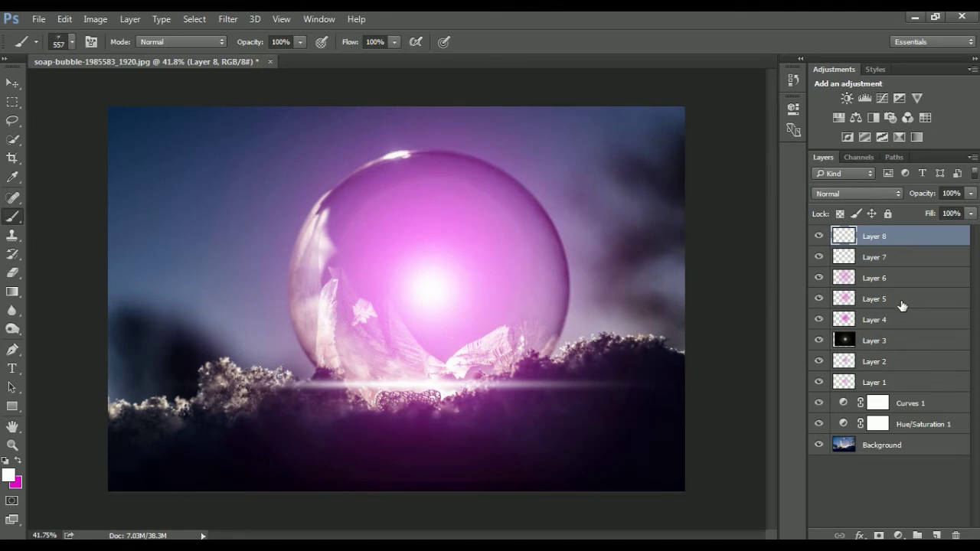
key(alt+shift+s)
Paint a white spot over the centre of the glow on Layer 4 with a soft round 715 px brush.
click(894, 324)
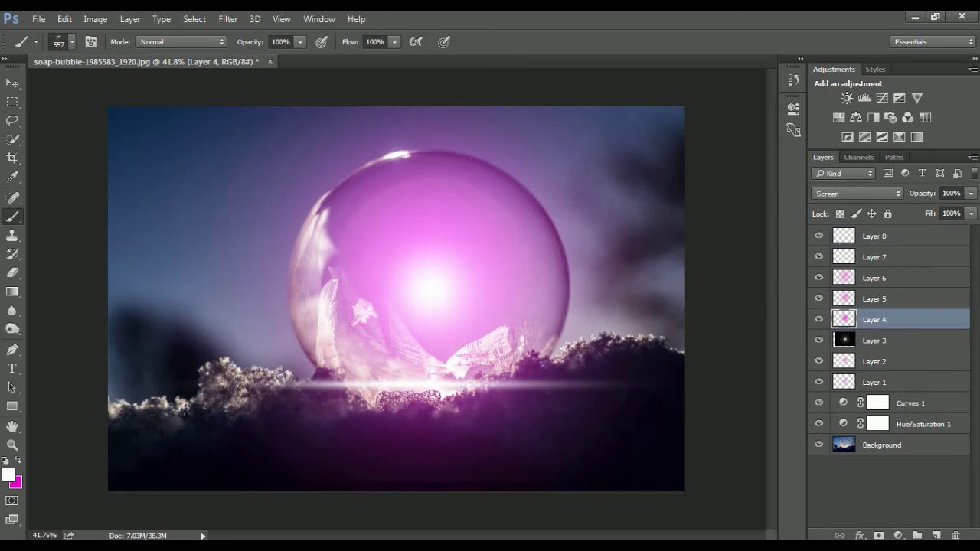
click(64, 43)
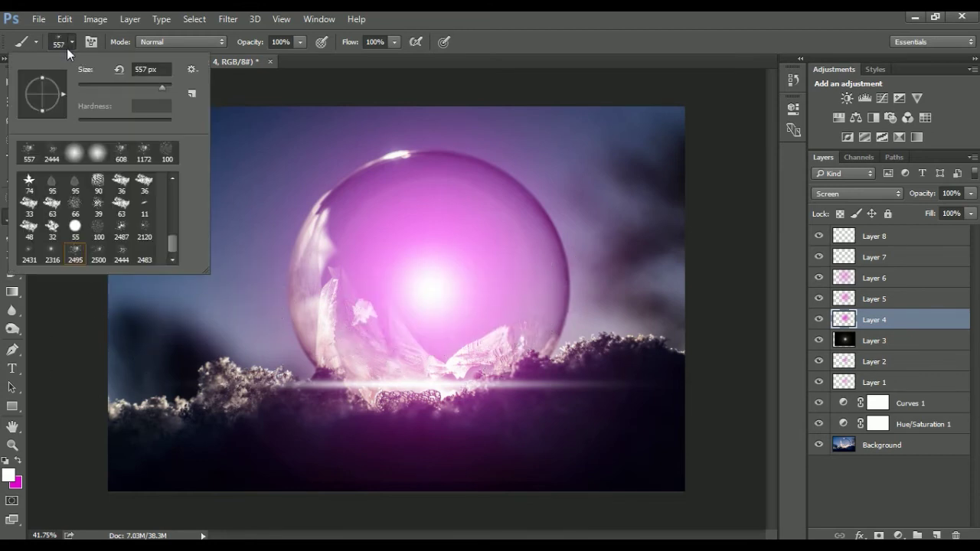
double_click(83, 155)
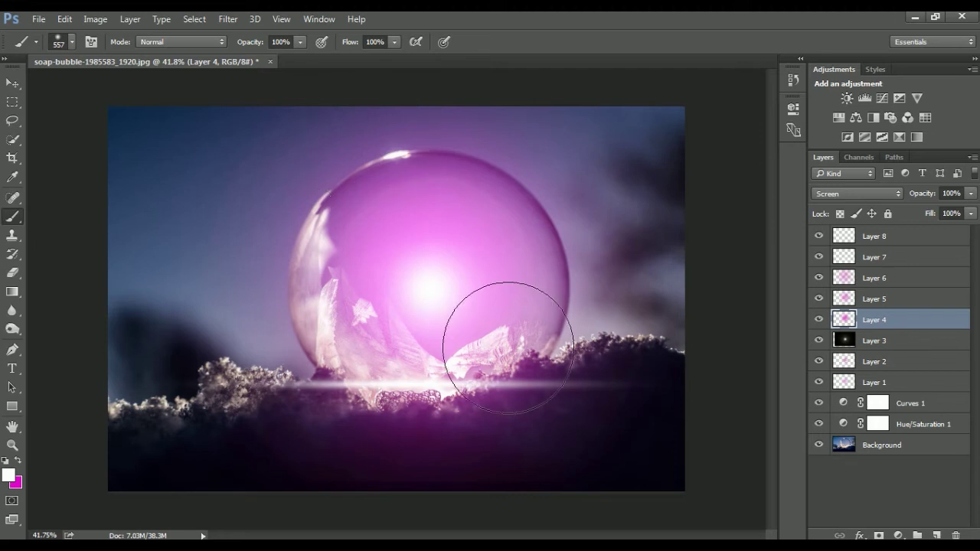
alt+right_click(440, 275)
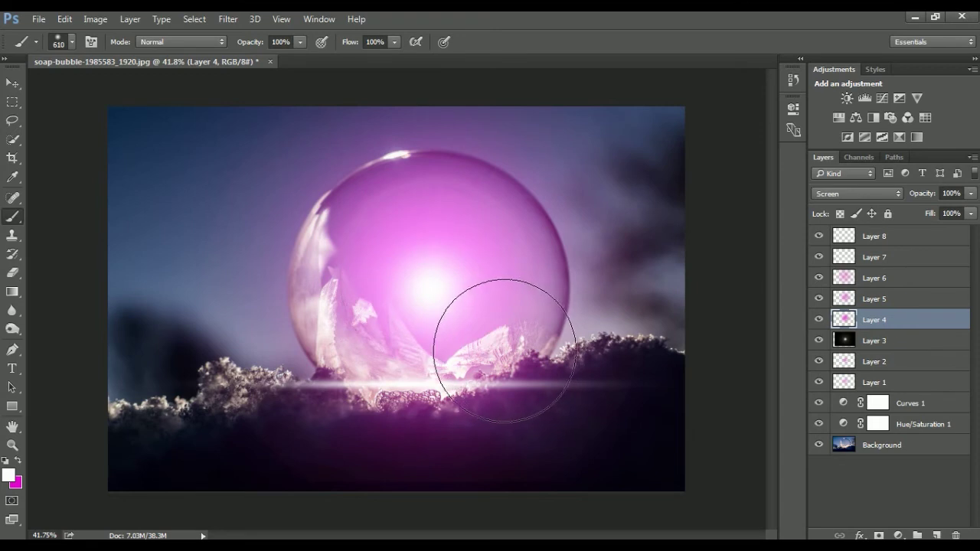
click(434, 270)
key(ctrl+z)
key(ctrl+z)
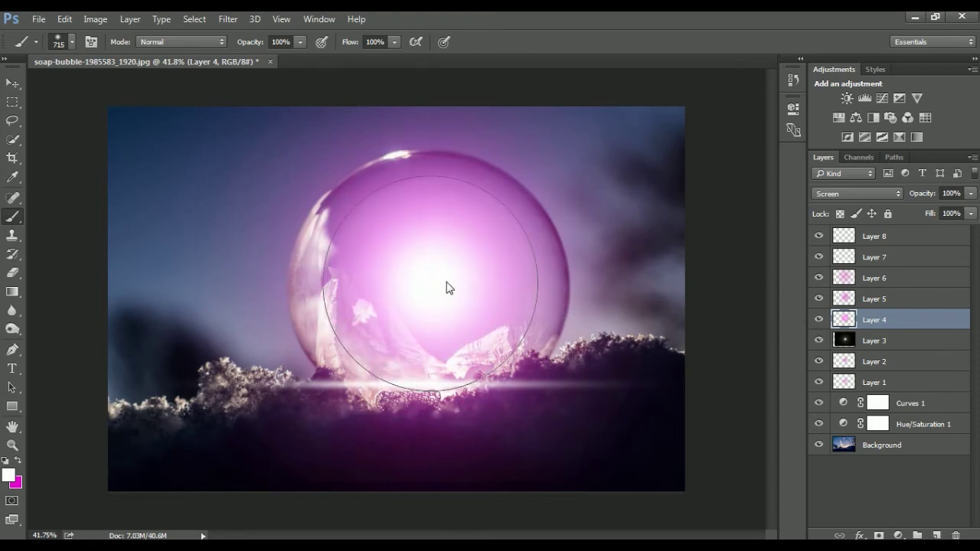
alt+right_click(522, 365)
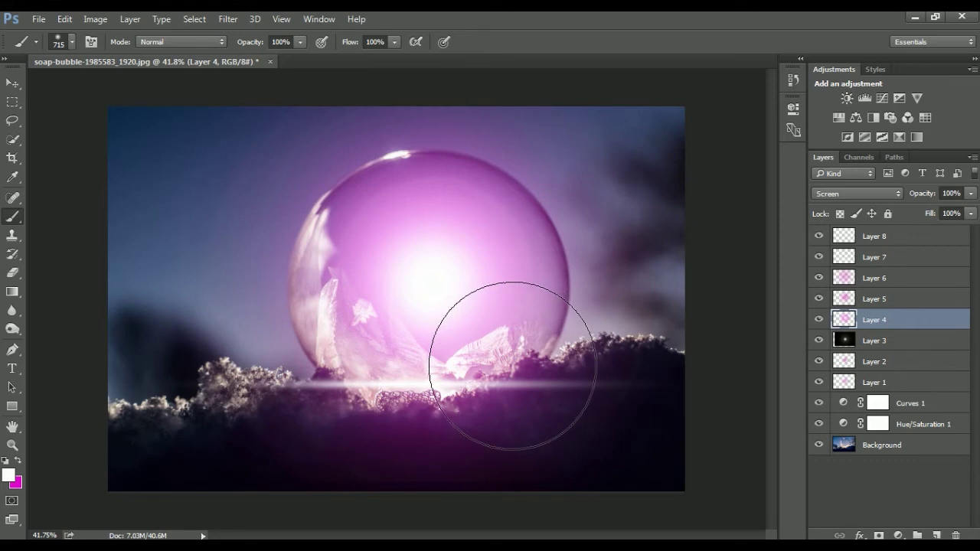
Add a new layer above Layer 4 and paint white over the glow's centre with a soft 926 px brush, setting brush opacity to 70%.
key(ctrl+z)
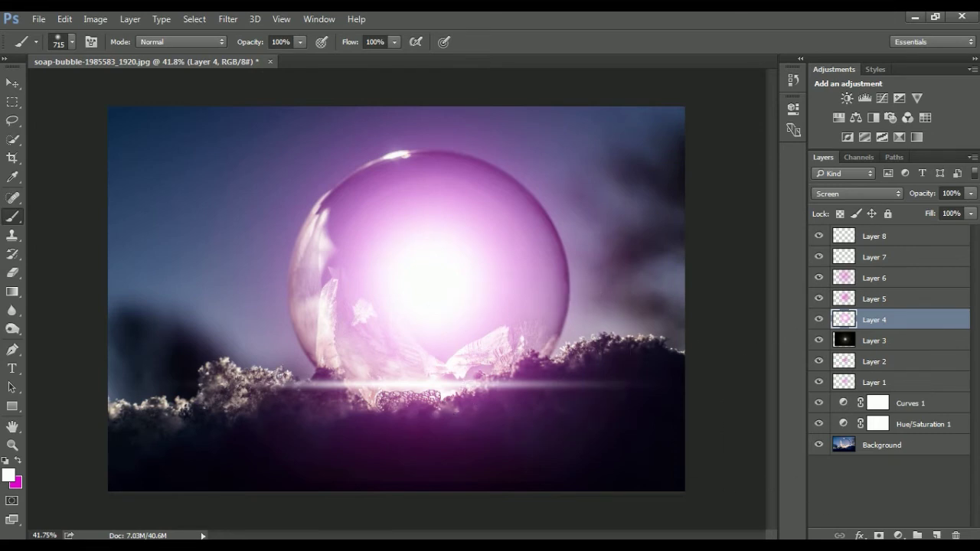
click(938, 535)
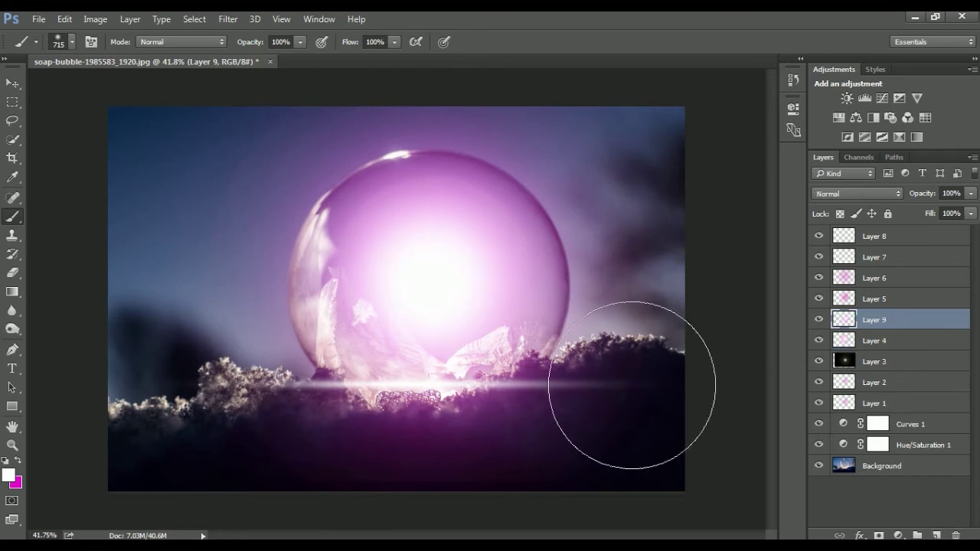
mouse_move(423, 283)
mouse_down()
mouse_move(469, 292)
mouse_move(440, 283)
mouse_up()
click(435, 289)
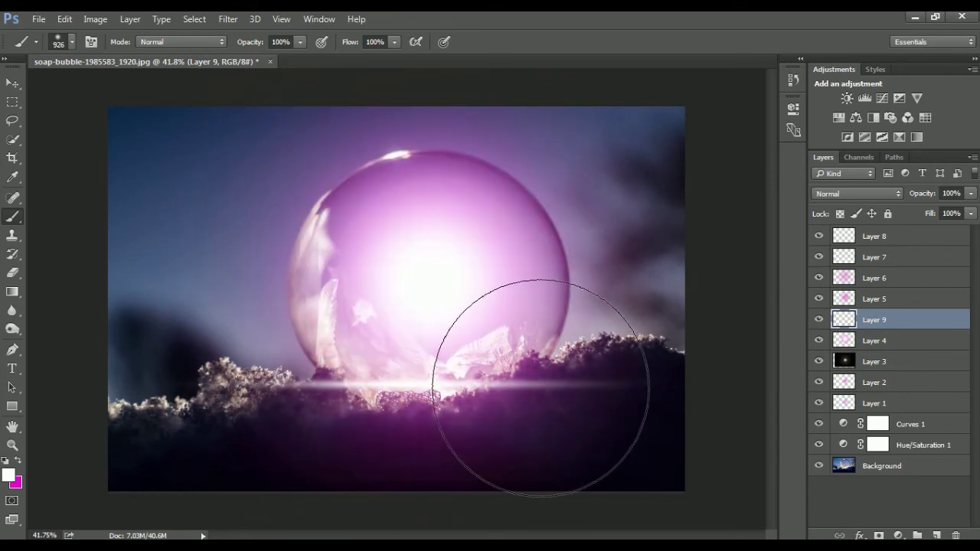
key(7)
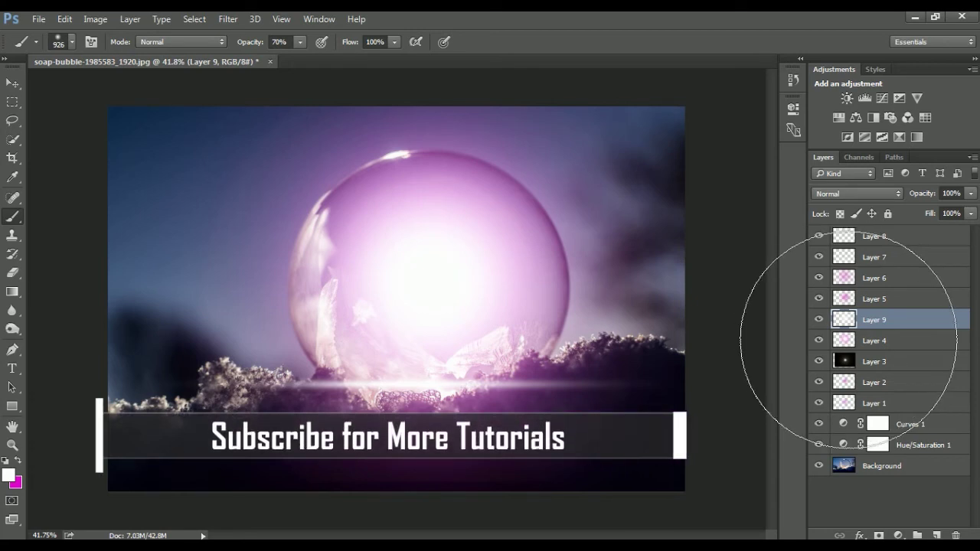
Duplicate the Layer 3 flare and bring the copy to the top of the layer stack.
key(v)
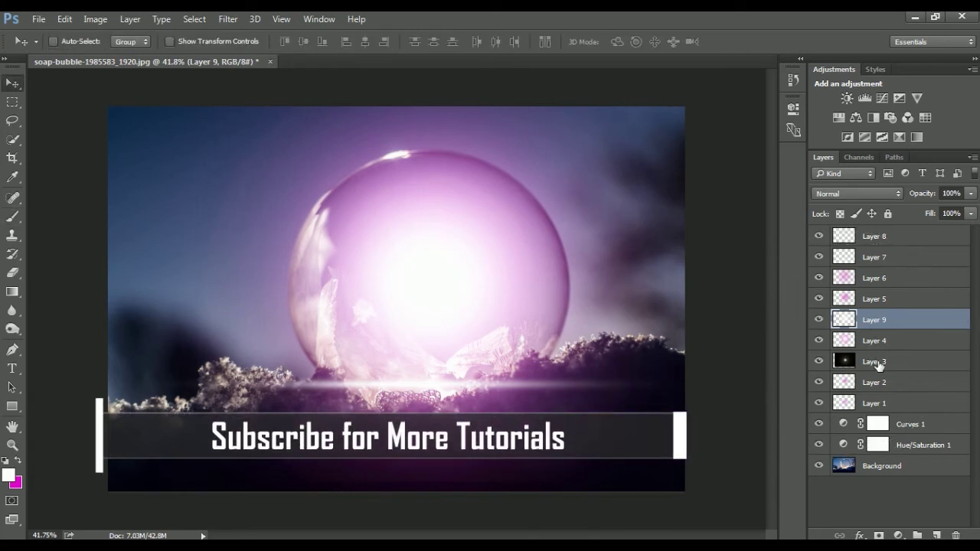
click(879, 367)
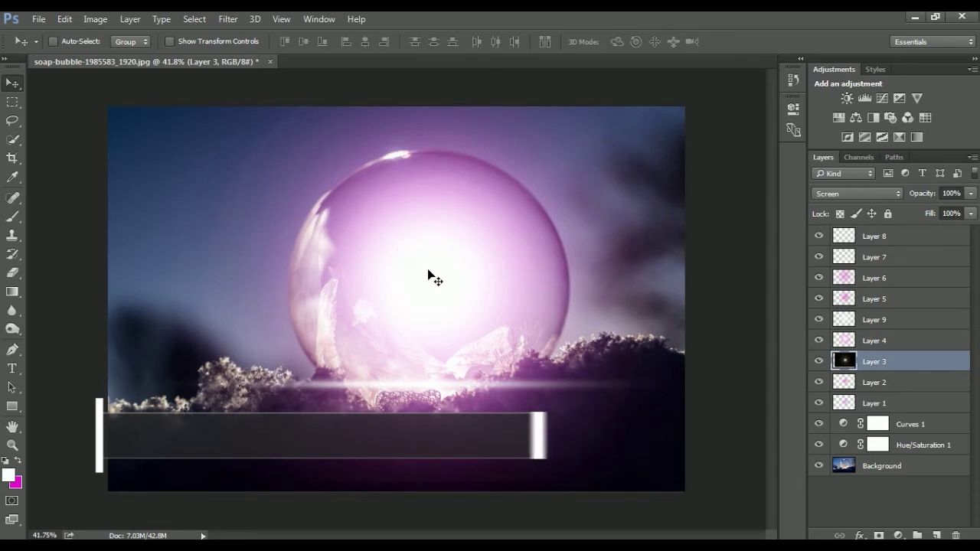
drag(355, 229, 245, 204)
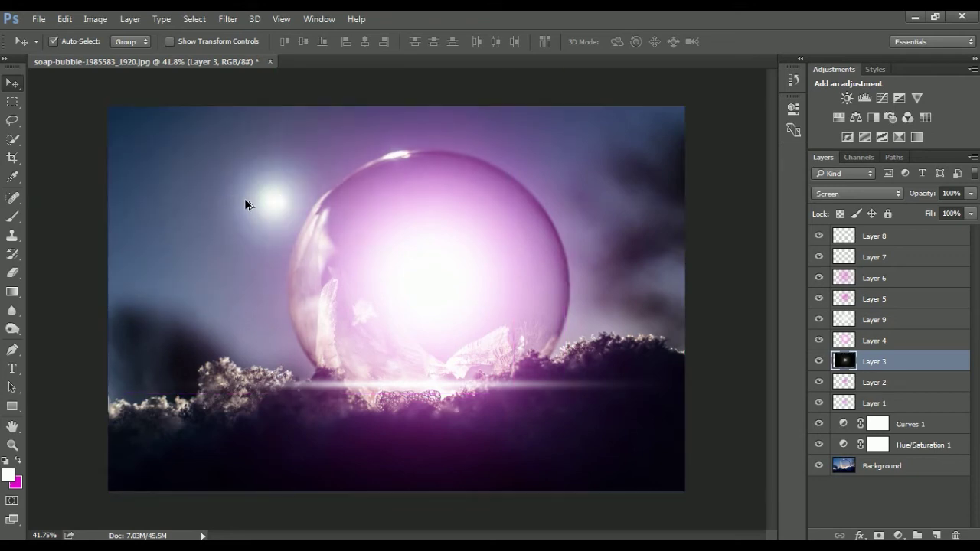
key(ctrl+z)
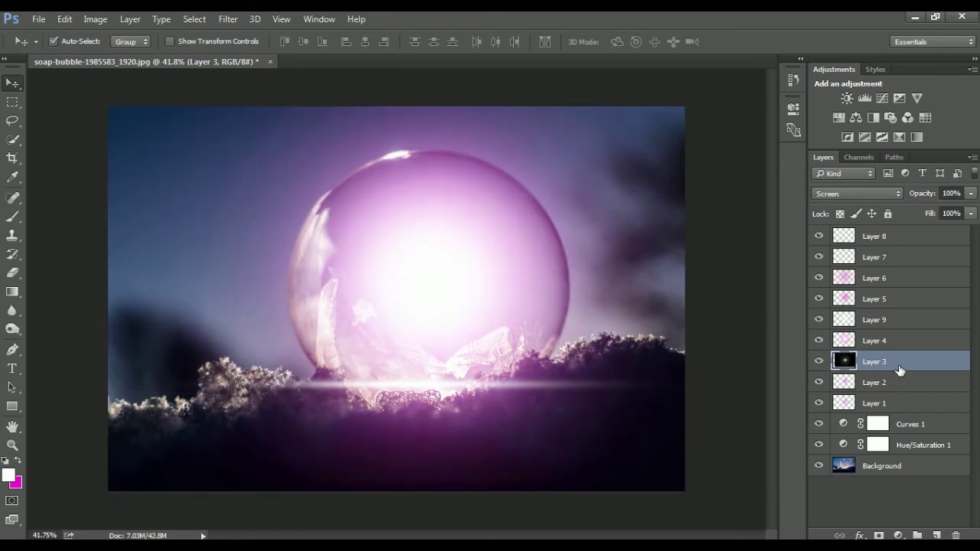
key(ctrl+j)
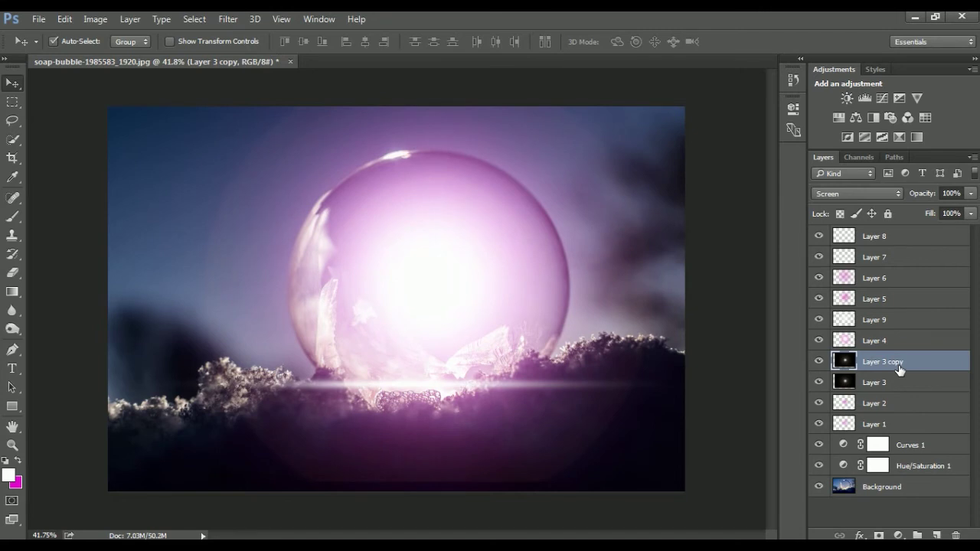
key(ctrl+shift+bracketright)
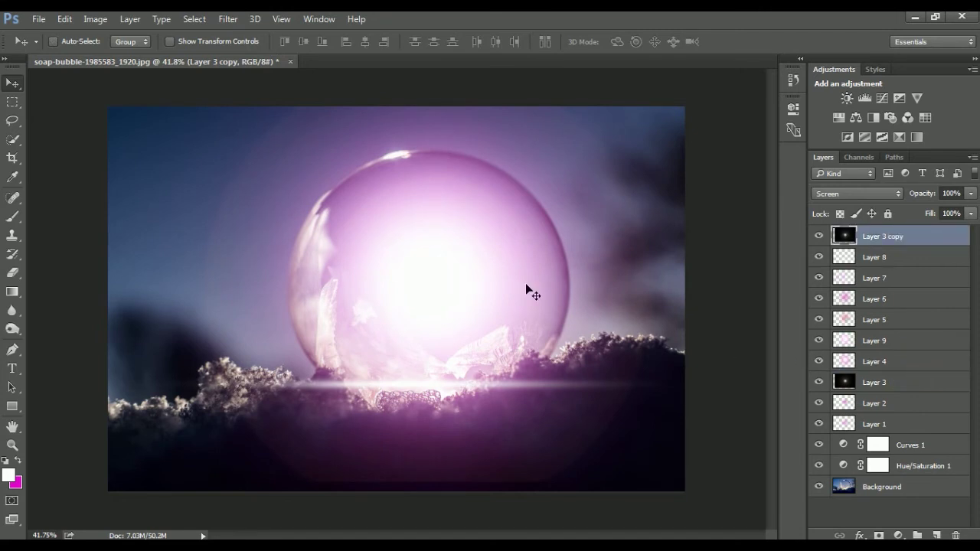
Move the duplicated flare down to the base of the bubble, centred on the horizontal light streak.
drag(437, 287, 432, 376)
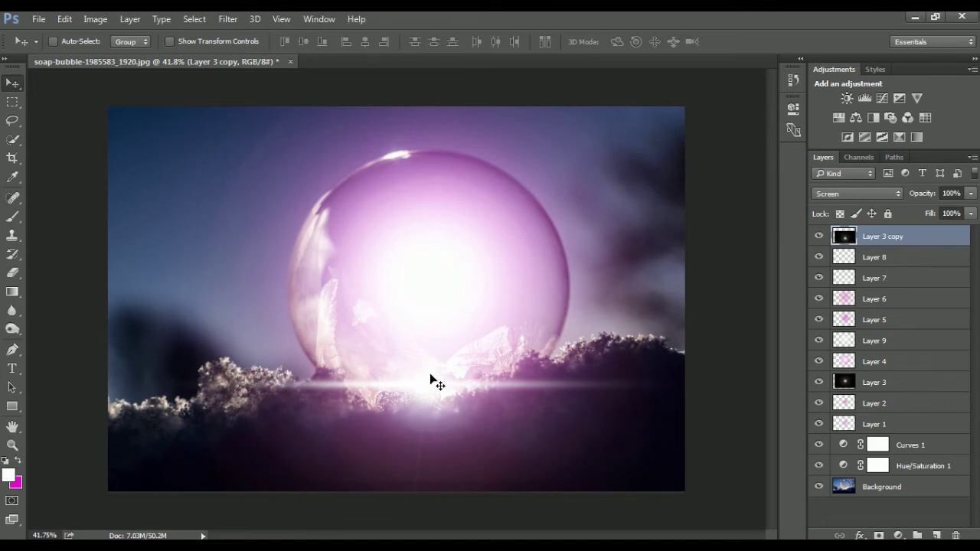
mouse_move(416, 381)
mouse_down()
mouse_move(427, 383)
mouse_move(426, 366)
mouse_move(426, 385)
mouse_up()
drag(426, 387, 446, 381)
key(ctrl+minus)
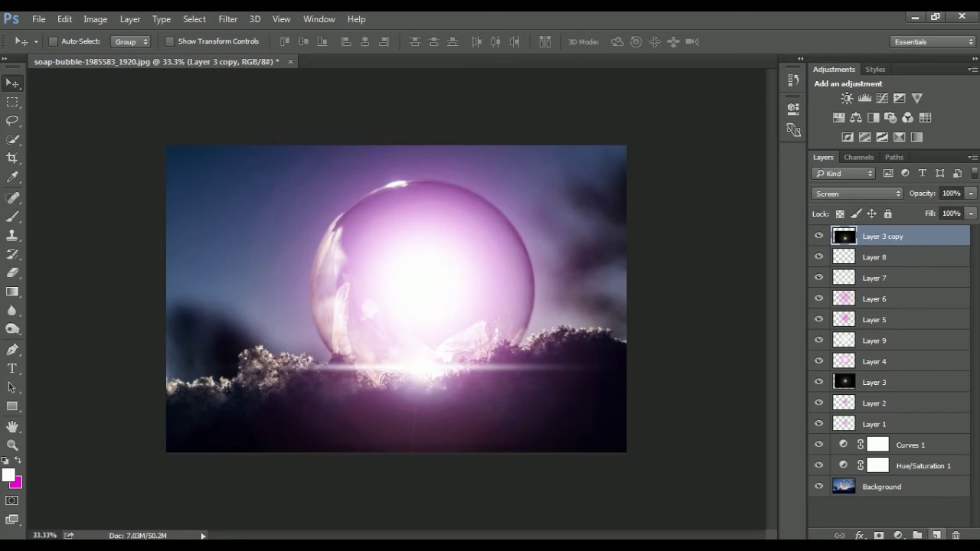
Add a new empty layer above the duplicated flare and set its blend mode to Screen.
click(937, 535)
click(850, 192)
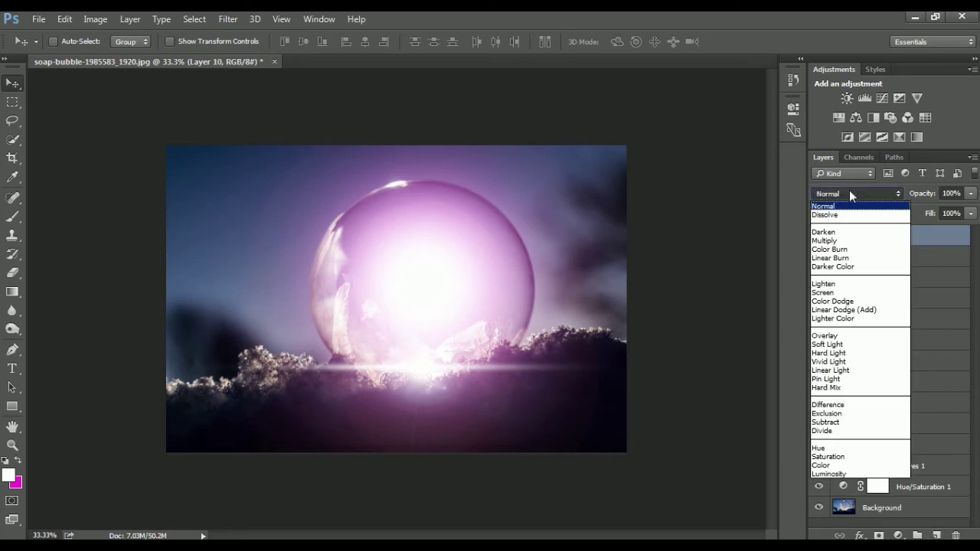
click(825, 293)
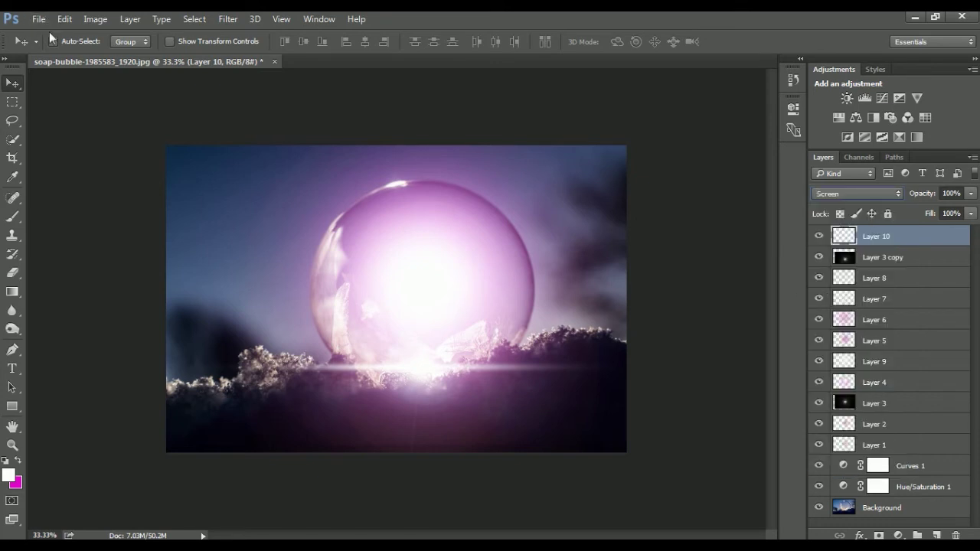
click(12, 235)
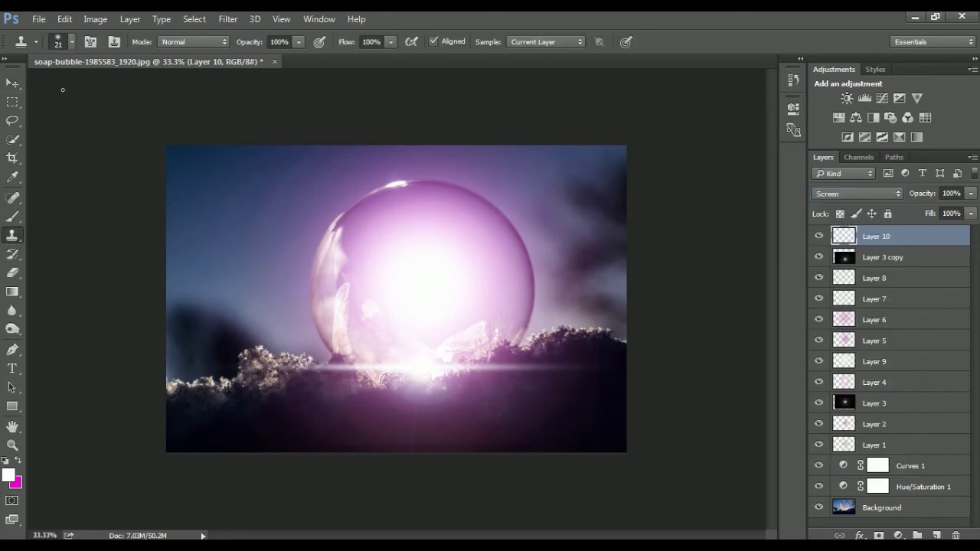
click(59, 42)
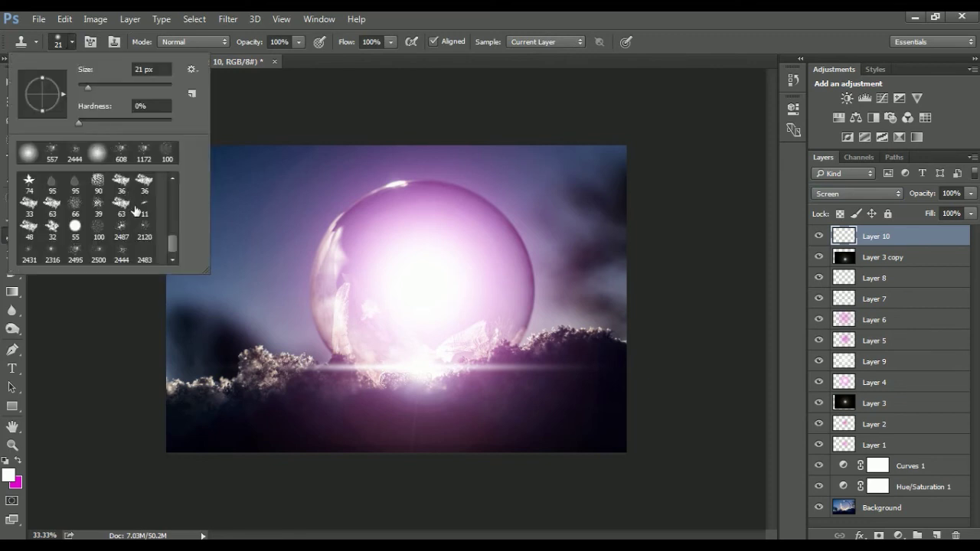
double_click(81, 258)
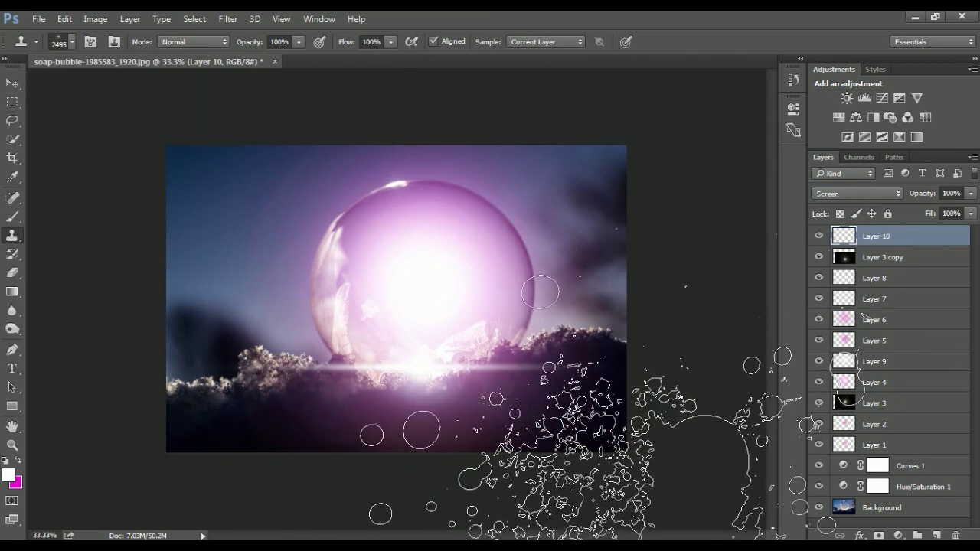
key(bracketleft)
key(bracketleft)
key(bracketleft)
key(bracketleft)
key(bracketleft)
key(bracketleft)
key(bracketleft)
key(bracketleft)
key(bracketleft)
key(bracketleft)
key(bracketleft)
key(bracketleft)
key(bracketleft)
key(bracketleft)
click(363, 283)
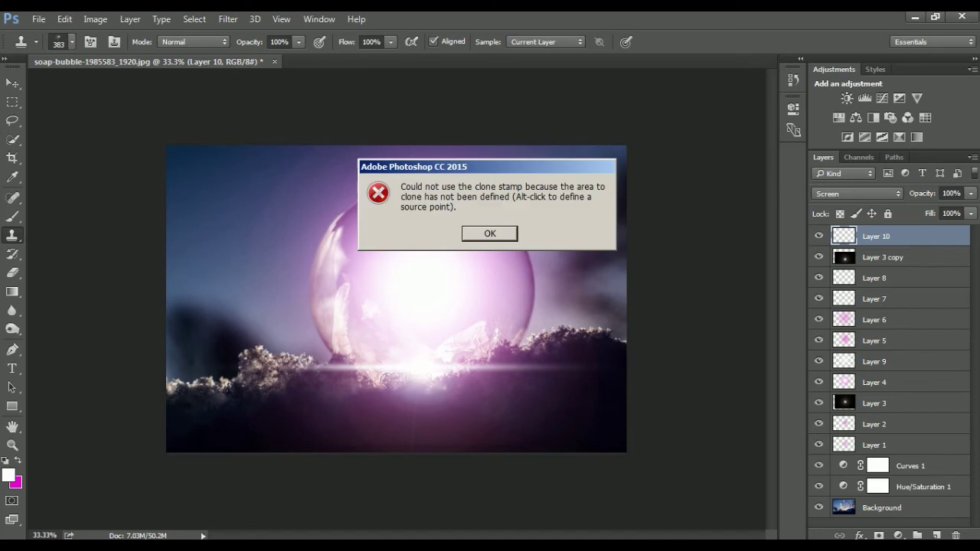
click(488, 234)
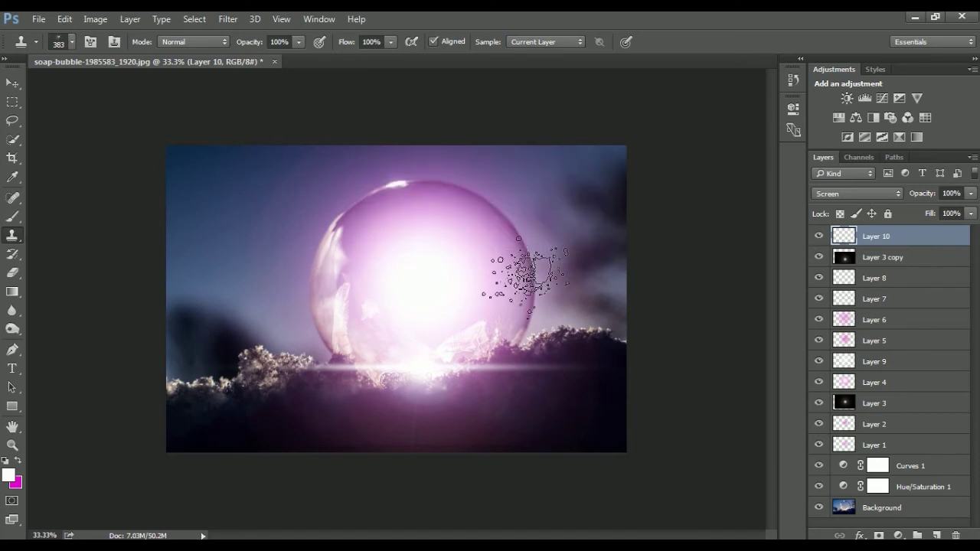
Stamp white particles over the bubble's interior on Layer 10 using the Brush tool with the 2495 splatter tip resized to 587 px.
click(13, 220)
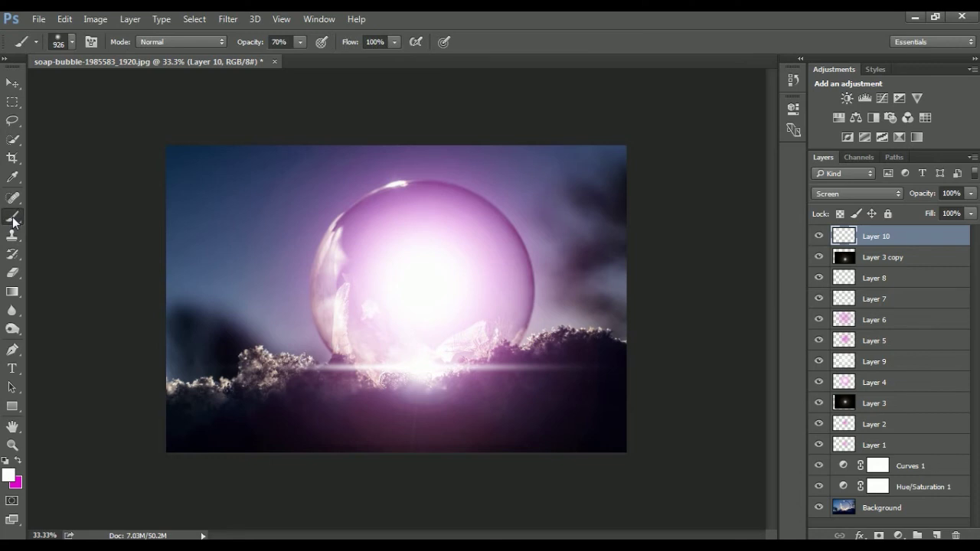
click(72, 43)
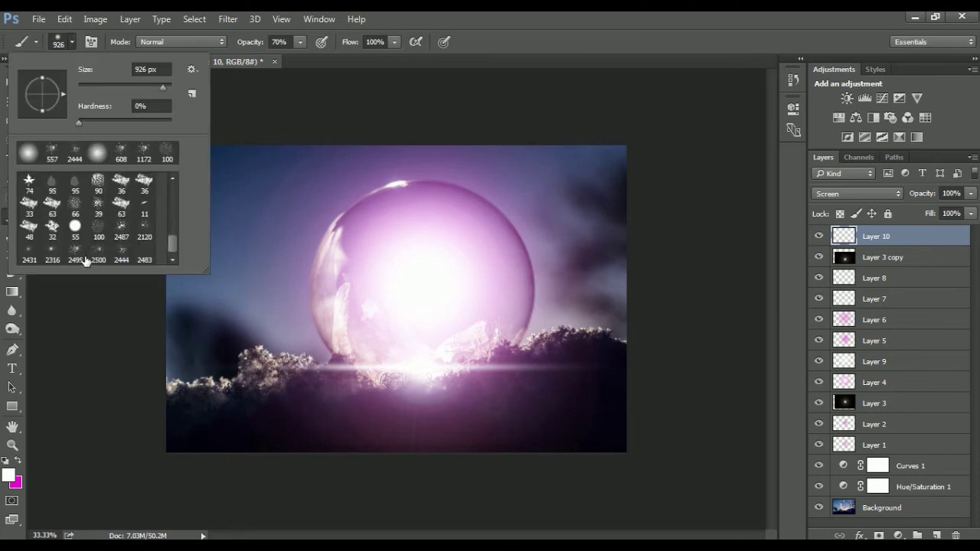
double_click(85, 261)
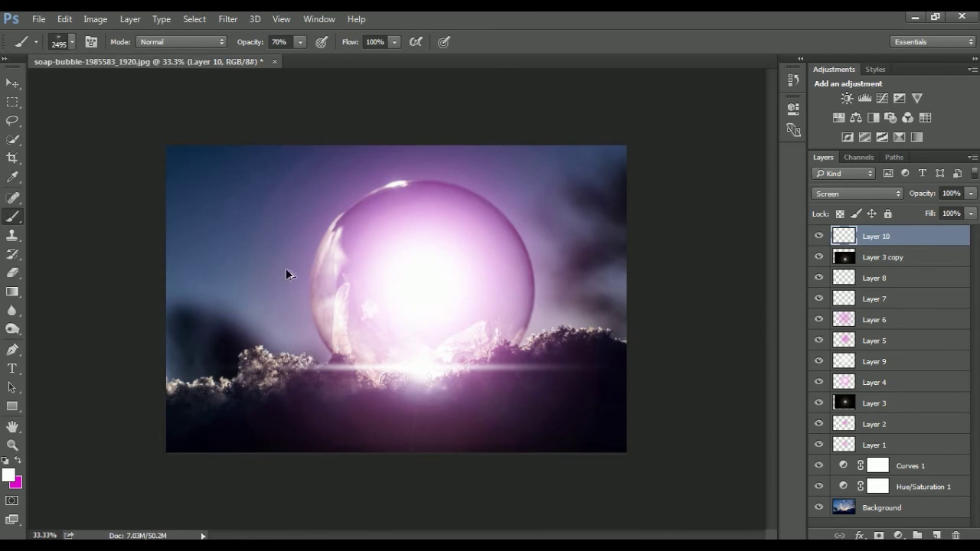
drag(280, 269, 72, 289)
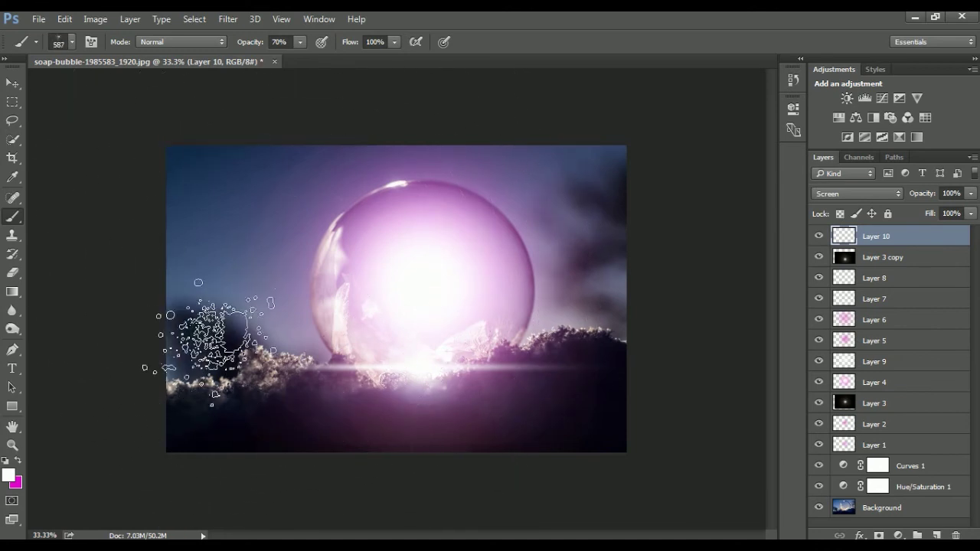
click(484, 343)
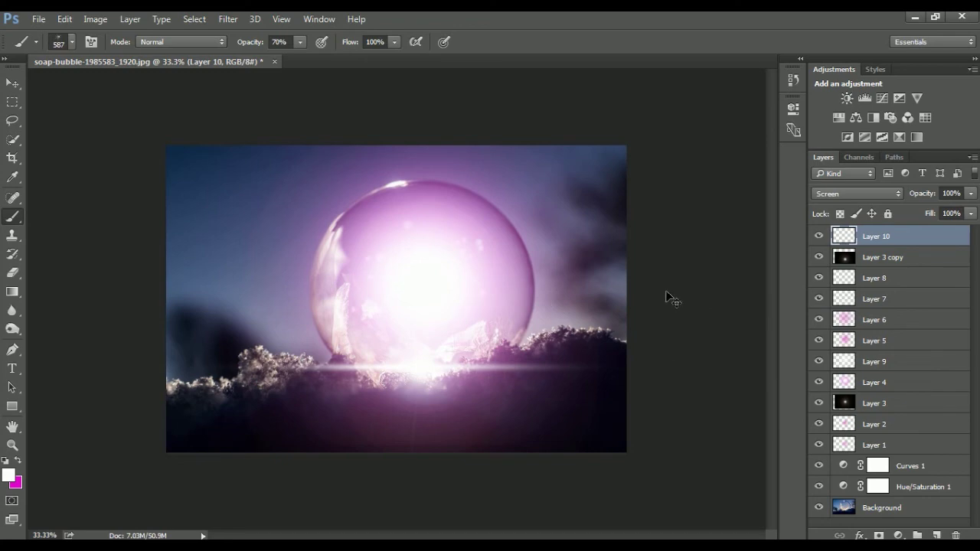
Stamp more white particles across the bubble's left edge on Layer 10 with the splatter brush at 526 px.
scroll(486, 280, up, 3)
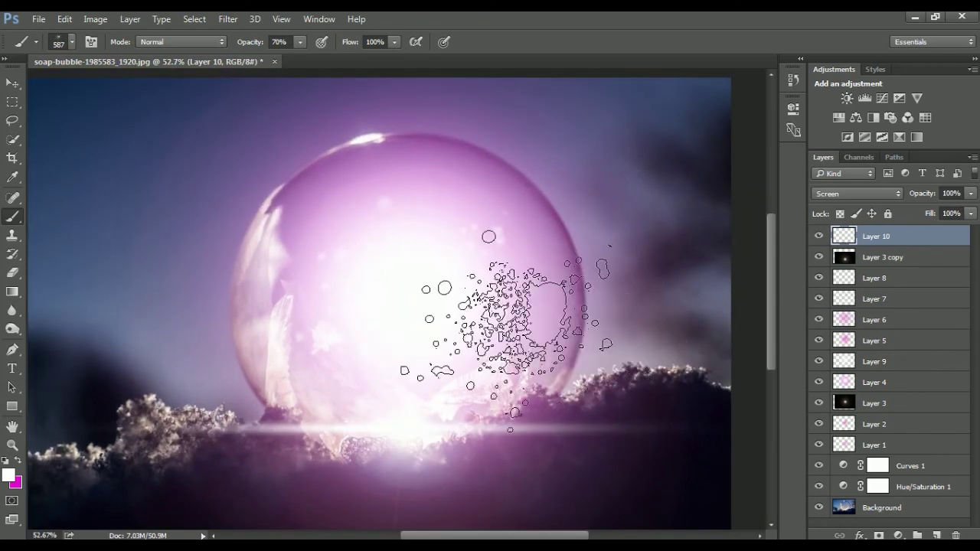
right_click(412, 219)
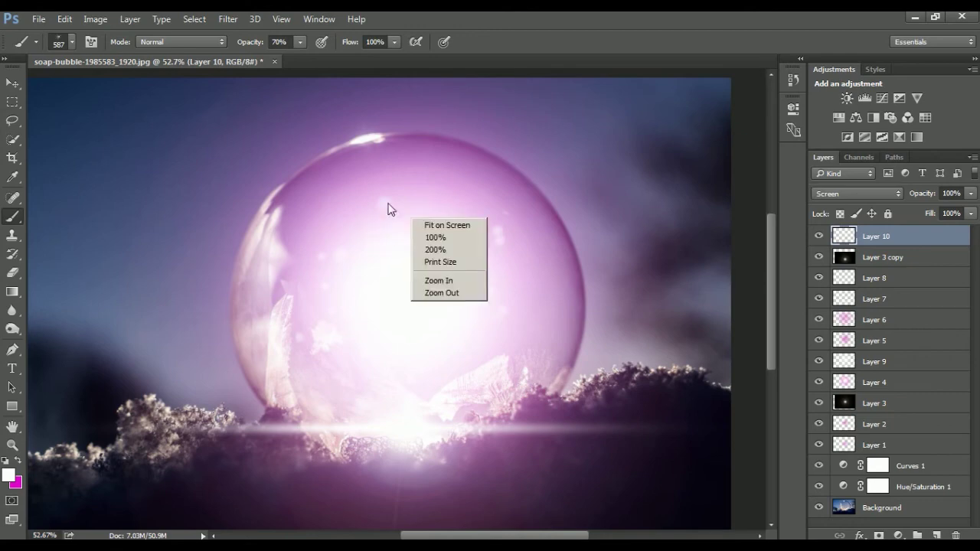
click(521, 149)
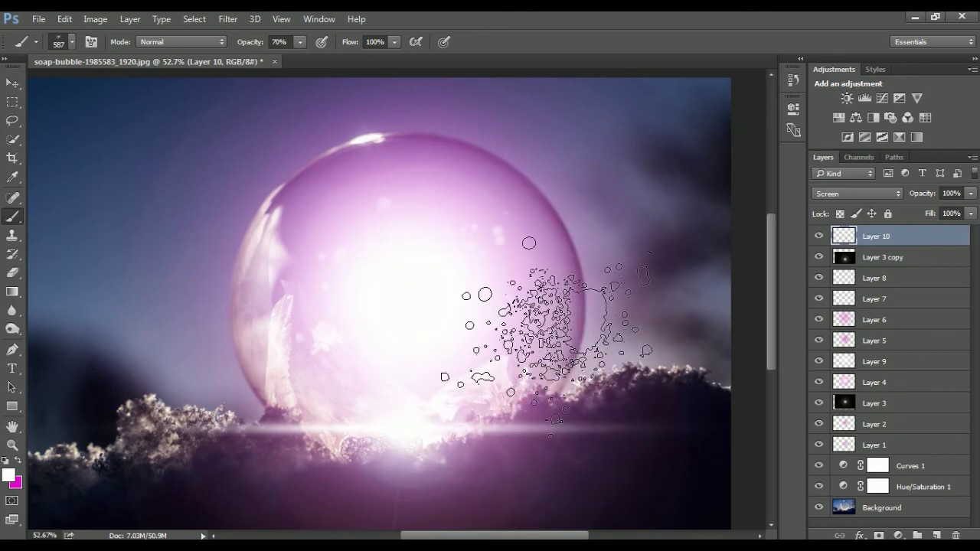
key(bracketleft)
key(bracketleft)
key(bracketleft)
key(bracketleft)
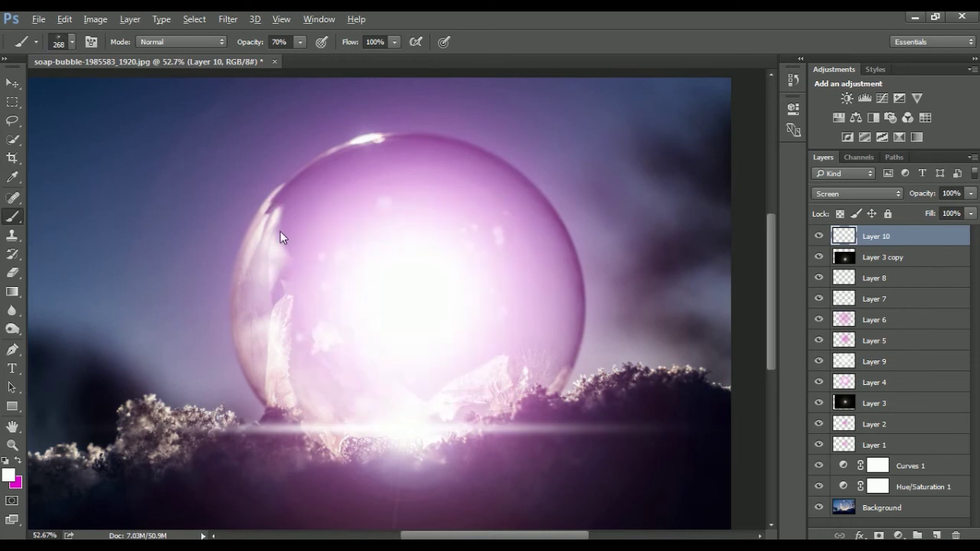
key(bracketright)
key(bracketright)
key(bracketright)
key(bracketright)
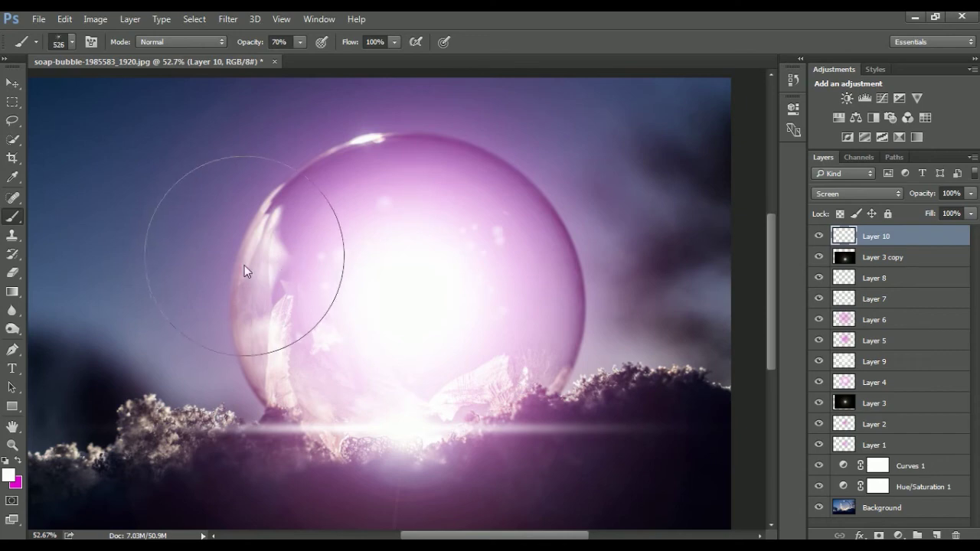
click(352, 349)
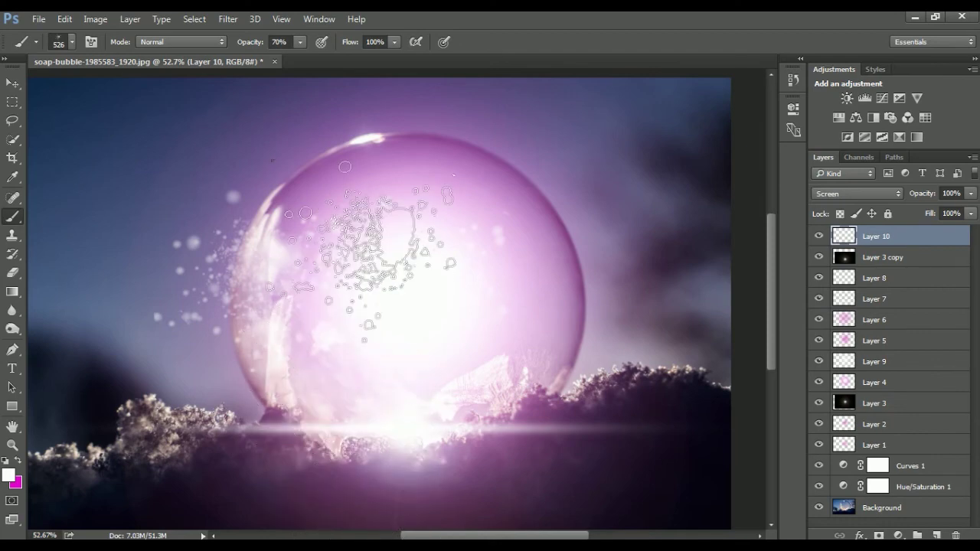
Rotate the splatter brush tip, reduce it to 390 px and stamp particles at the bubble's lower-left edge above the snow.
right_click(402, 268)
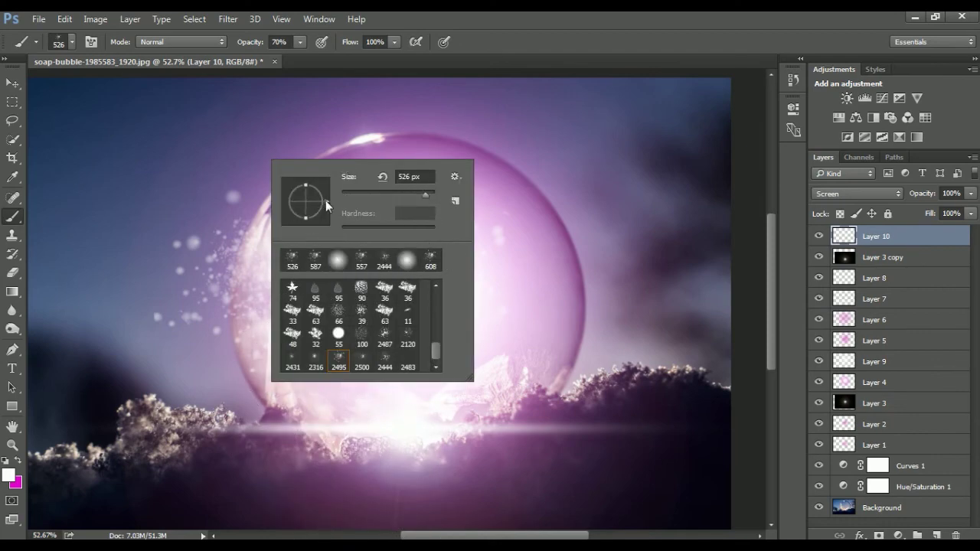
mouse_move(327, 182)
mouse_down()
mouse_move(315, 166)
mouse_move(297, 172)
mouse_up()
click(267, 411)
key(bracketleft)
click(268, 409)
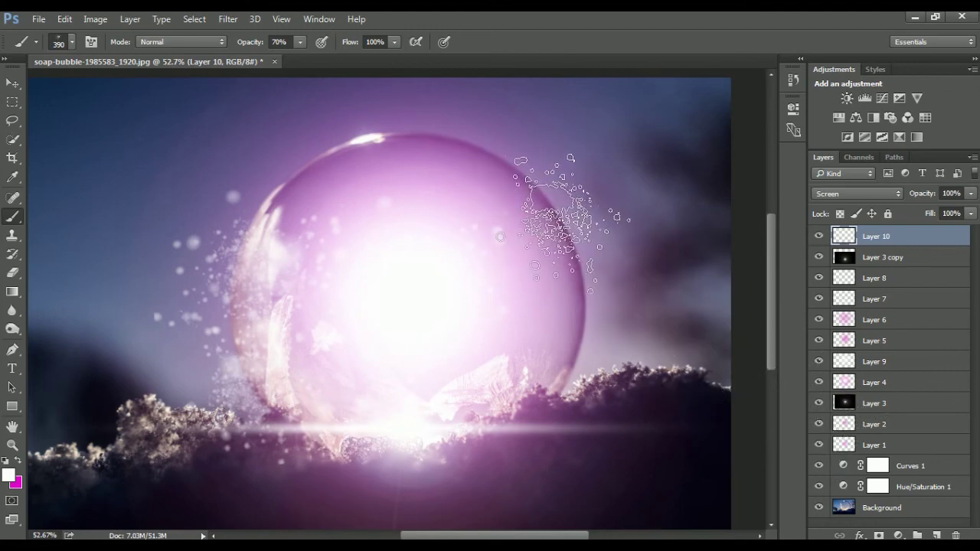
Rotate the splatter brush tip again and stamp particles over the bubble's upper-left rim at 390 px.
right_click(578, 244)
drag(560, 194, 541, 186)
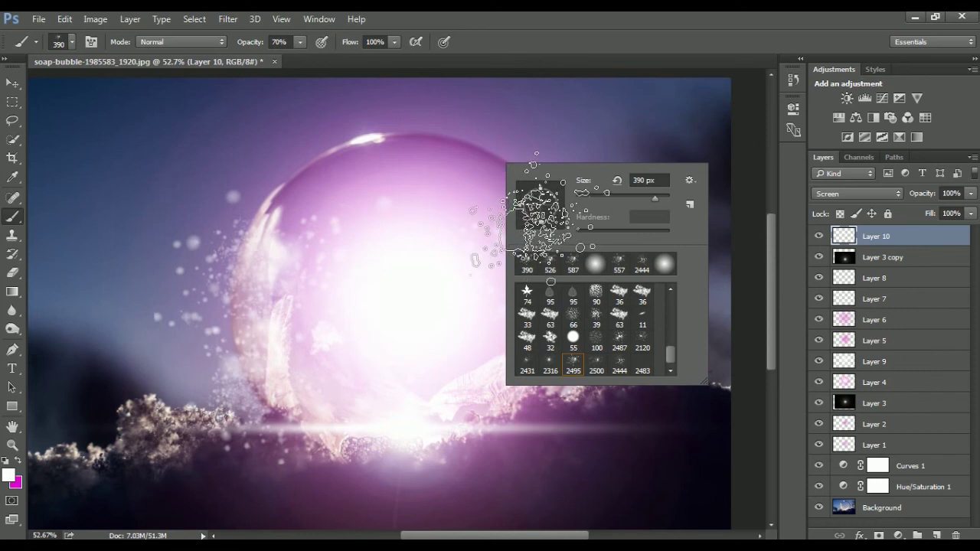
click(326, 146)
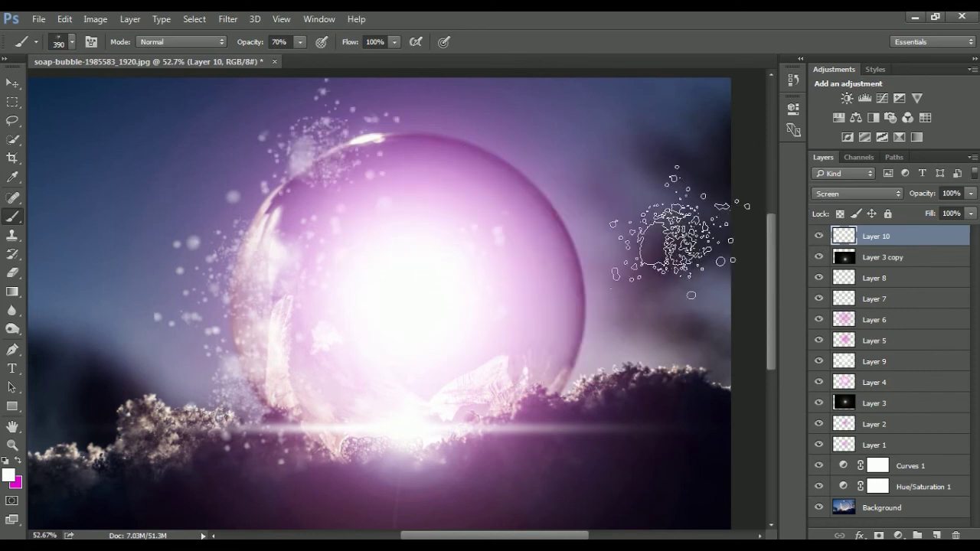
Resize the splatter brush to 462 px and stamp white particles over the bubble's right edge on Layer 10.
key(bracketleft)
key(bracketleft)
key(bracketleft)
key(bracketleft)
key(bracketleft)
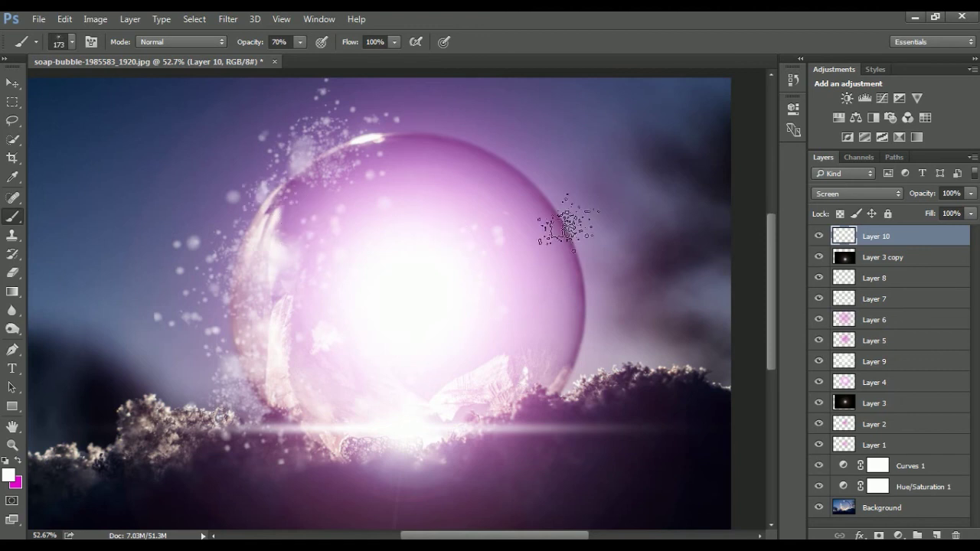
key(bracketright)
key(bracketright)
key(bracketright)
key(bracketright)
key(bracketright)
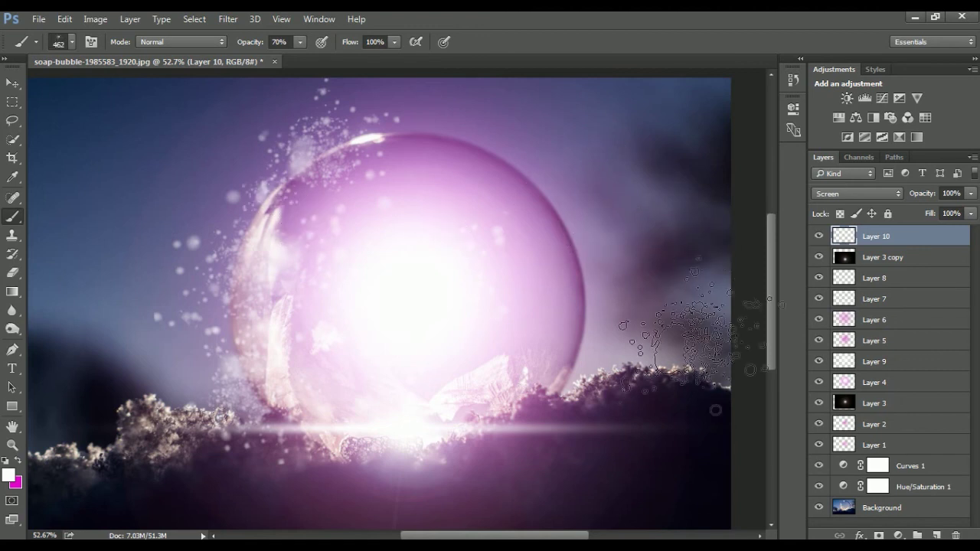
click(632, 259)
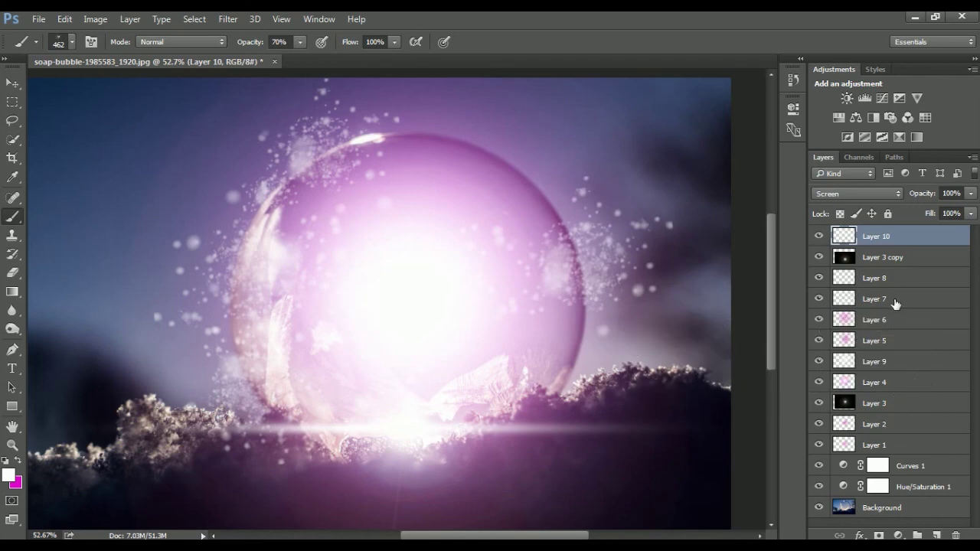
Rotate the splatter brush tip, reduce it to 416 px and stamp particles over the bubble's top rim.
right_click(604, 200)
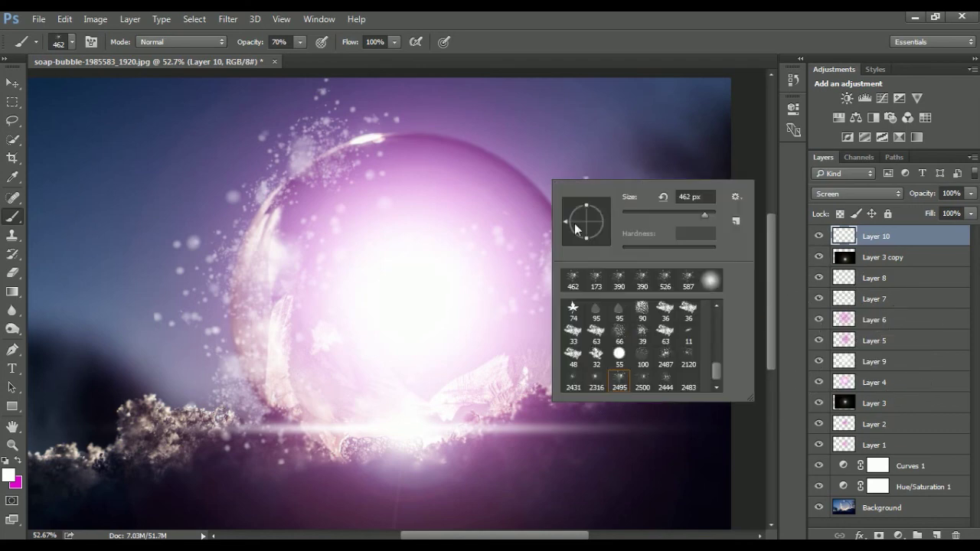
key(Escape)
key(bracketleft)
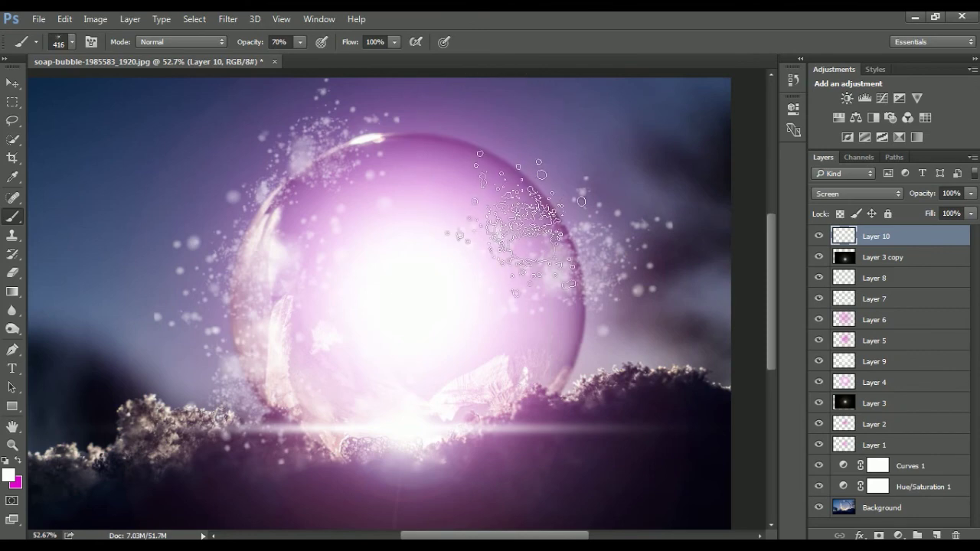
click(459, 146)
click(659, 268)
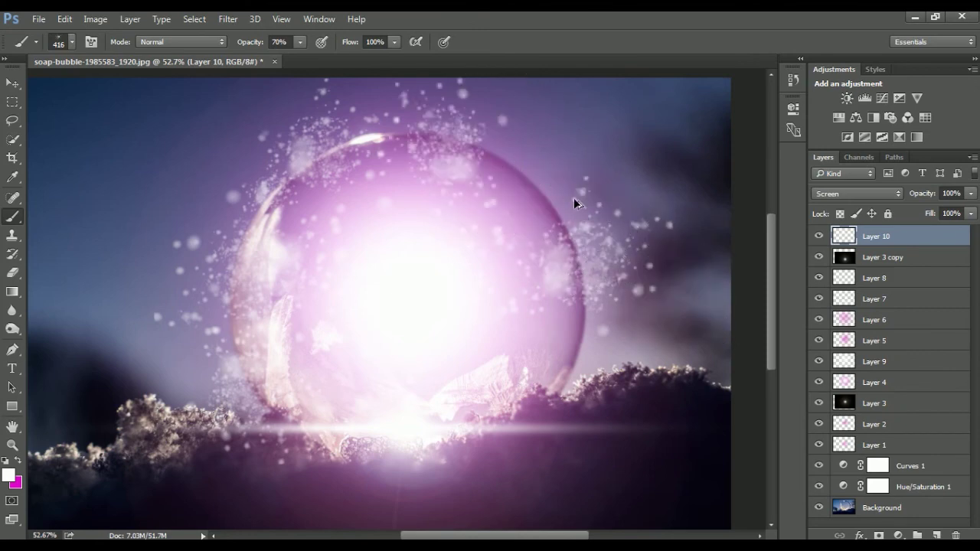
Enlarge the splatter brush to 655 px, rotate its tip and stamp particles across the bubble's upper-right rim.
drag(559, 184, 580, 188)
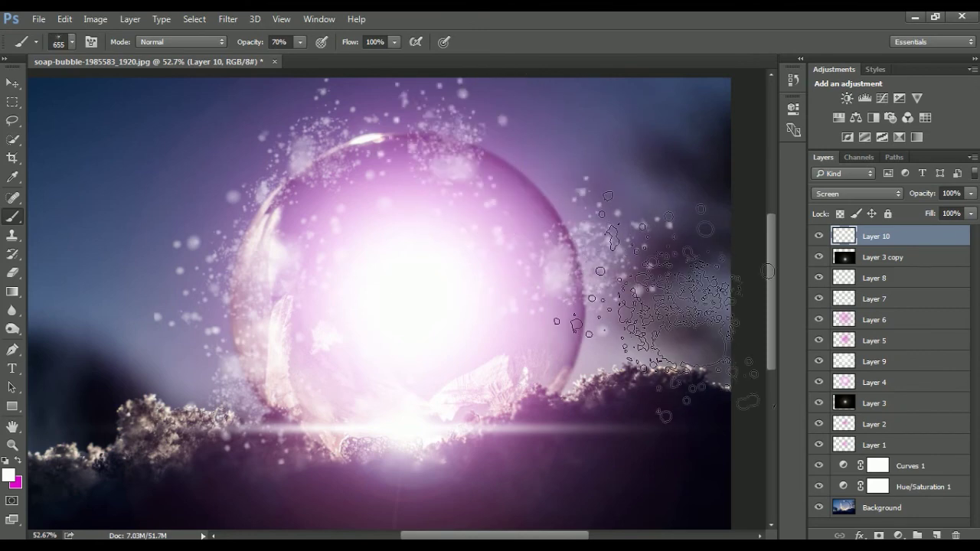
right_click(560, 189)
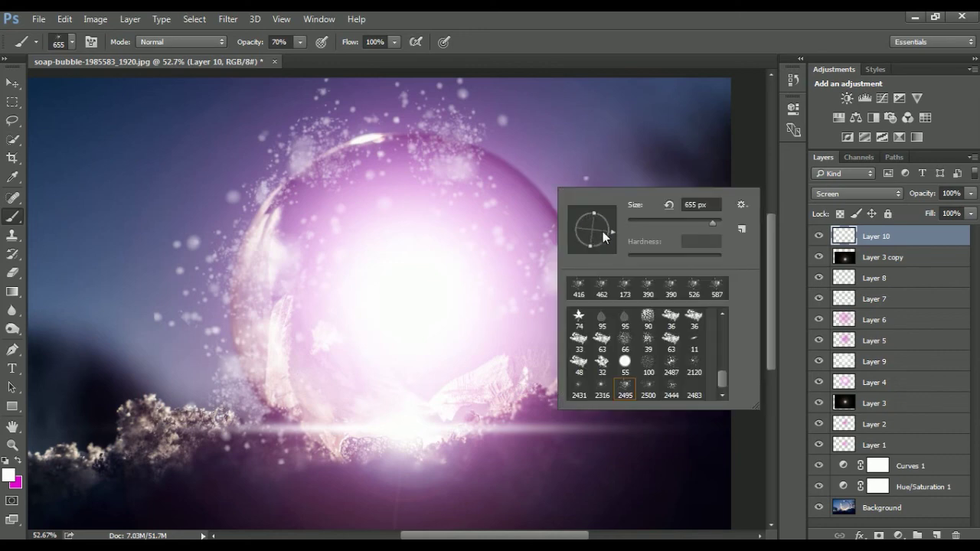
click(582, 222)
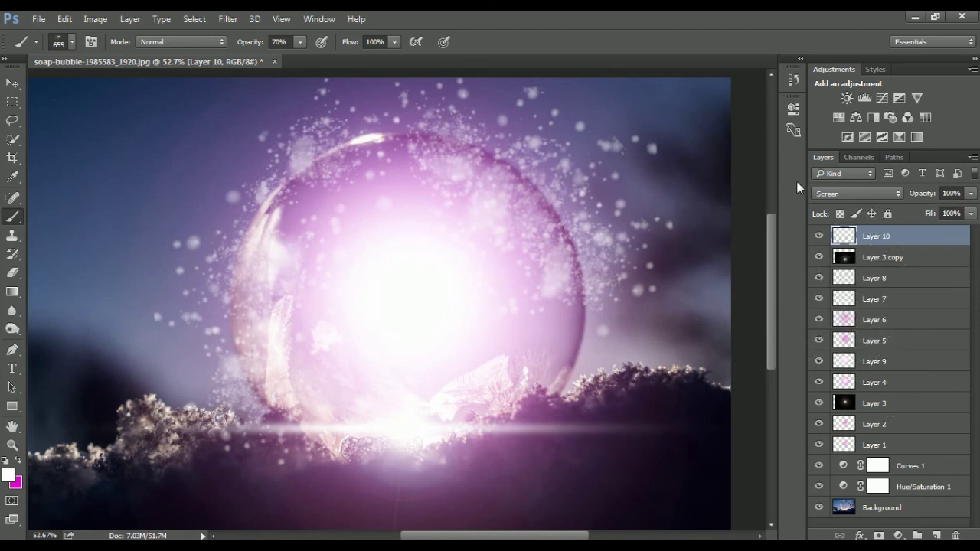
Try Layer 10 at 47% and 62% opacity, and return it to 100%.
key(ctrl+0)
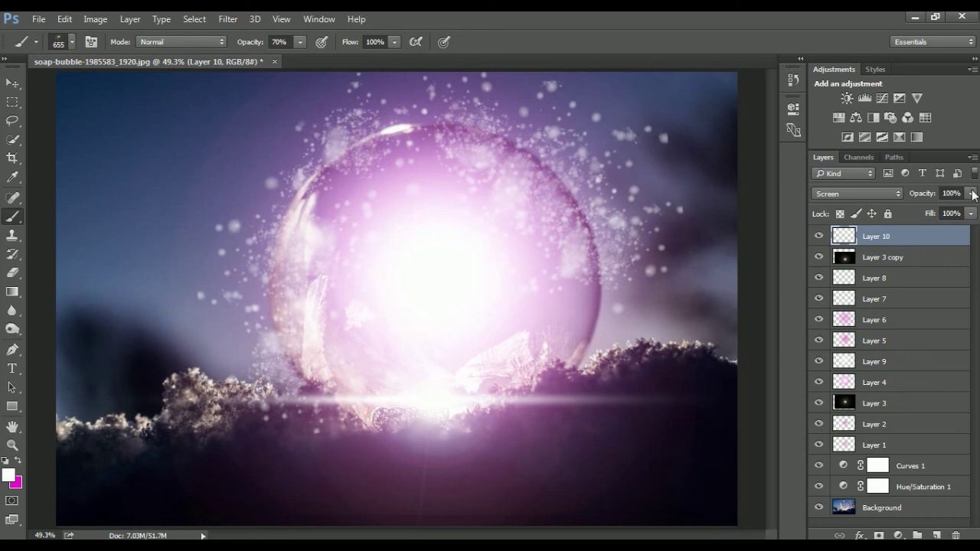
key(v)
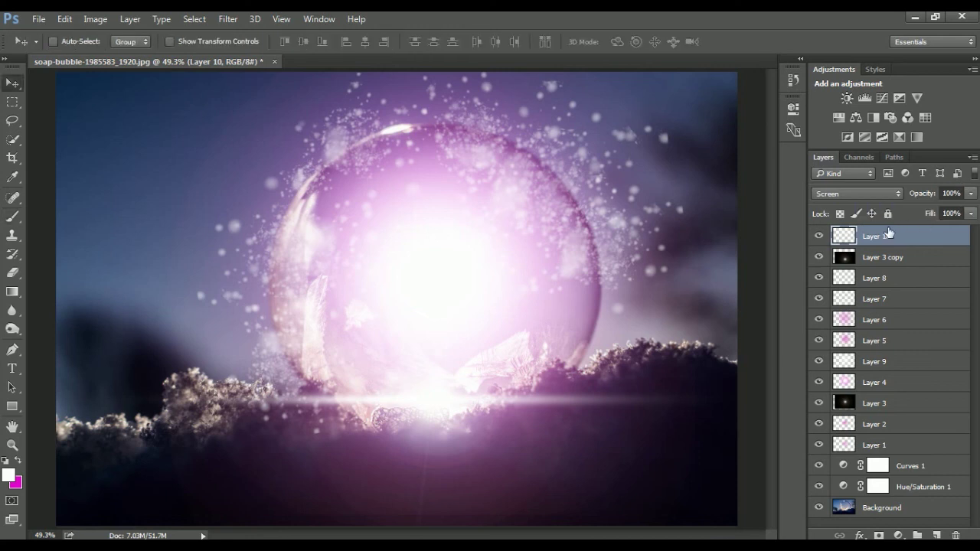
click(971, 213)
click(932, 209)
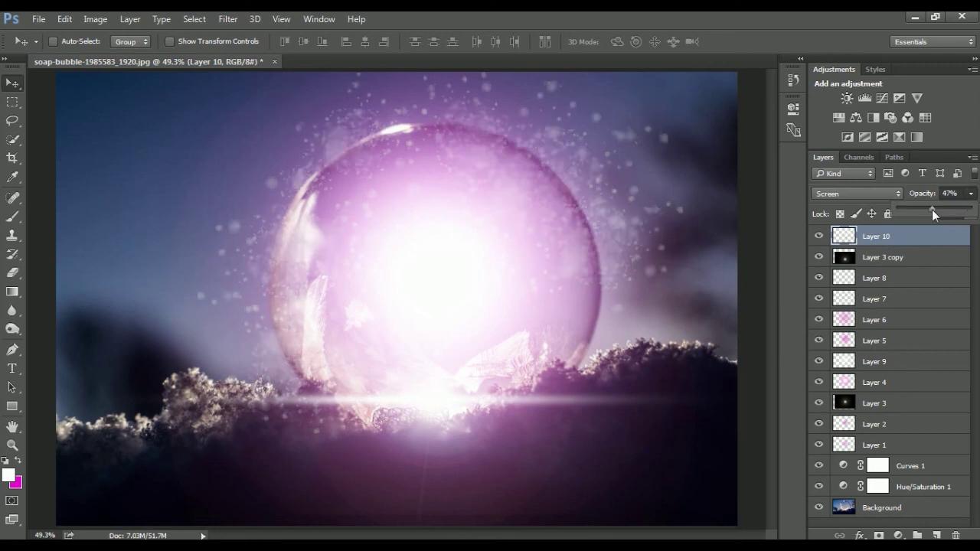
mouse_move(934, 209)
mouse_down()
mouse_move(955, 212)
mouse_move(945, 209)
mouse_up()
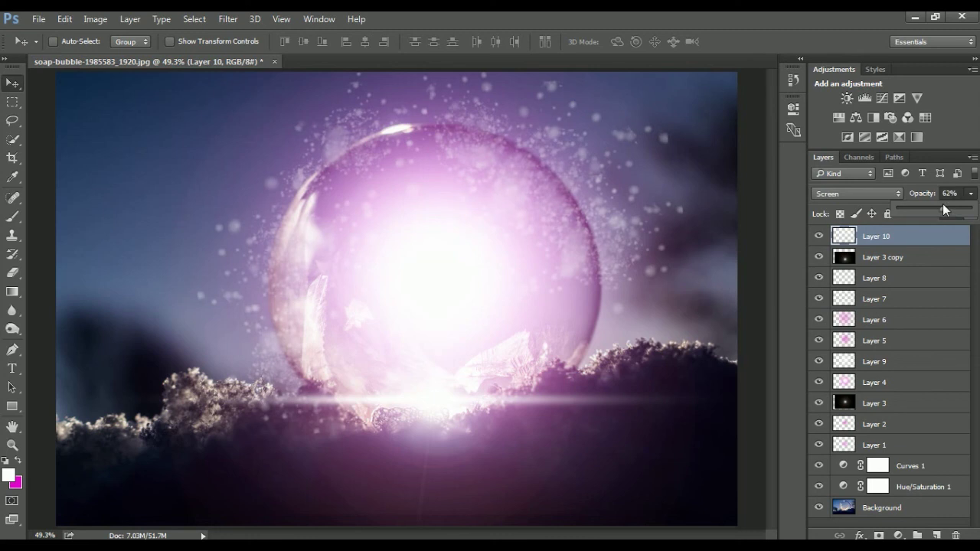
drag(943, 206, 976, 204)
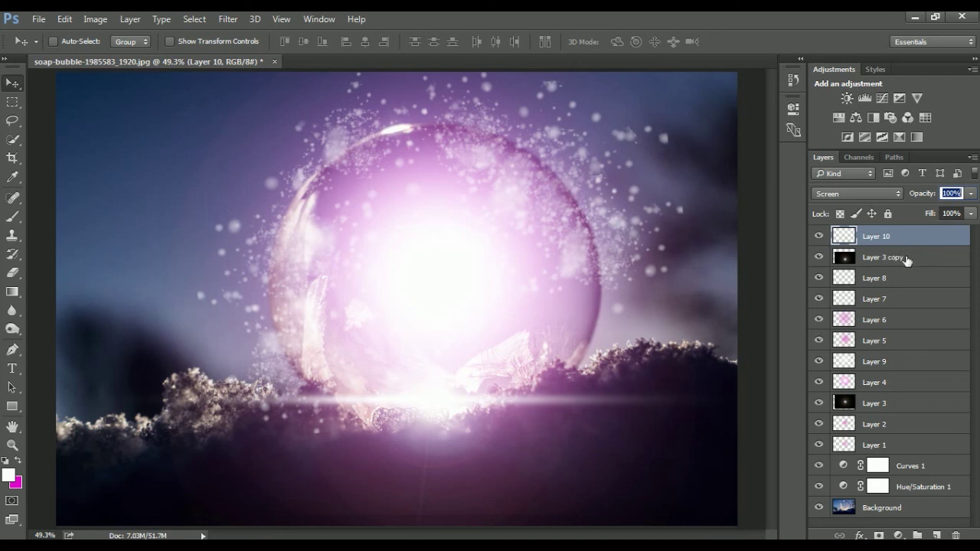
click(933, 252)
click(935, 240)
key(ctrl)
key(ctrl+minus)
key(ctrl+0)
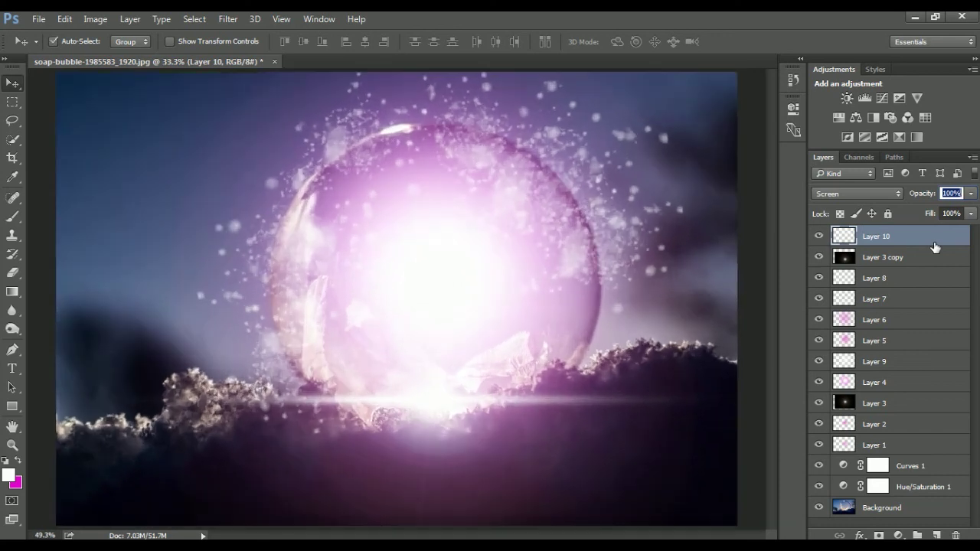